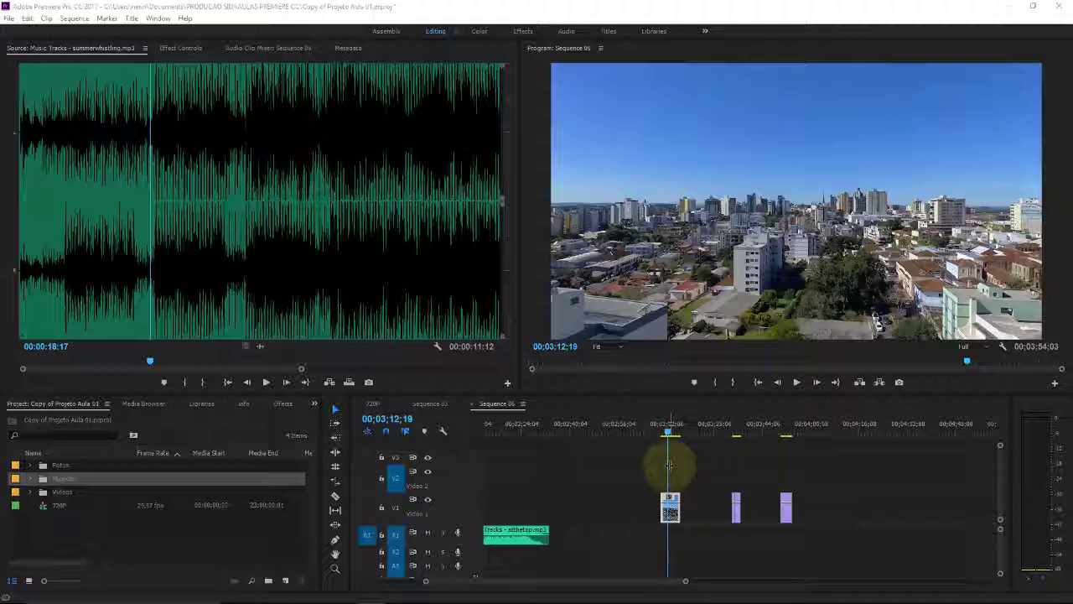
- Select the atthetop.mp3 music clip on A1 and scroll to show all of Sequence 06
click(513, 539)
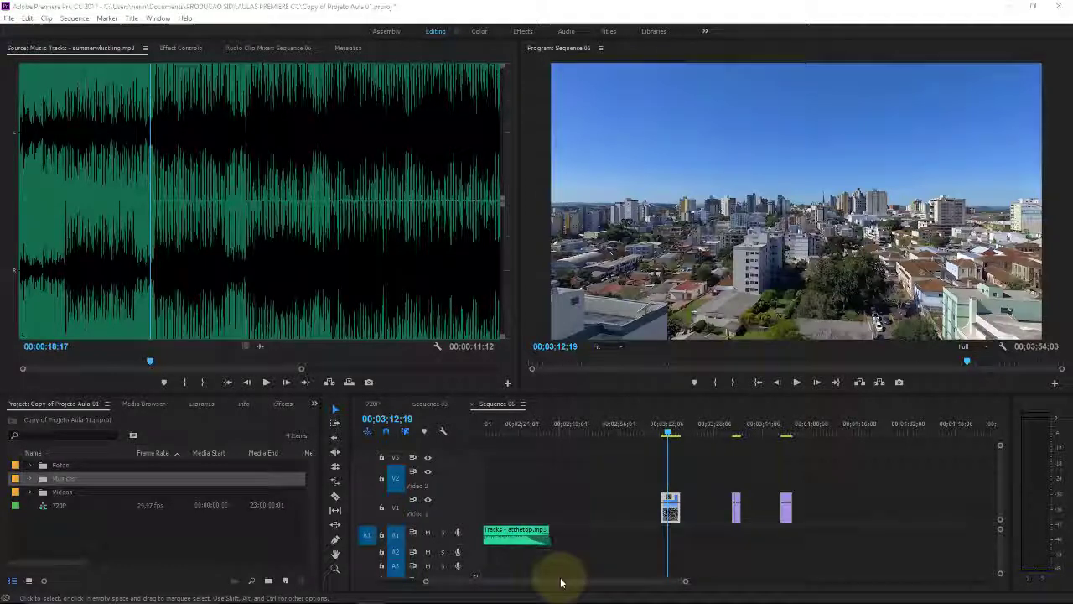
drag(555, 580, 484, 582)
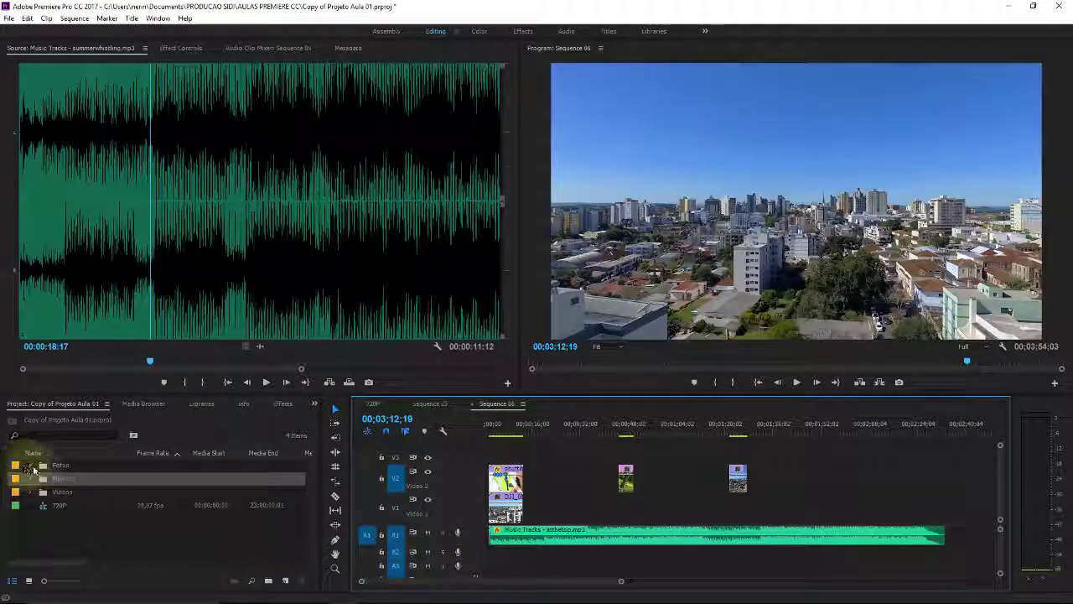
- Switch the Project panel to Icon view and open the Fotos bin in its own window
click(31, 466)
click(31, 466)
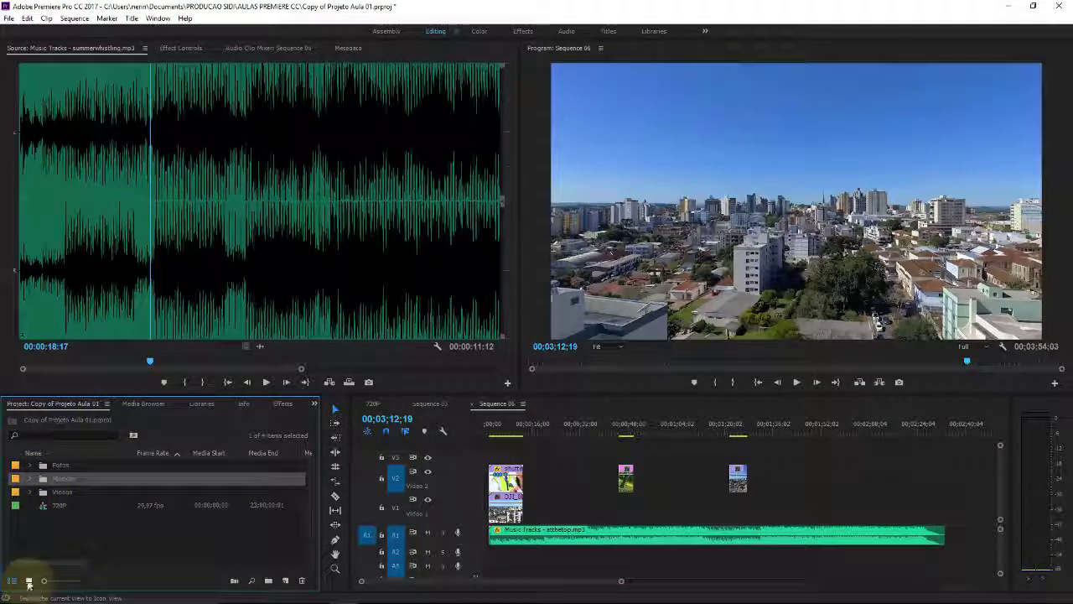
click(28, 582)
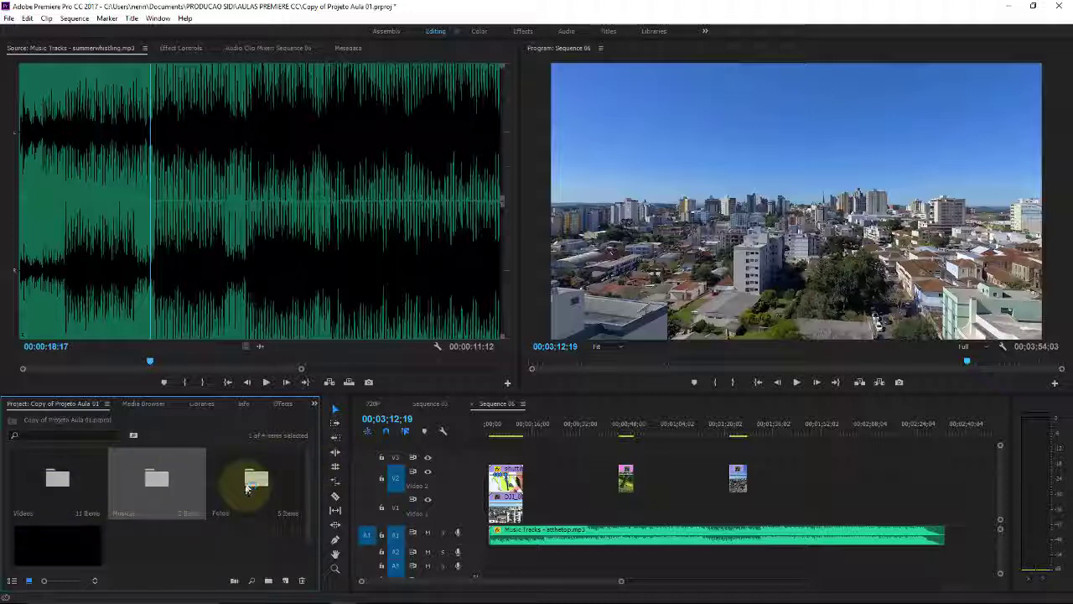
double_click(248, 486)
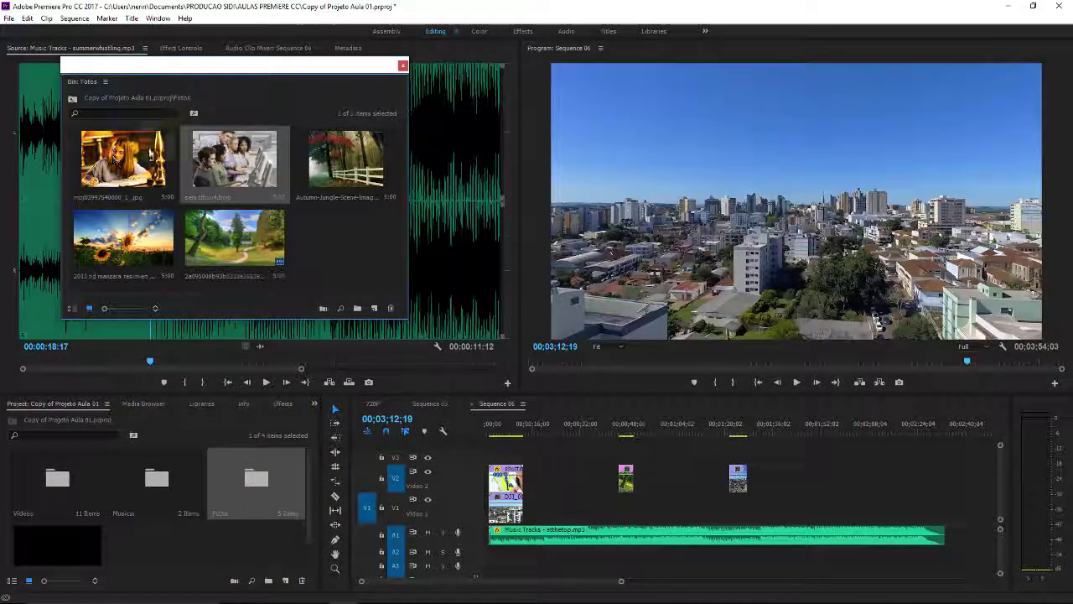
- Place the people-at-computer photo from the Fotos bin on track V2
drag(252, 69, 194, 225)
drag(177, 312, 668, 478)
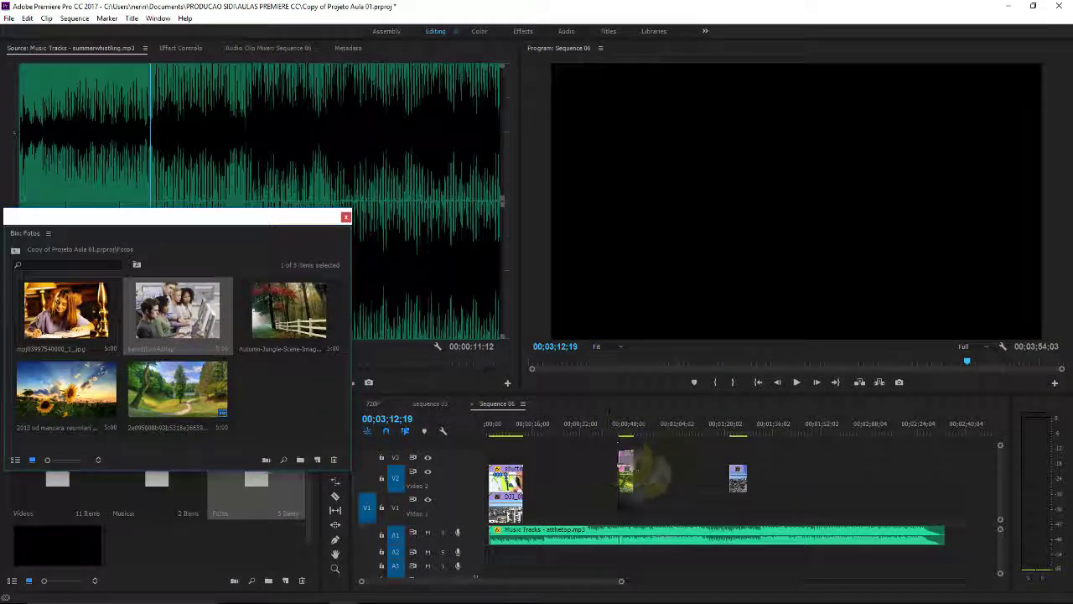
drag(275, 213, 581, 315)
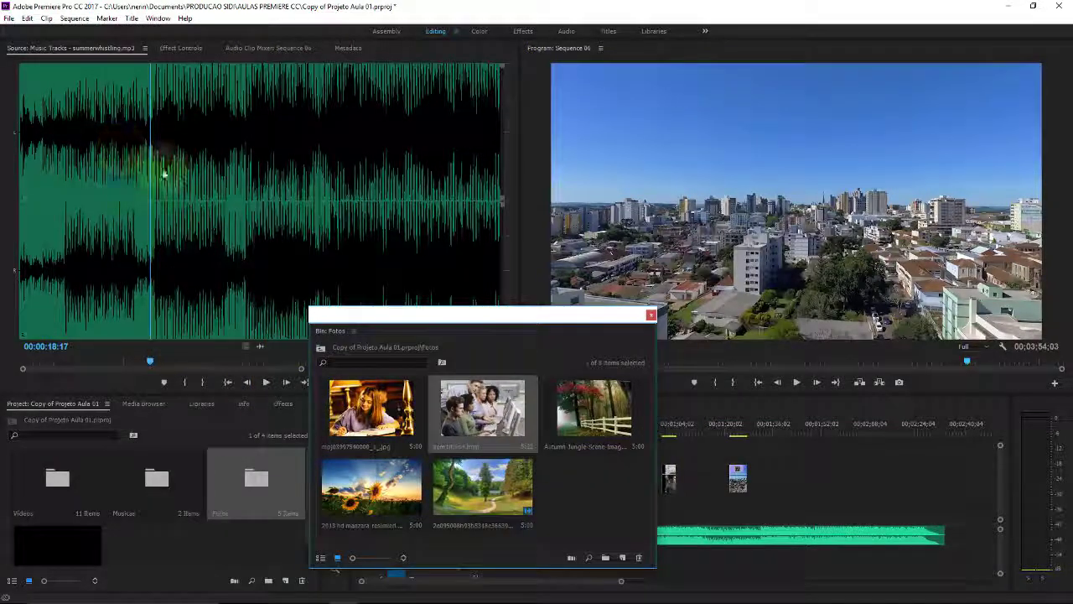
- Close the Fotos bin window and scrub the sequence around the newly added photo
click(652, 317)
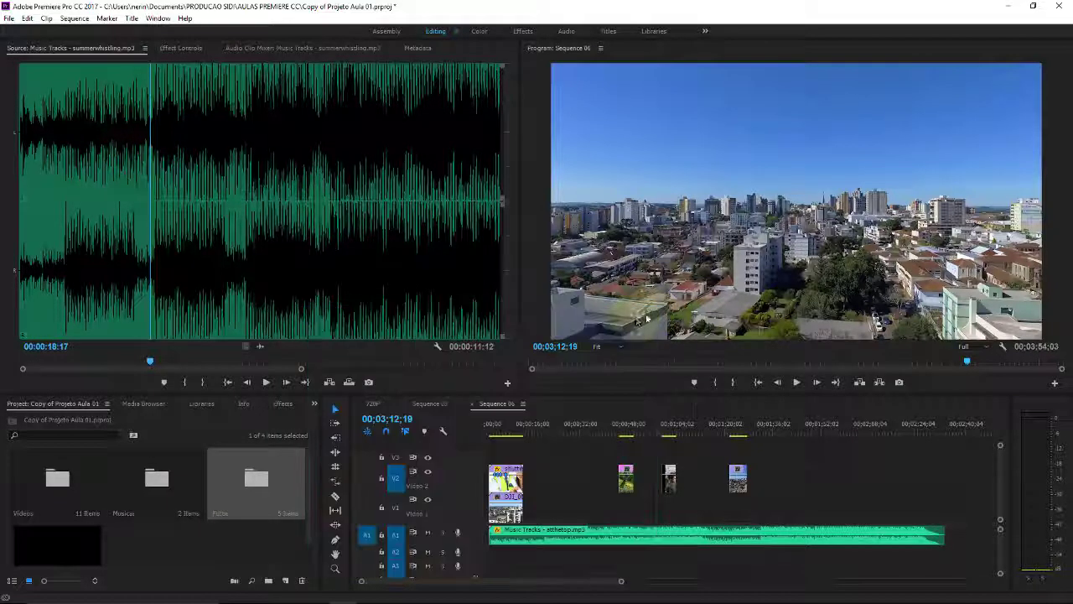
click(627, 428)
drag(627, 431, 626, 427)
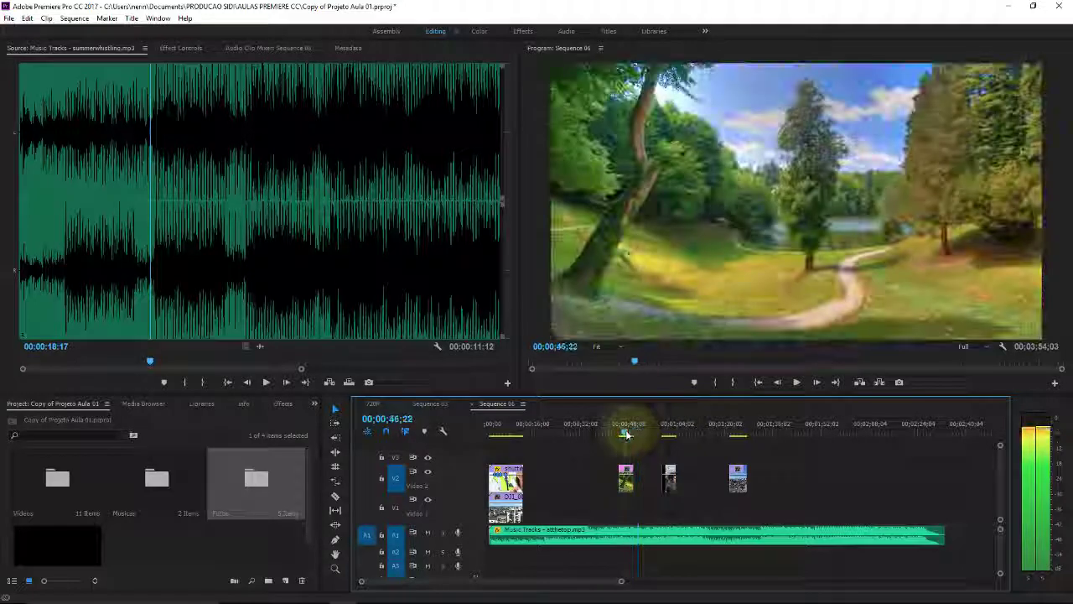
- Open the General preferences, cancel without changes, and select the Videos folder
click(26, 18)
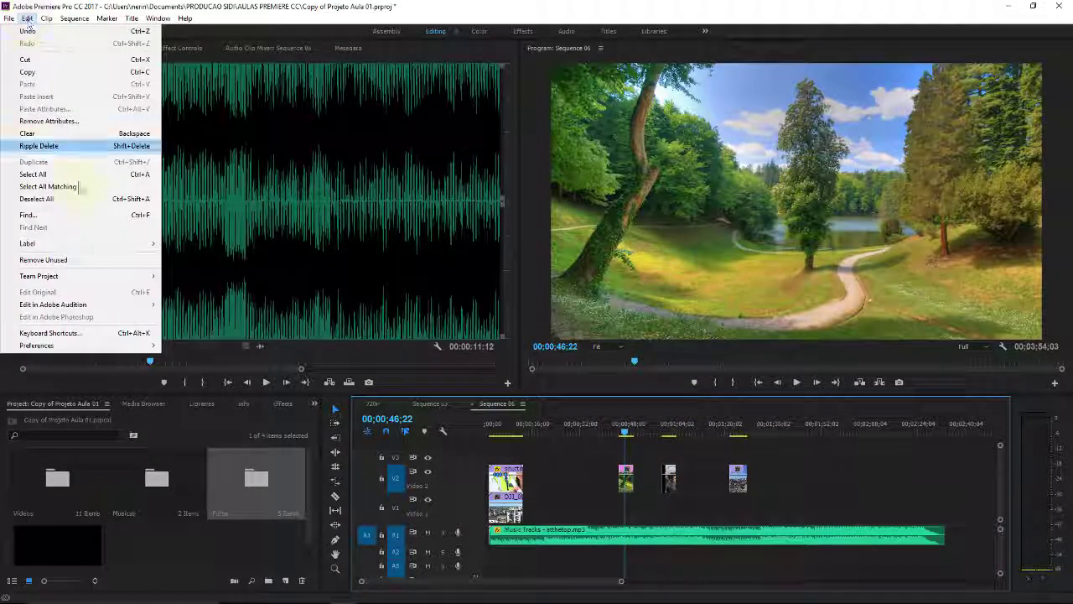
click(194, 351)
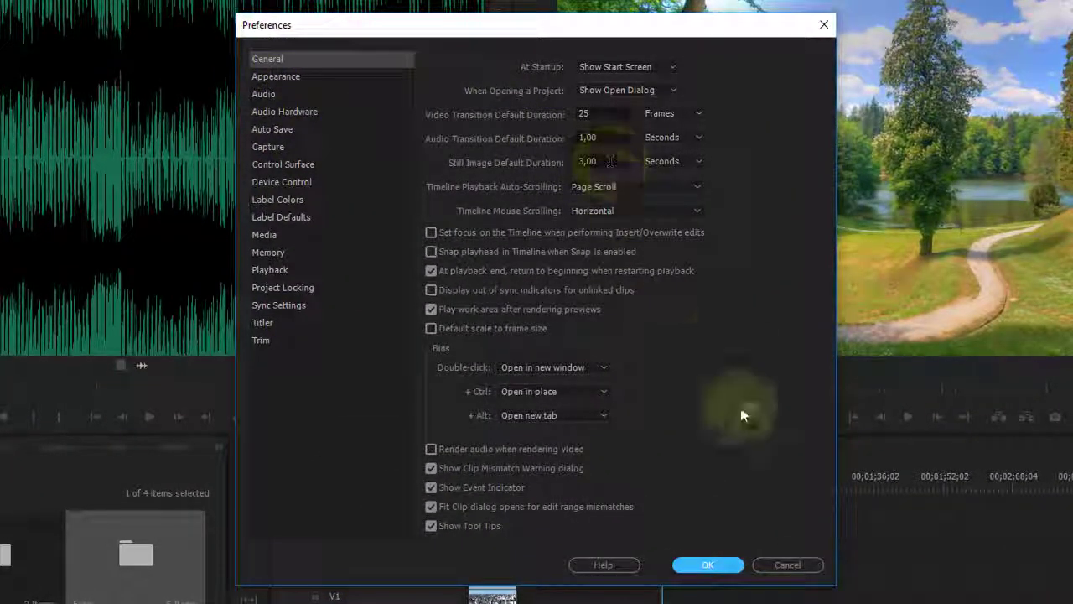
click(796, 565)
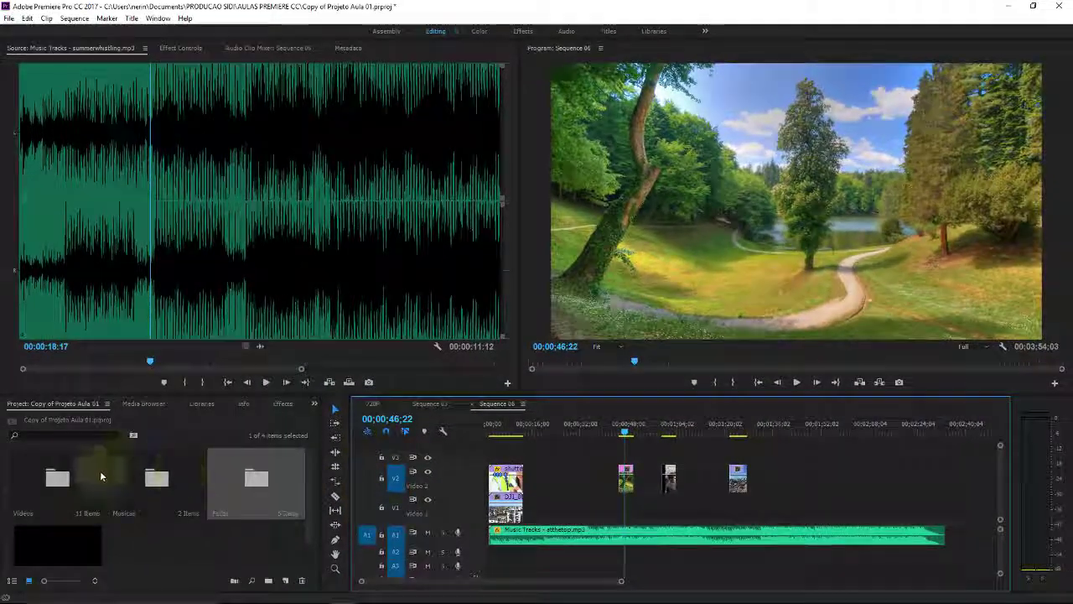
click(68, 480)
- Load DJI_0017.MP4 from the Videos bin, mark In 05:12 and Out 08:03, and add it to Sequence 06
double_click(67, 480)
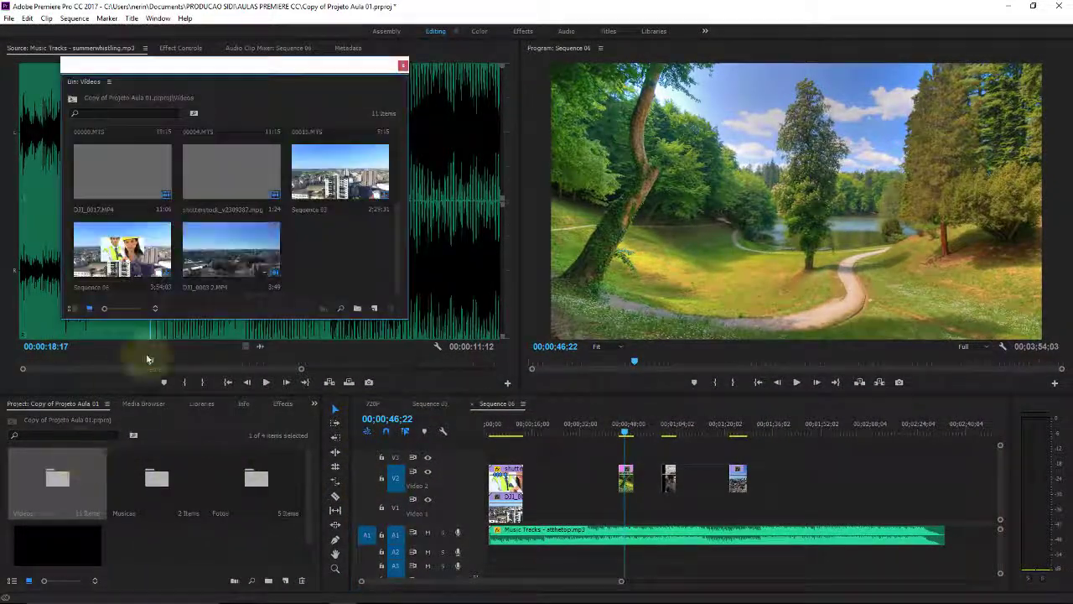
drag(210, 84, 235, 361)
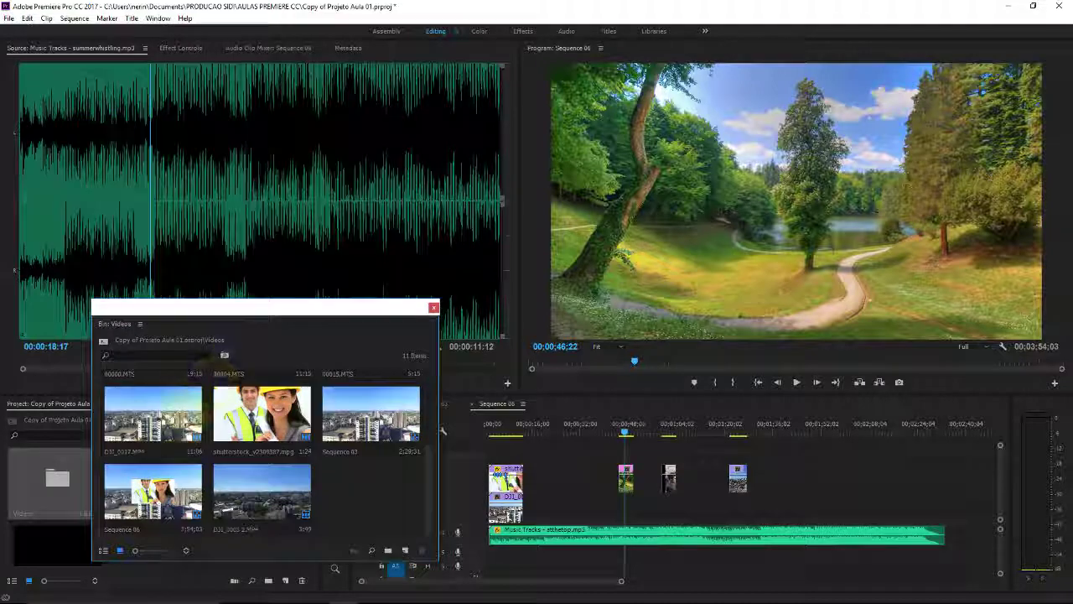
double_click(192, 411)
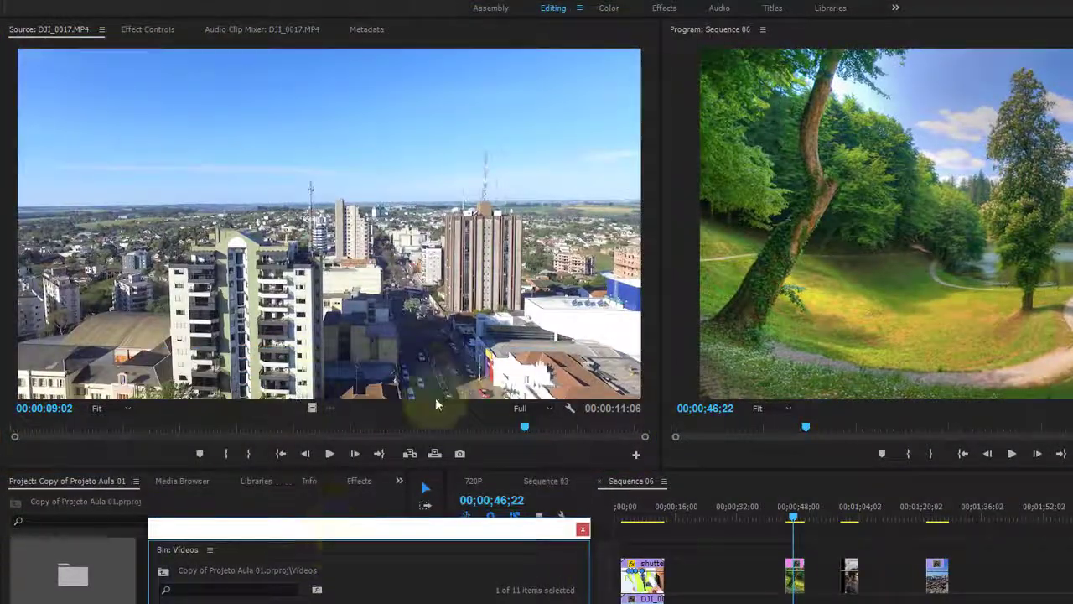
drag(529, 427, 303, 436)
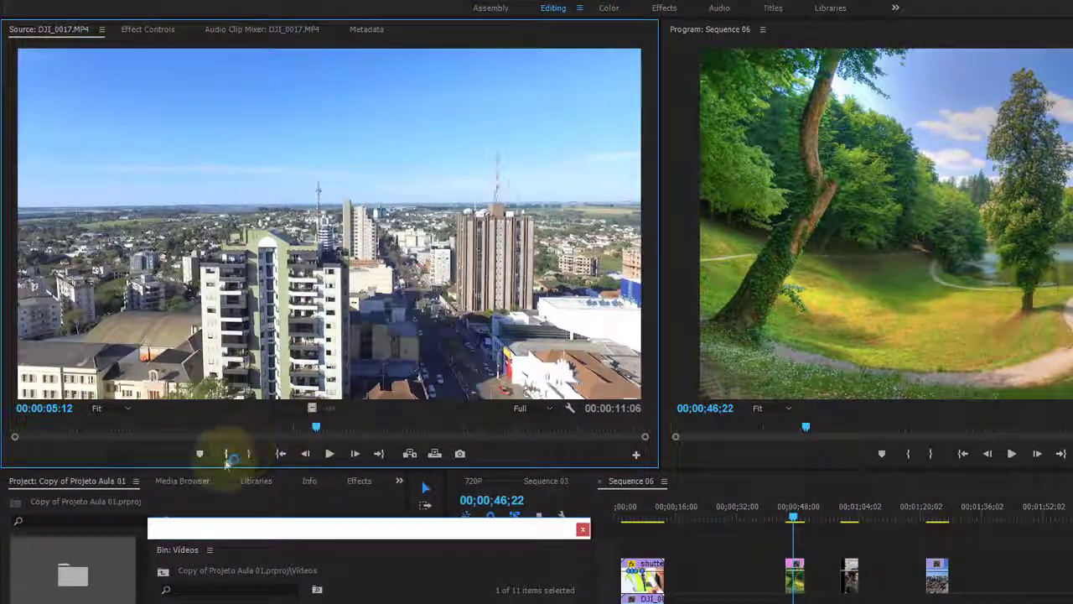
click(226, 453)
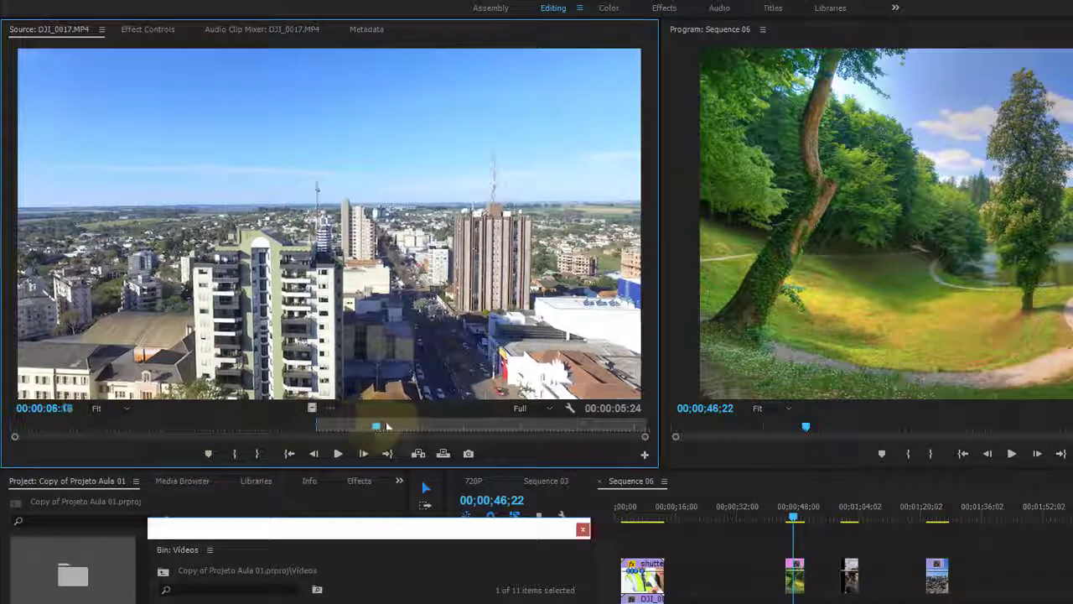
drag(323, 429, 469, 428)
click(259, 453)
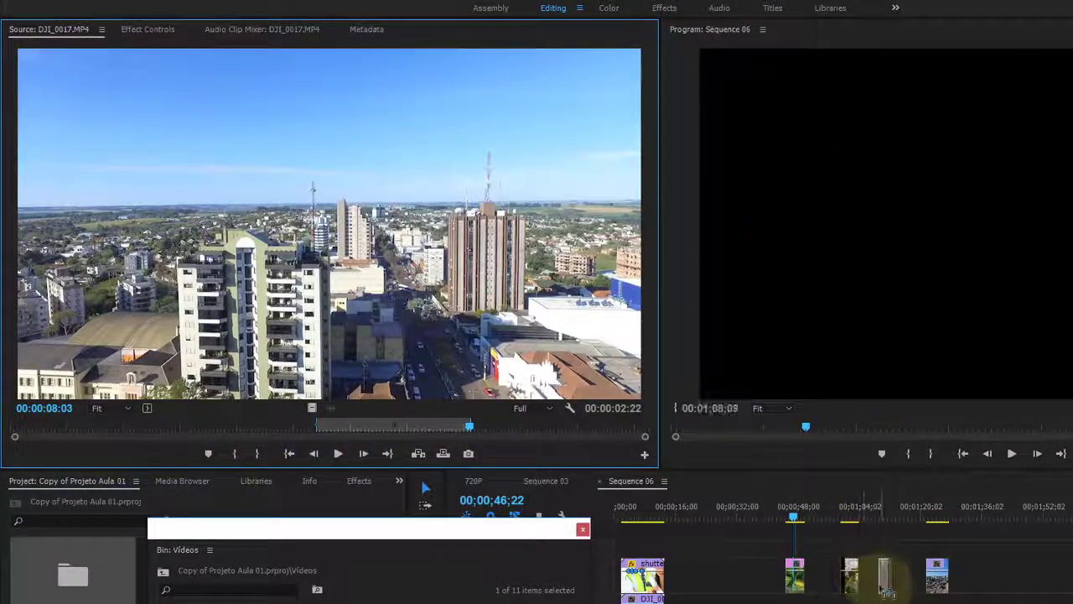
drag(379, 320, 884, 575)
- Close the Videos bin and marquee-select the photo clips and music in the sequence
click(579, 526)
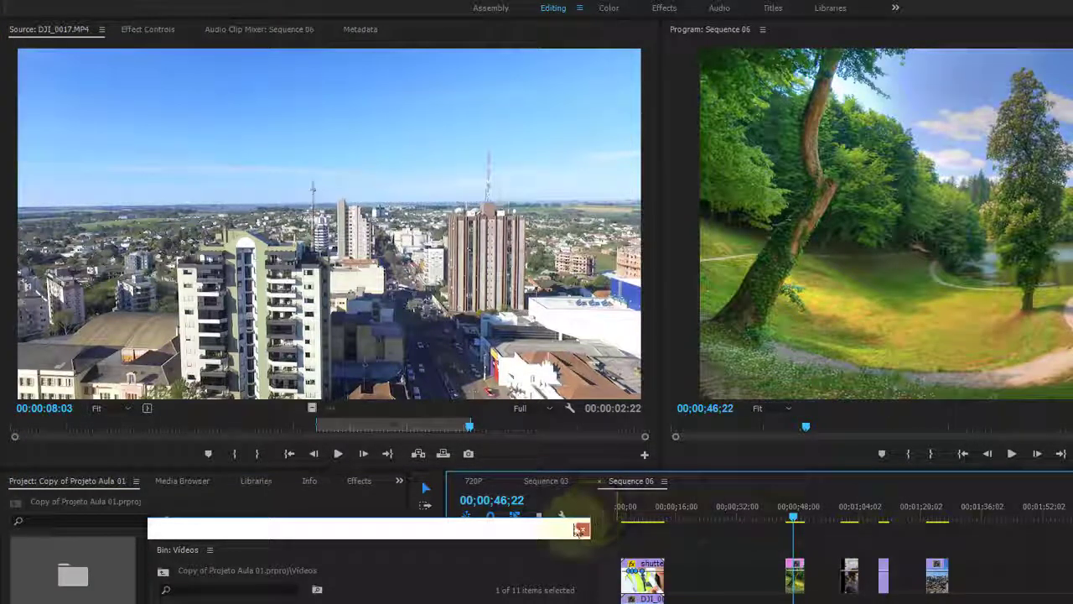
click(201, 577)
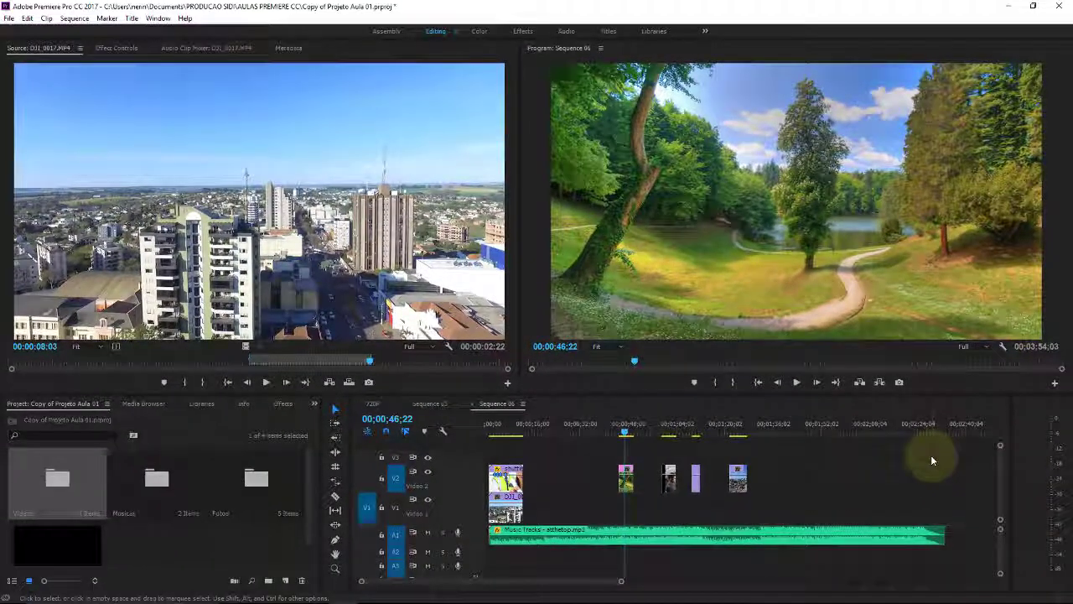
drag(930, 455, 602, 537)
- Delete the selected photos and music, then delete and restore the opening clip
key(Delete)
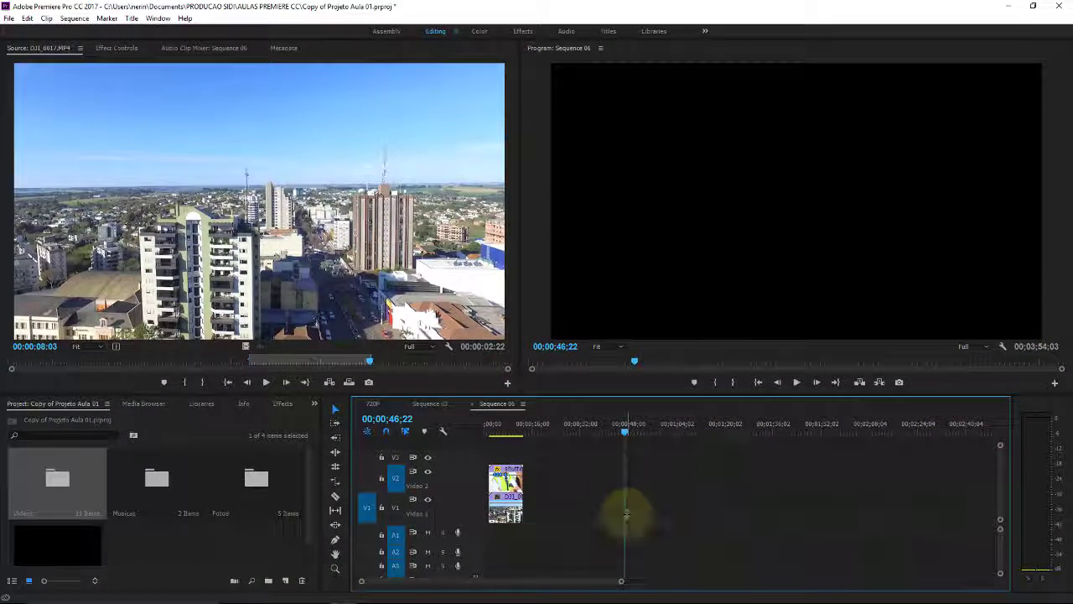
drag(626, 513, 473, 498)
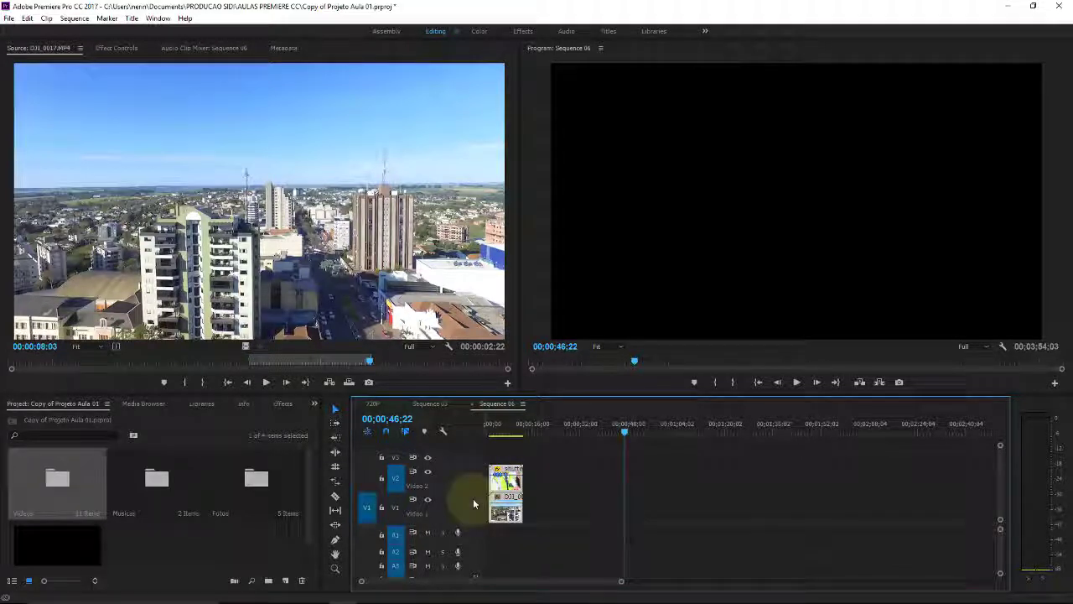
key(Delete)
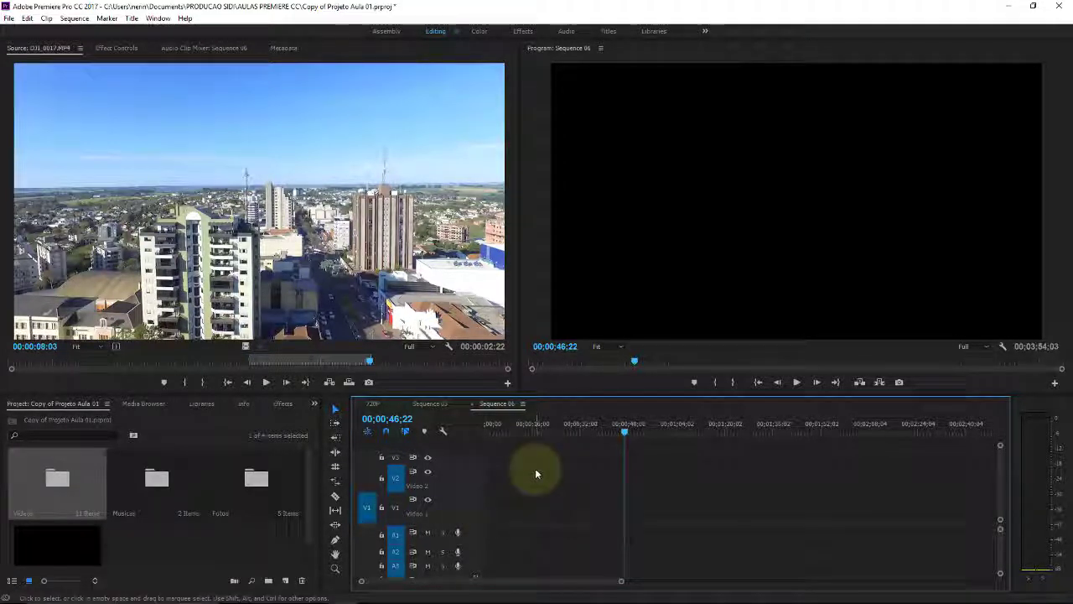
key(ctrl+z)
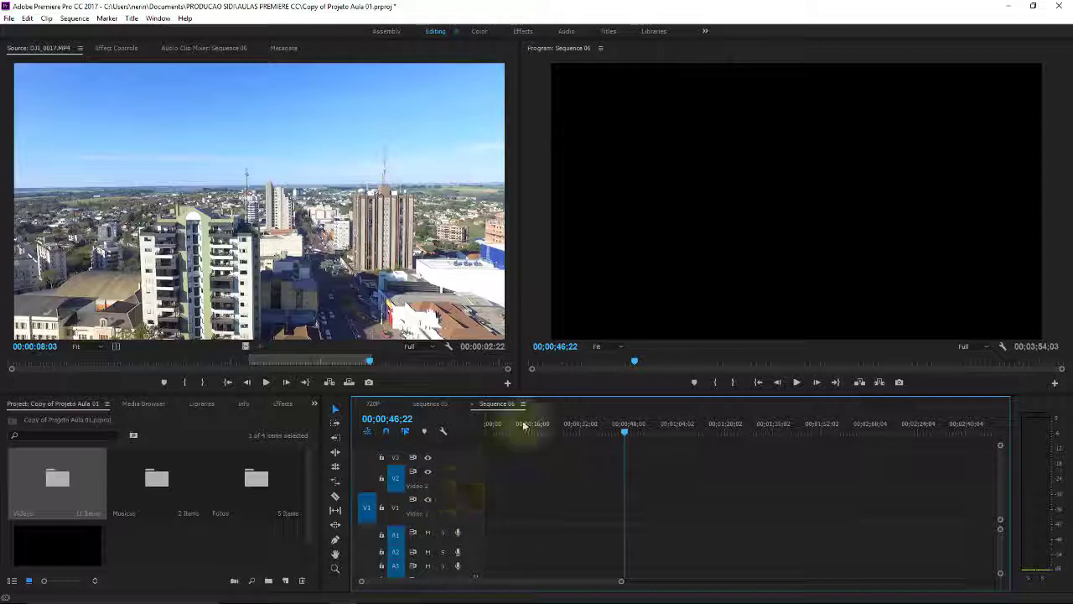
- Delete the three stray clips far along the timeline
drag(522, 427, 439, 412)
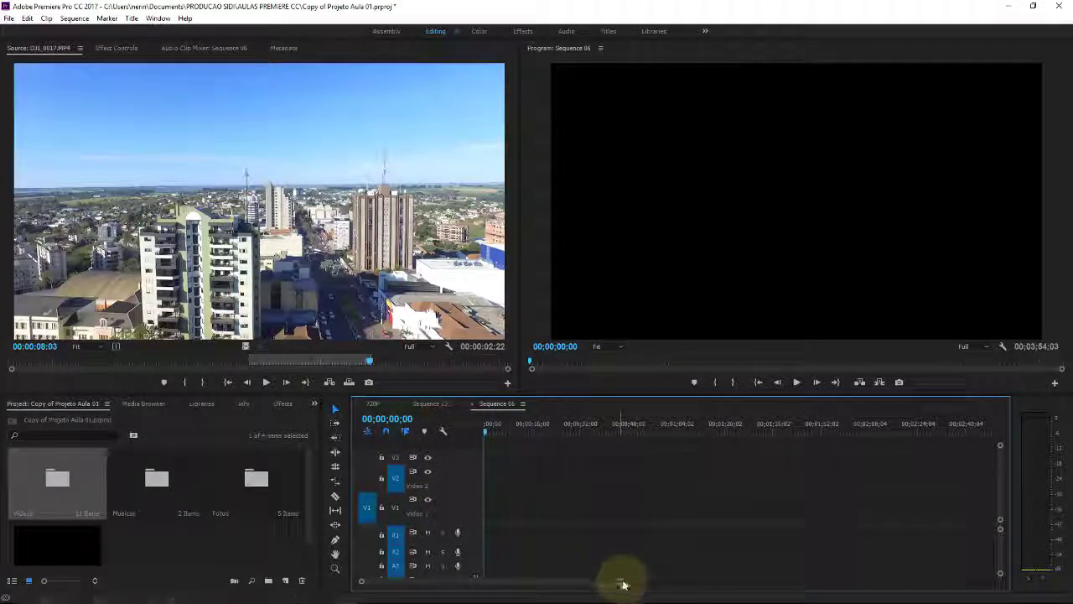
drag(624, 585, 785, 578)
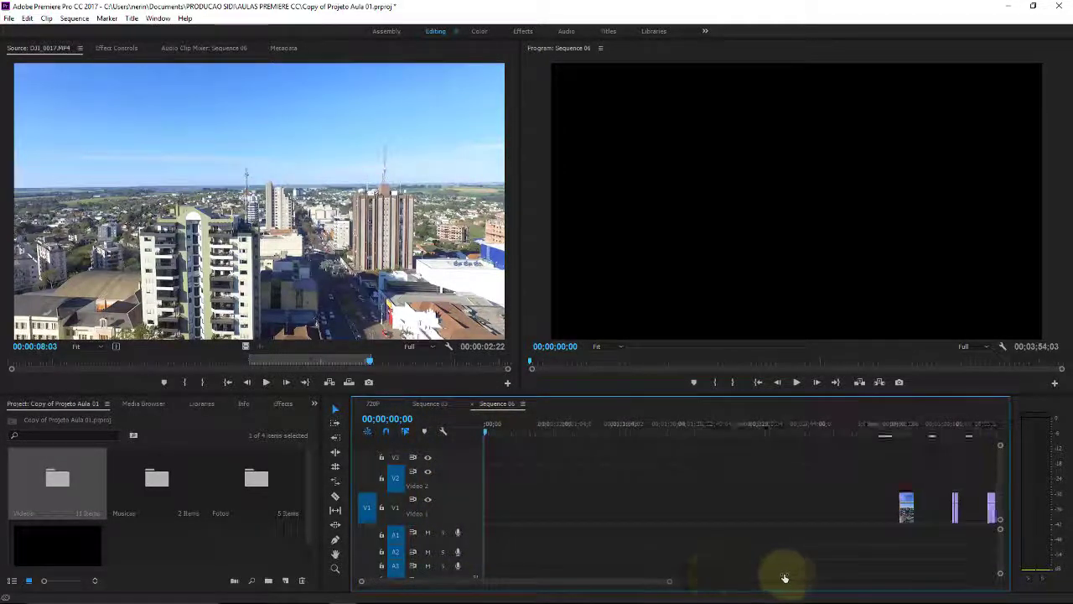
drag(720, 460, 830, 545)
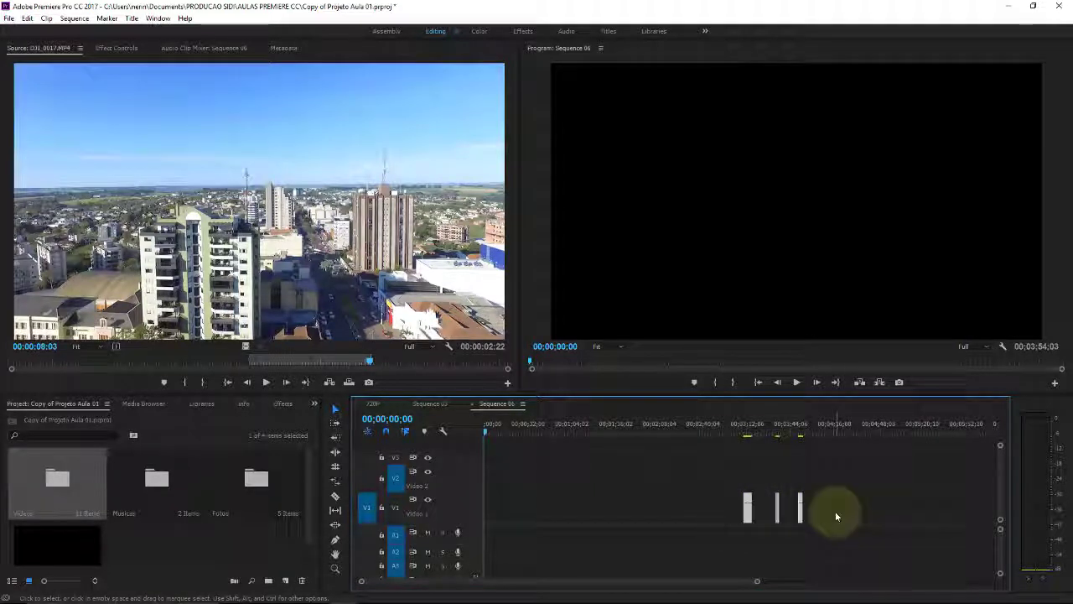
key(Delete)
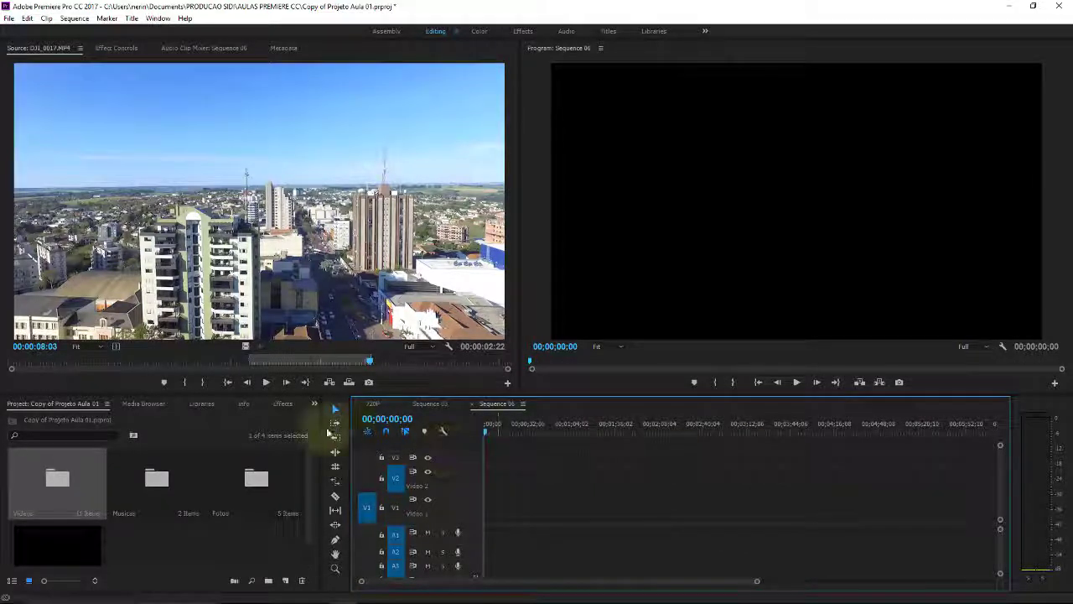
- Place summerwhistling.mp3 from the Musicas bin at the sequence start and load it for preview
double_click(155, 477)
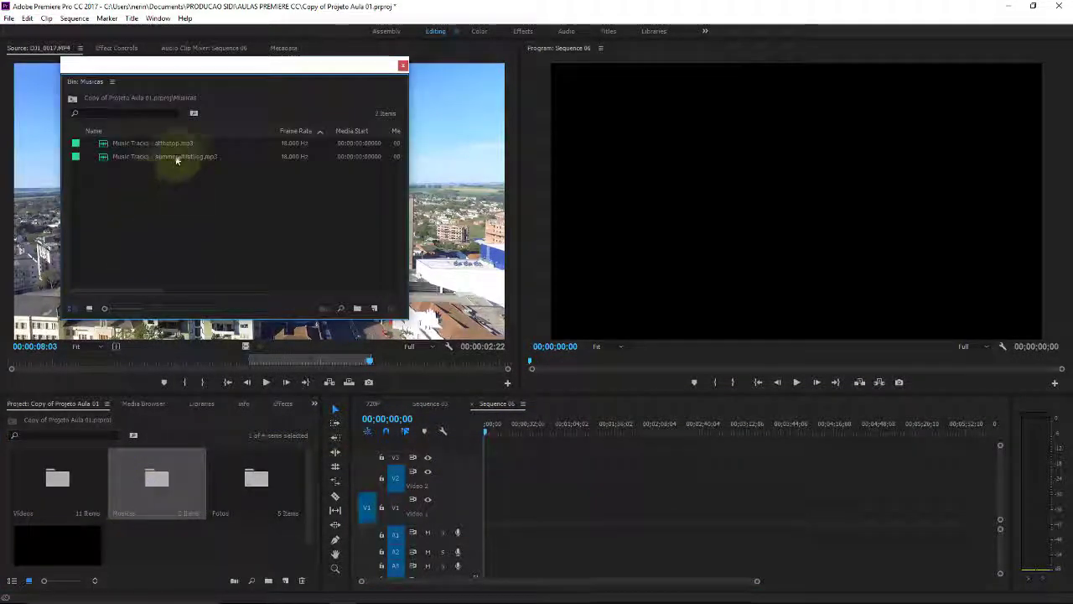
click(115, 157)
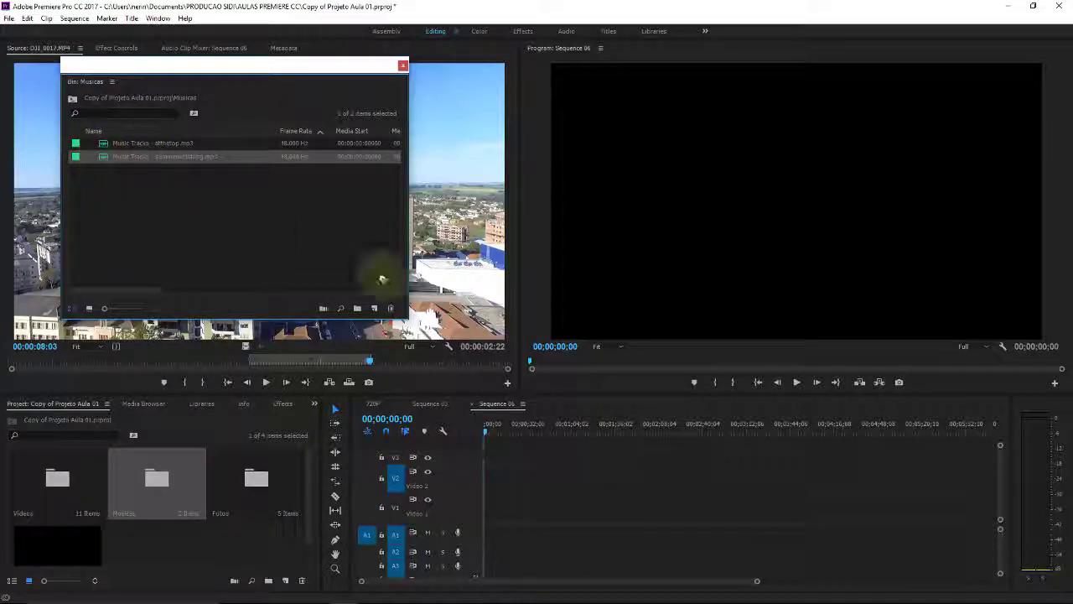
mouse_move(286, 216)
mouse_down()
mouse_move(492, 550)
mouse_move(490, 534)
mouse_up()
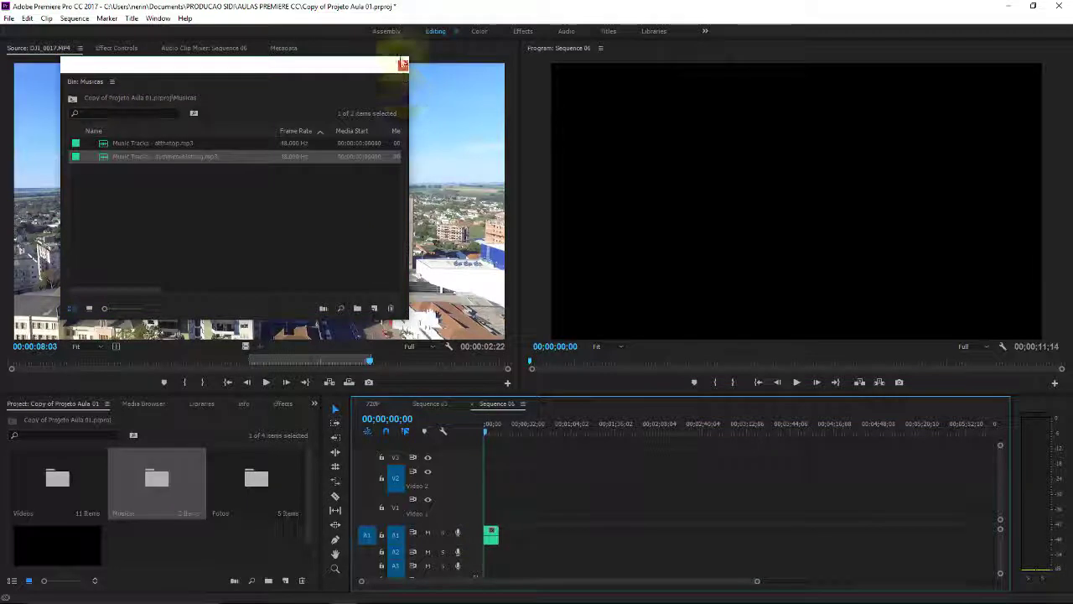
click(403, 65)
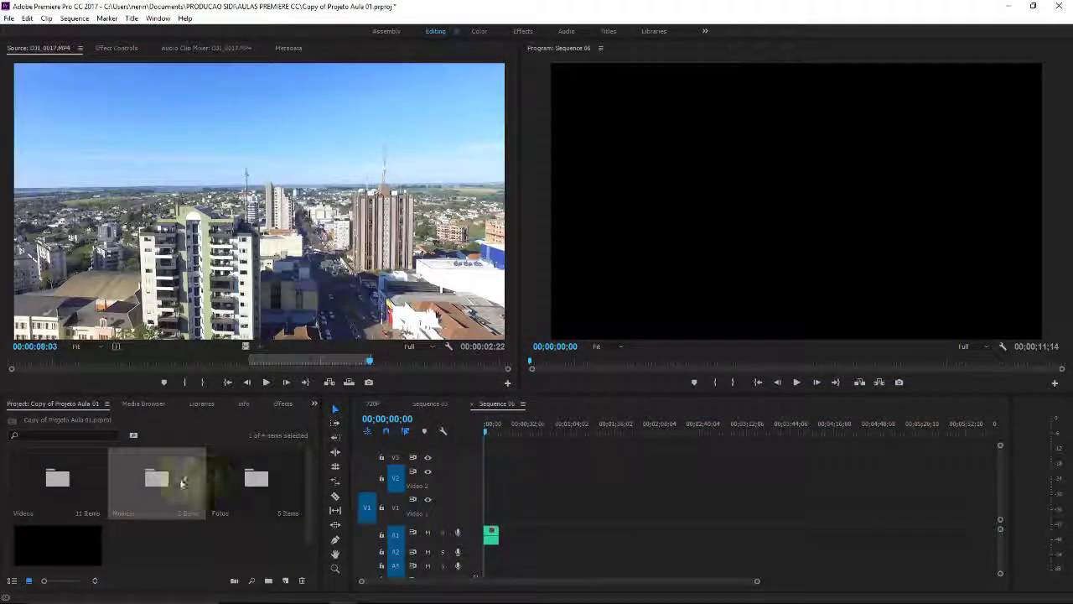
double_click(160, 476)
double_click(149, 154)
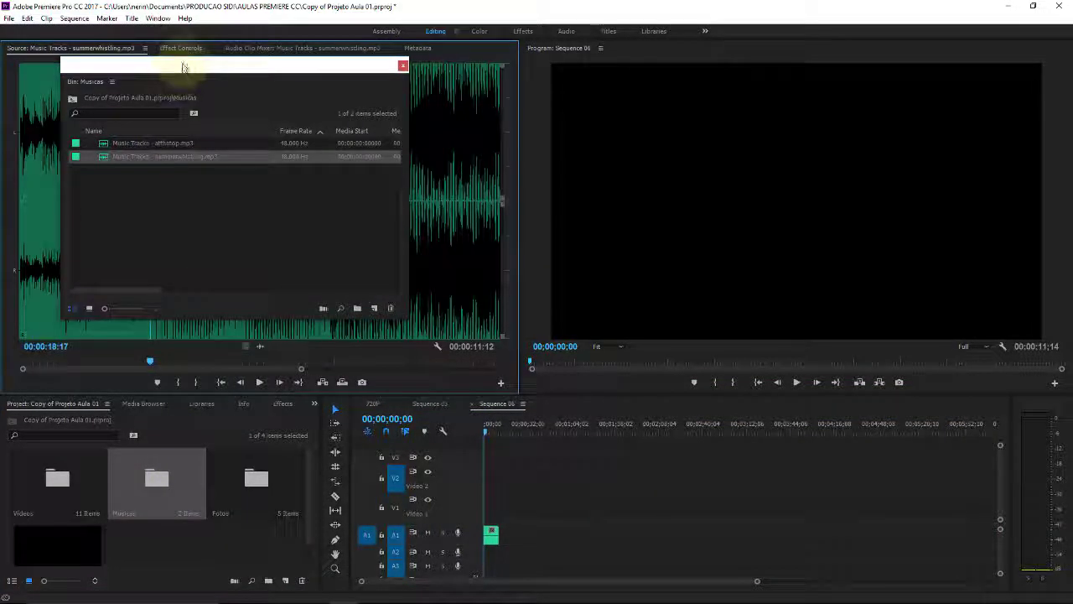
drag(187, 70, 192, 362)
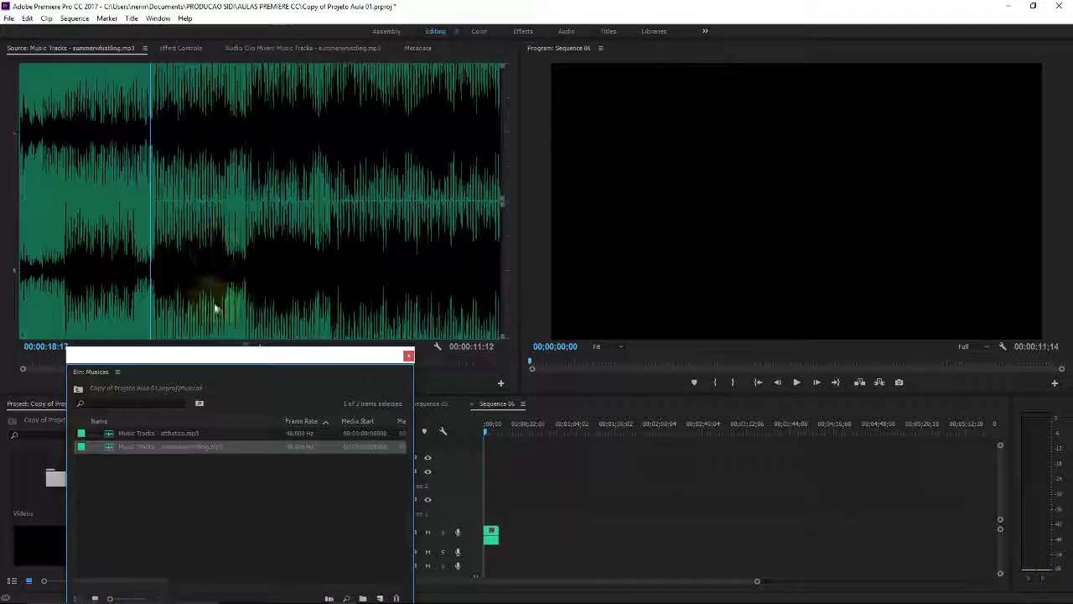
click(409, 358)
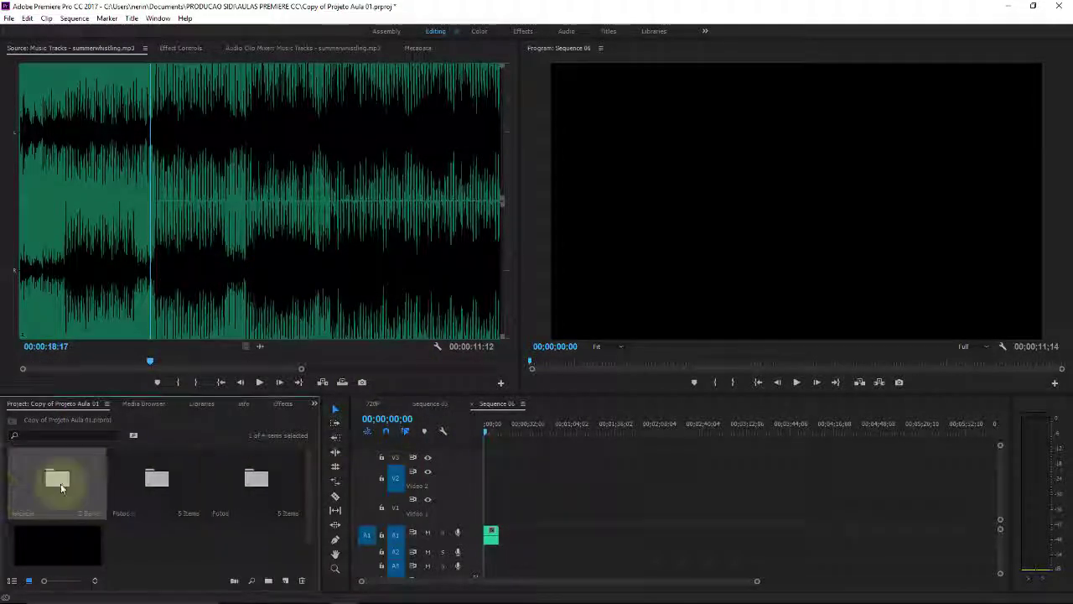
- Load the DJI_0017 drone clip from the Videos bin and place it at the start of V1
double_click(61, 483)
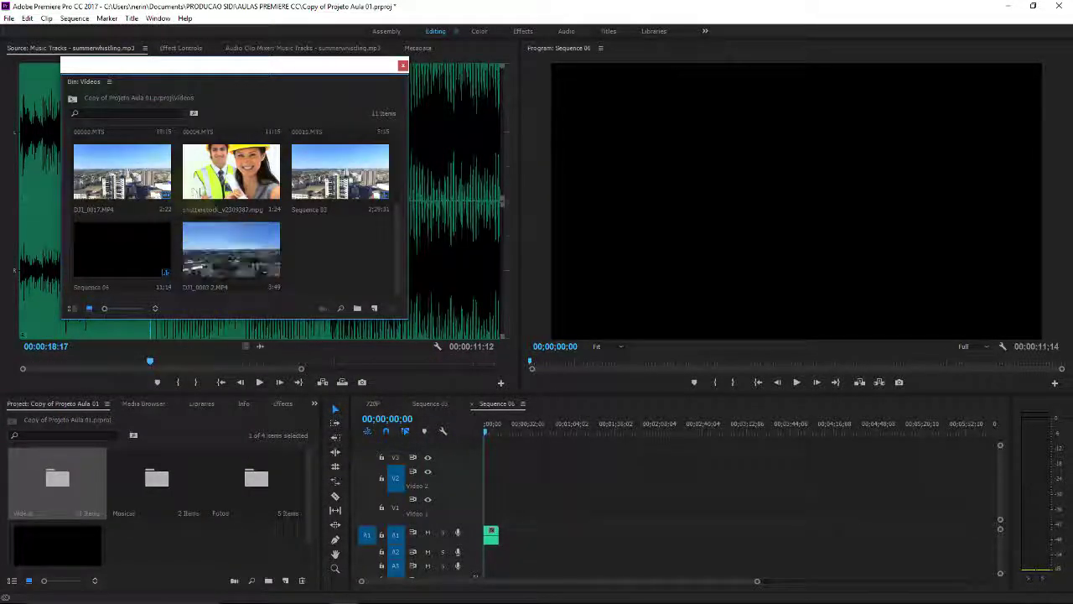
click(126, 180)
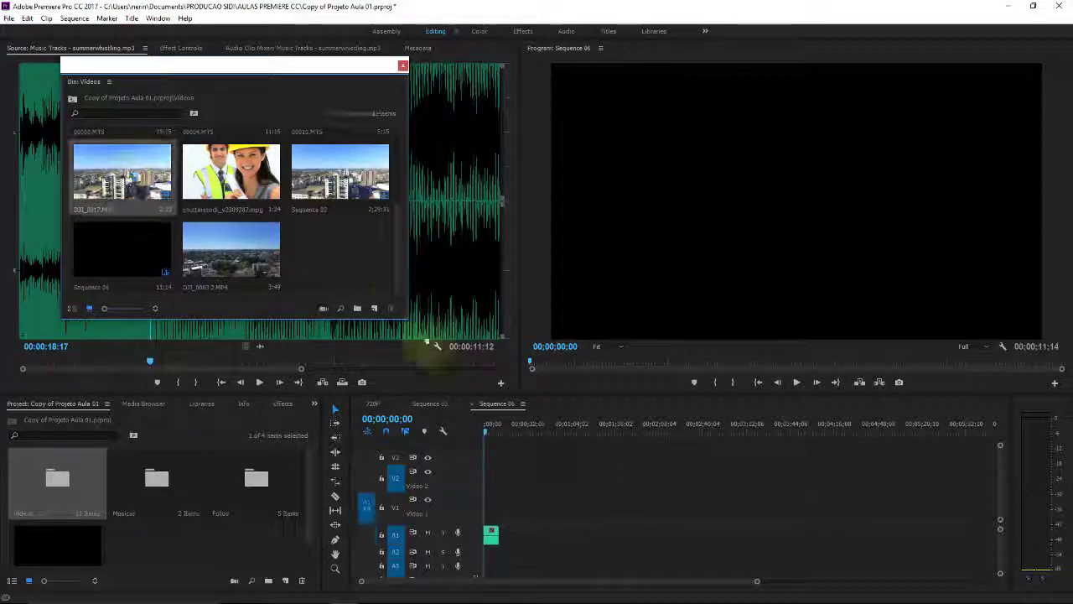
double_click(146, 191)
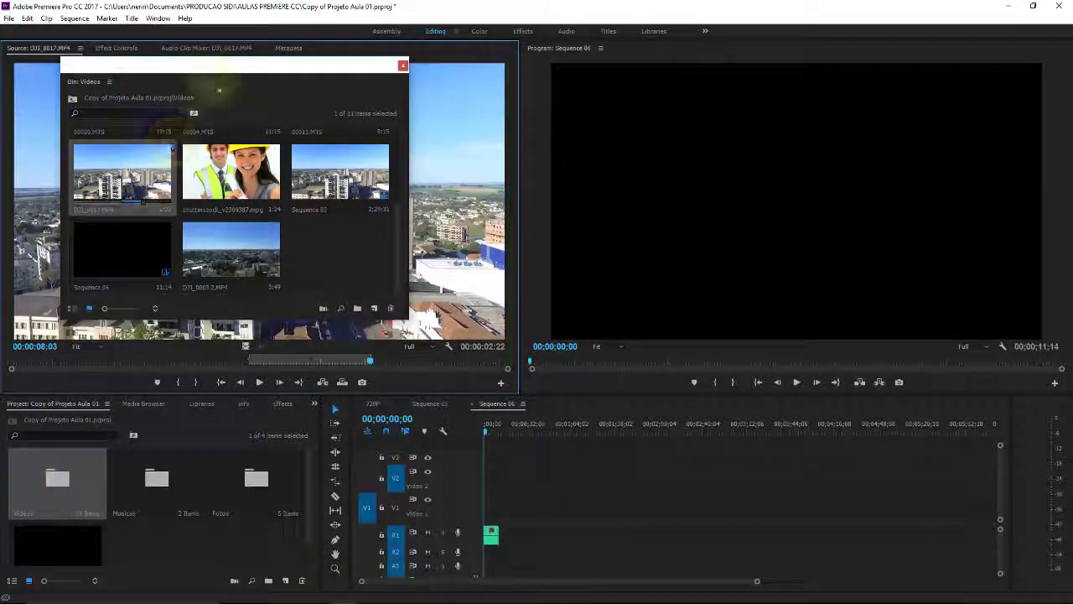
drag(229, 71, 225, 116)
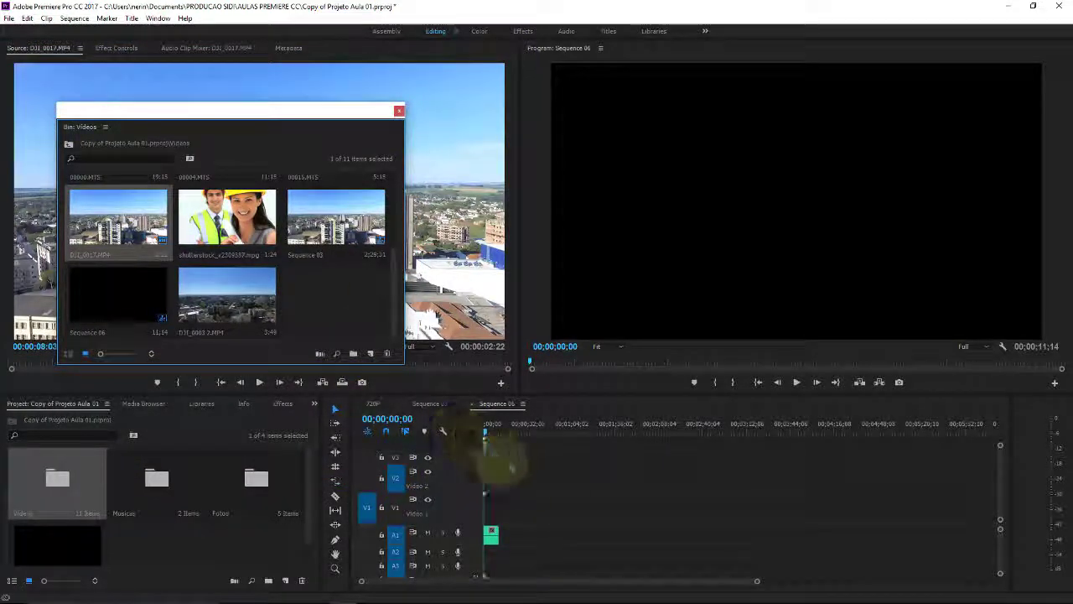
mouse_move(495, 533)
mouse_down()
mouse_move(468, 534)
mouse_move(486, 522)
mouse_up()
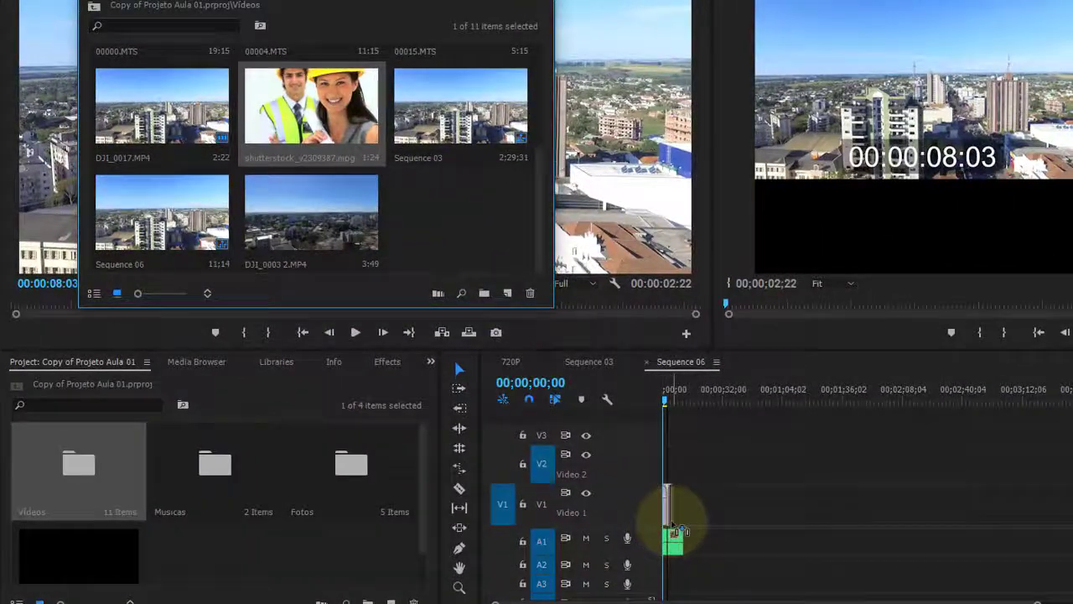
- Shorten the drone clip, extend the shutterstock clip's out point to its end, and drop it on V1
drag(673, 530, 678, 515)
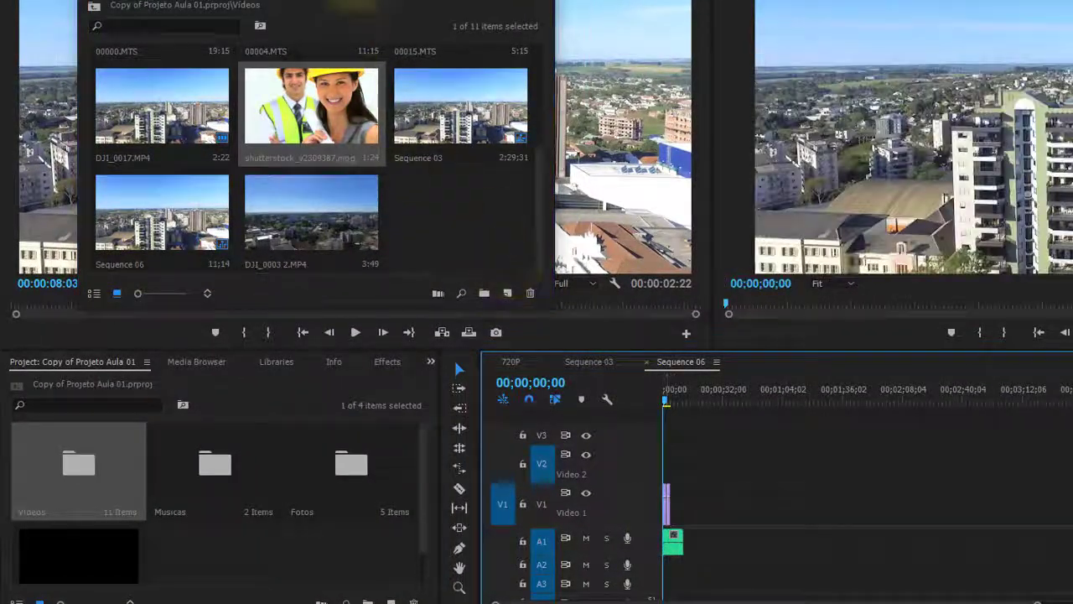
drag(355, 1, 350, 483)
double_click(309, 457)
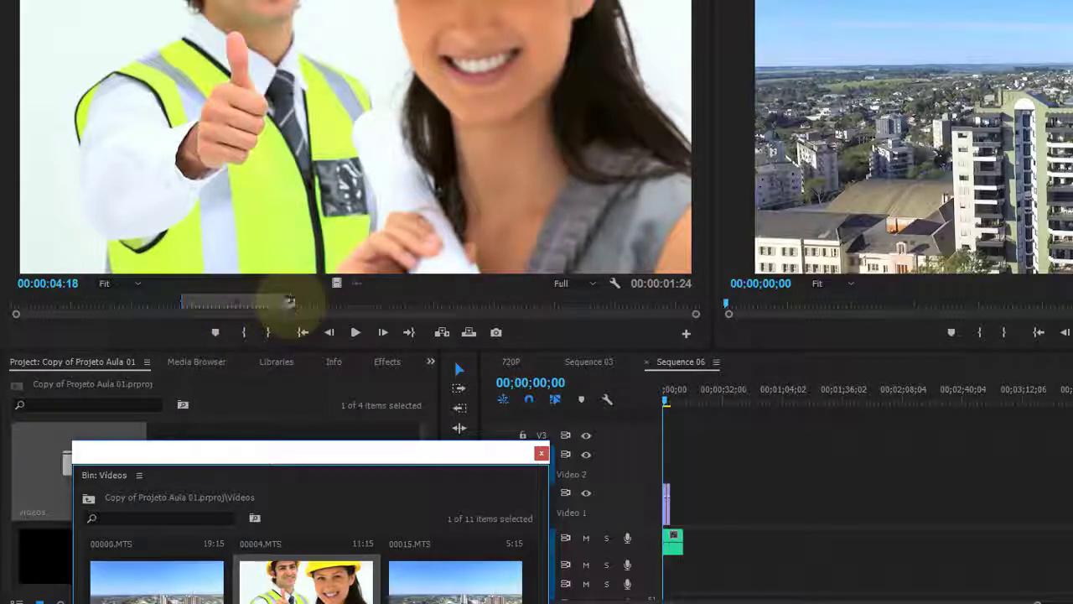
mouse_move(290, 300)
mouse_down()
mouse_move(709, 288)
mouse_move(132, 292)
mouse_move(696, 302)
mouse_up()
drag(336, 189, 747, 501)
click(541, 453)
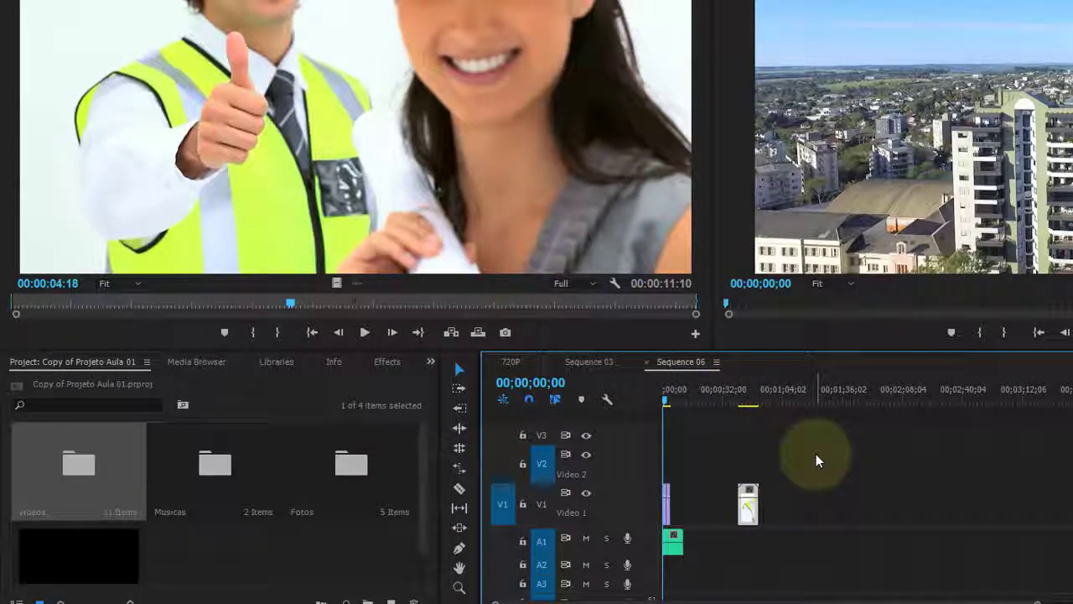
- Move the DJI_0017 clip after the shutterstock clip to about 8 seconds and play it back
key(Delete)
key(equal)
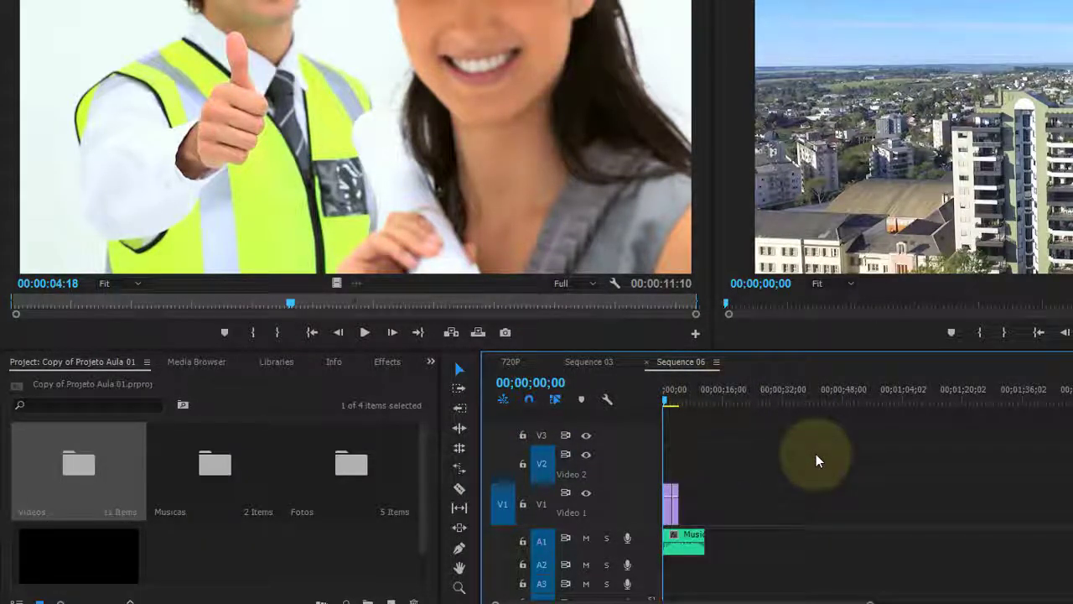
key(equal)
key(equal)
key(equal)
key(equal)
key(equal)
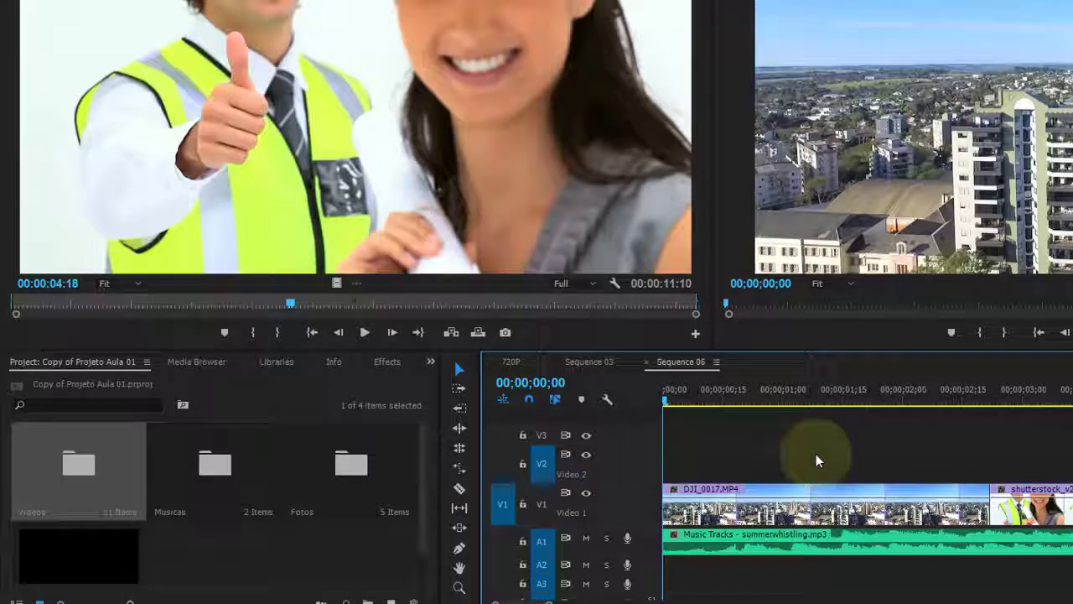
key(minus)
key(minus)
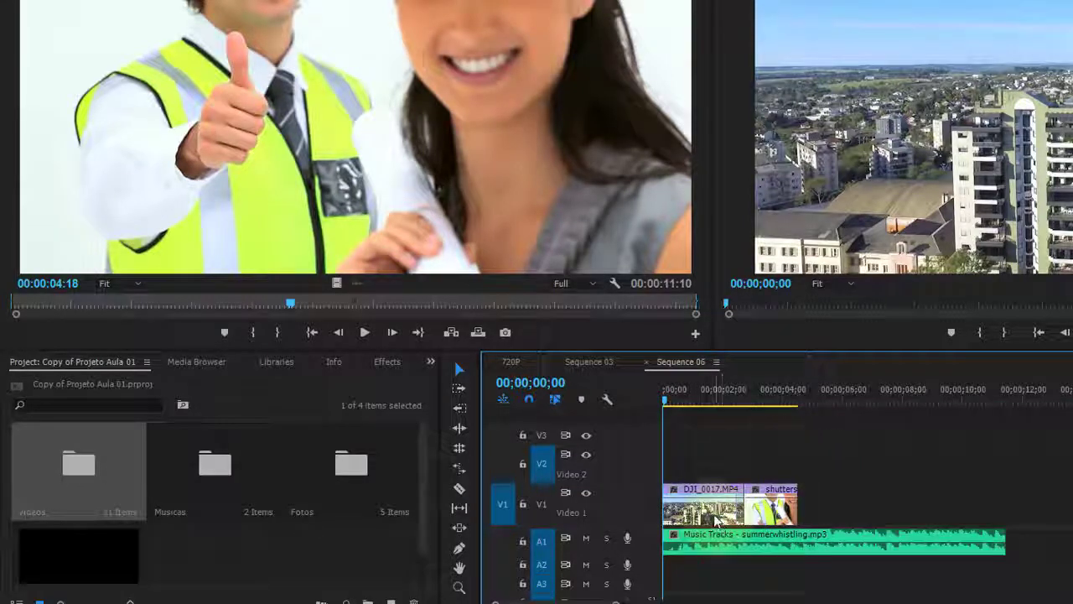
drag(705, 507, 801, 516)
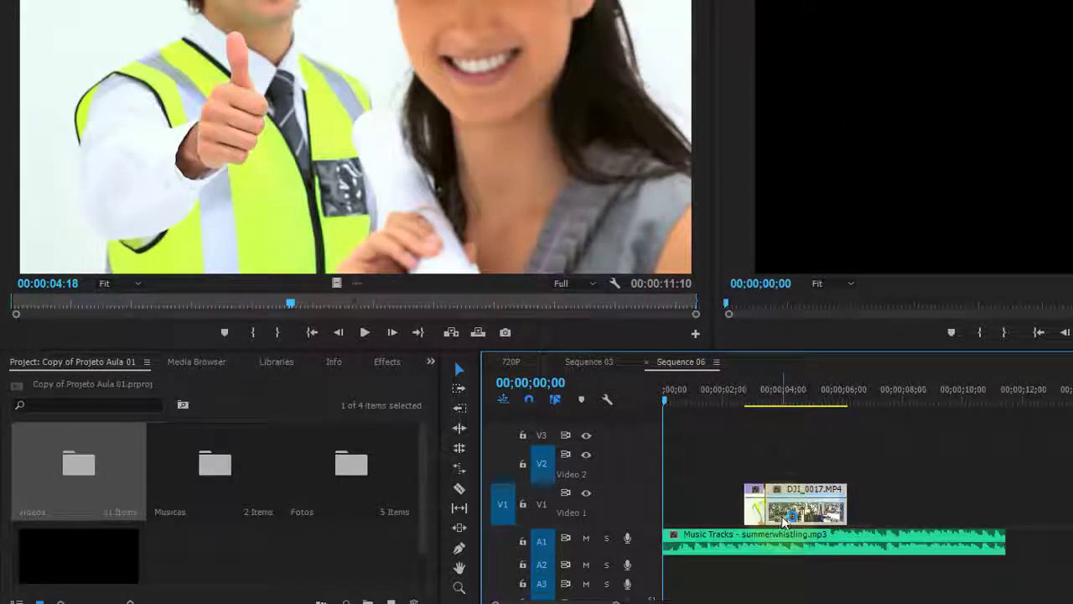
click(812, 469)
click(870, 507)
drag(870, 513, 922, 507)
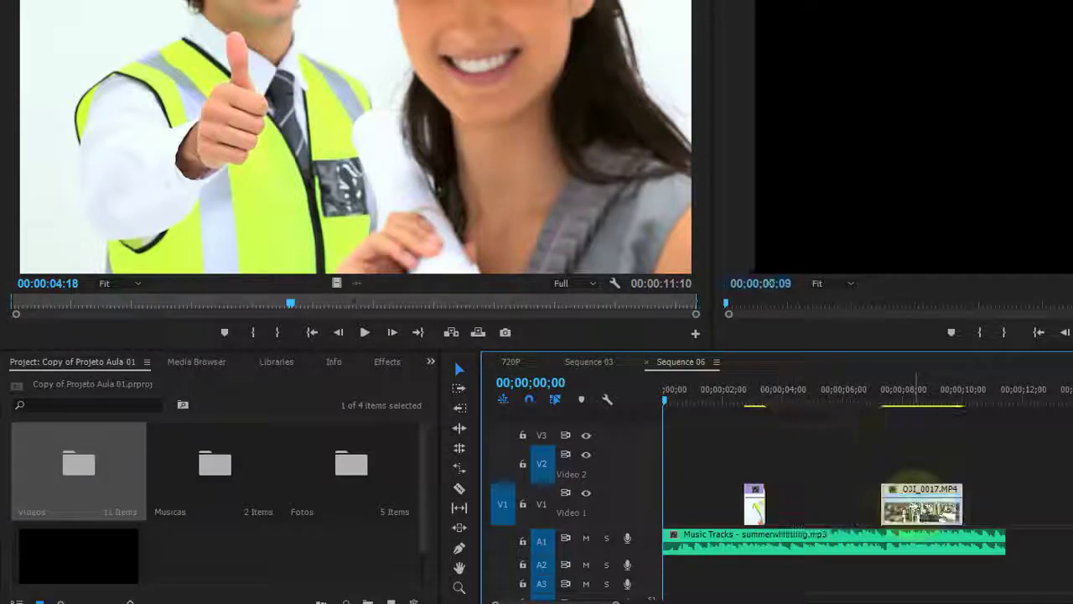
drag(890, 386, 876, 386)
key(space)
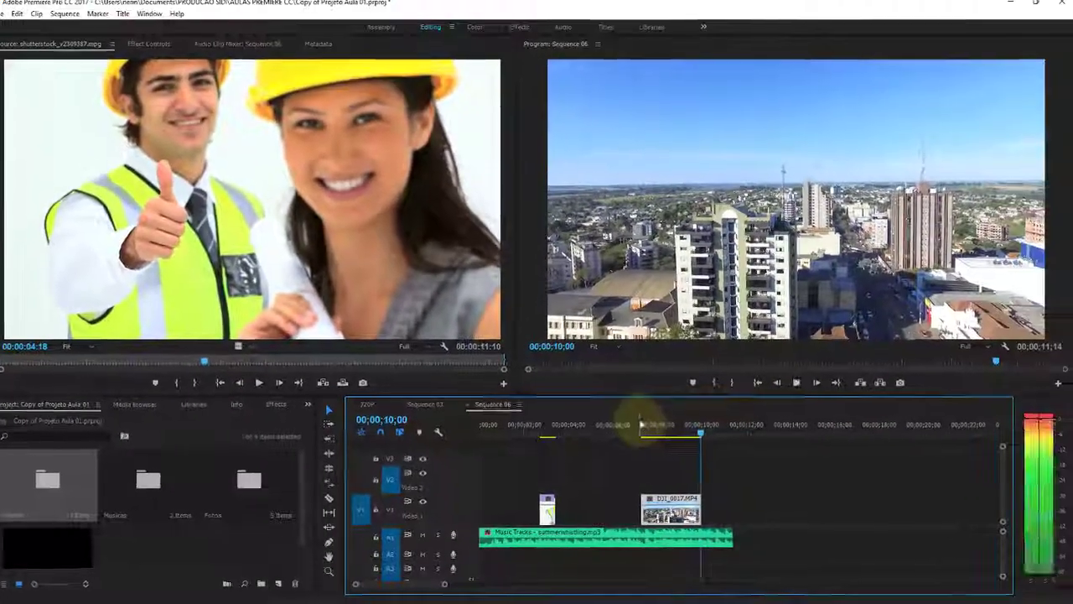
click(688, 520)
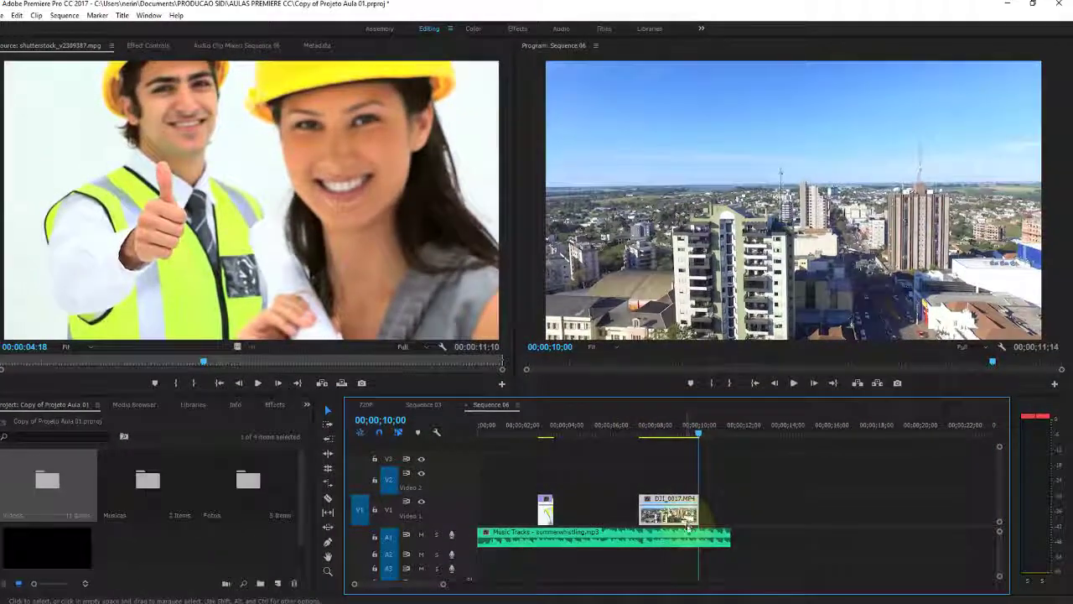
right_click(685, 522)
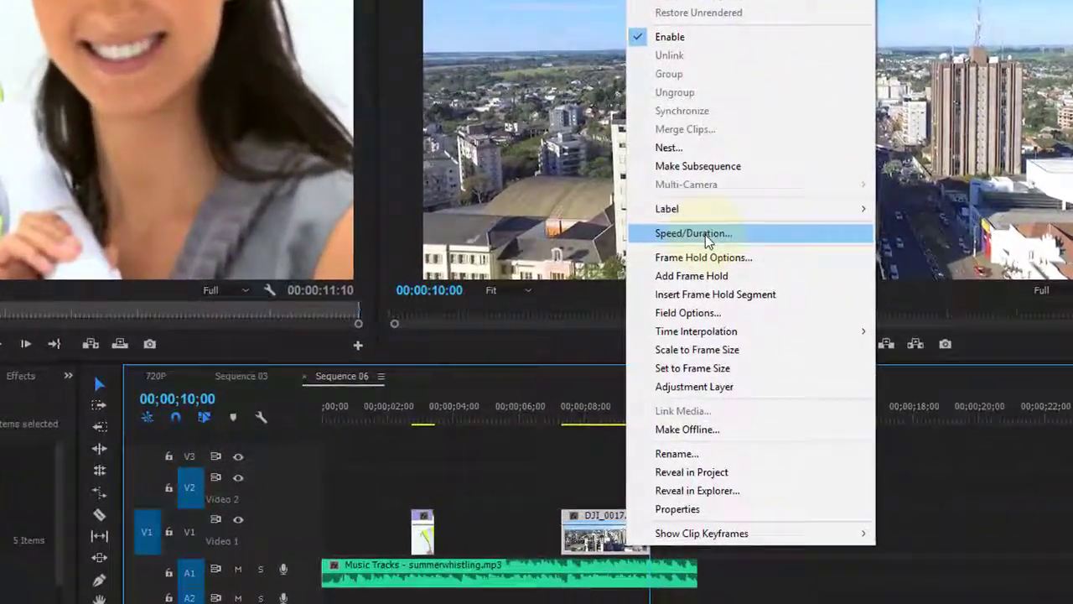
click(711, 273)
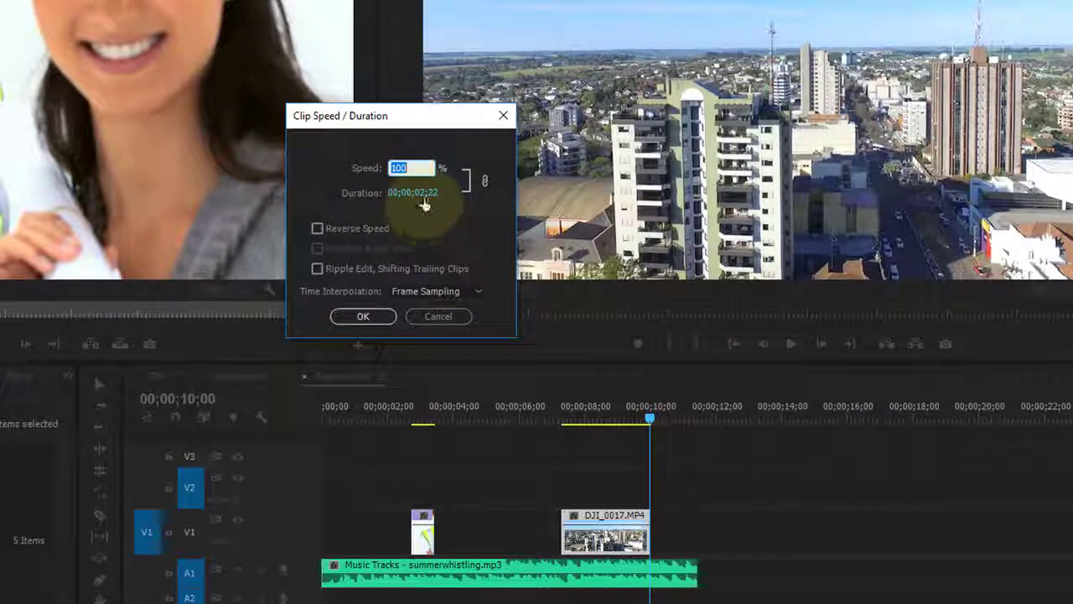
click(438, 316)
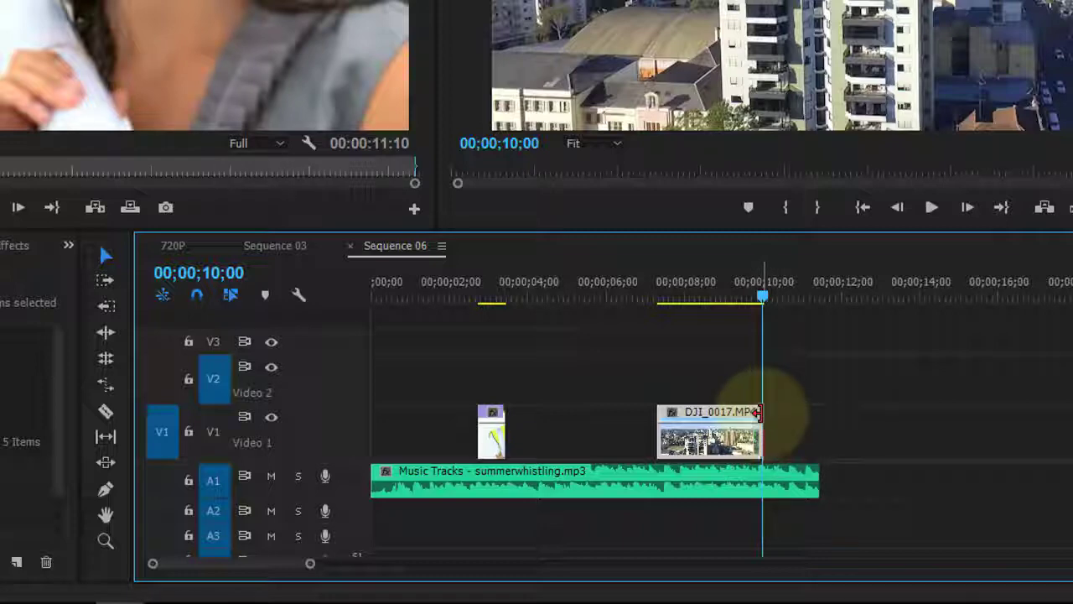
- Lengthen the drone clip at both ends and move it earlier on V1
mouse_move(758, 412)
mouse_down()
mouse_move(969, 418)
mouse_move(782, 462)
mouse_up()
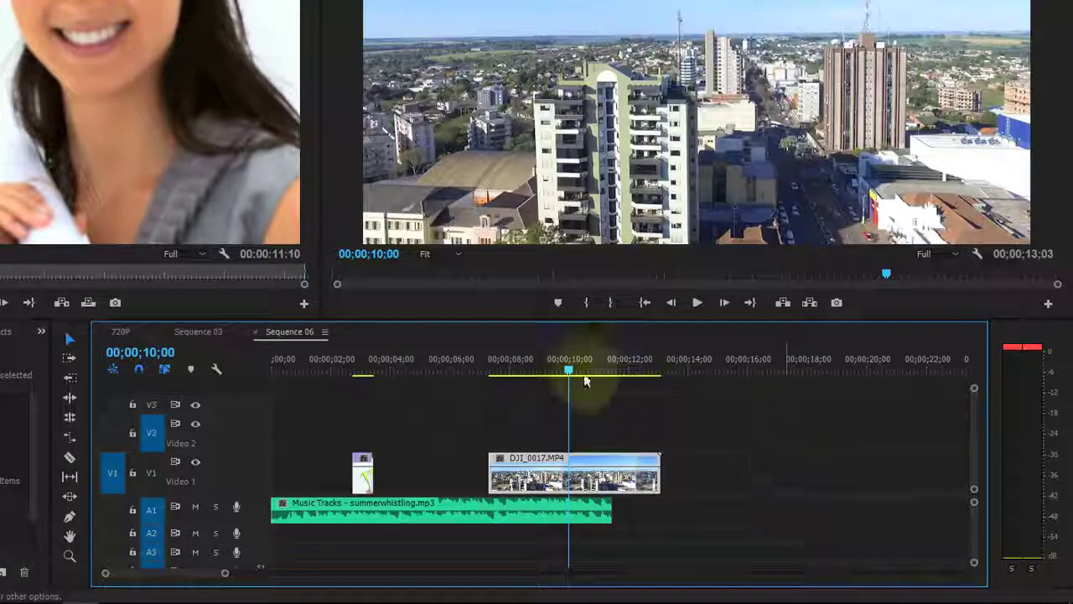
mouse_move(575, 368)
mouse_down()
mouse_move(635, 352)
mouse_move(658, 359)
mouse_up()
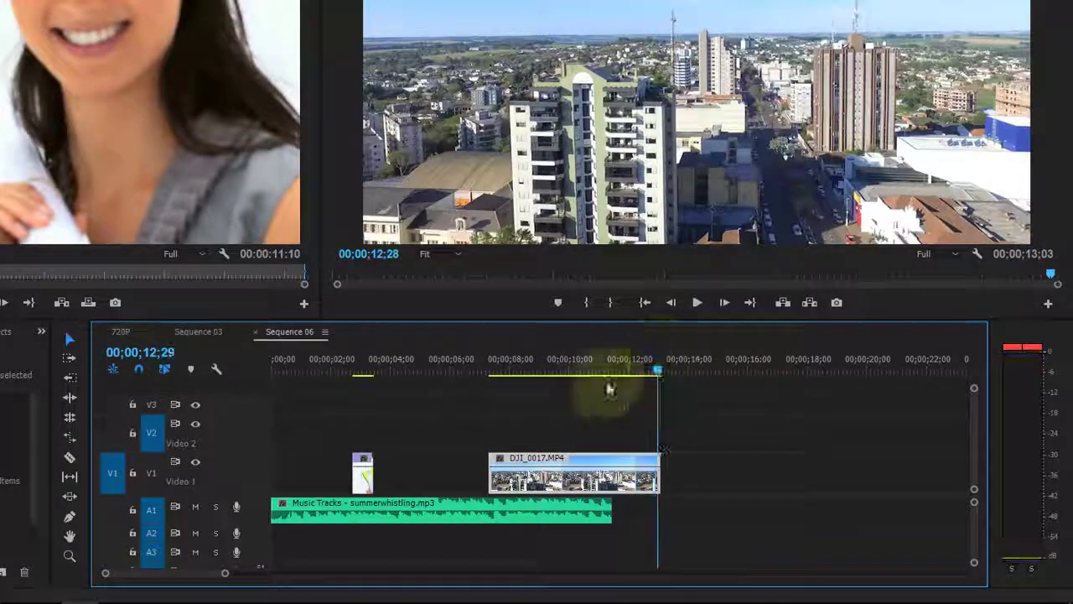
mouse_move(489, 457)
mouse_down()
mouse_move(404, 457)
mouse_move(526, 475)
mouse_move(639, 464)
mouse_move(521, 460)
mouse_up()
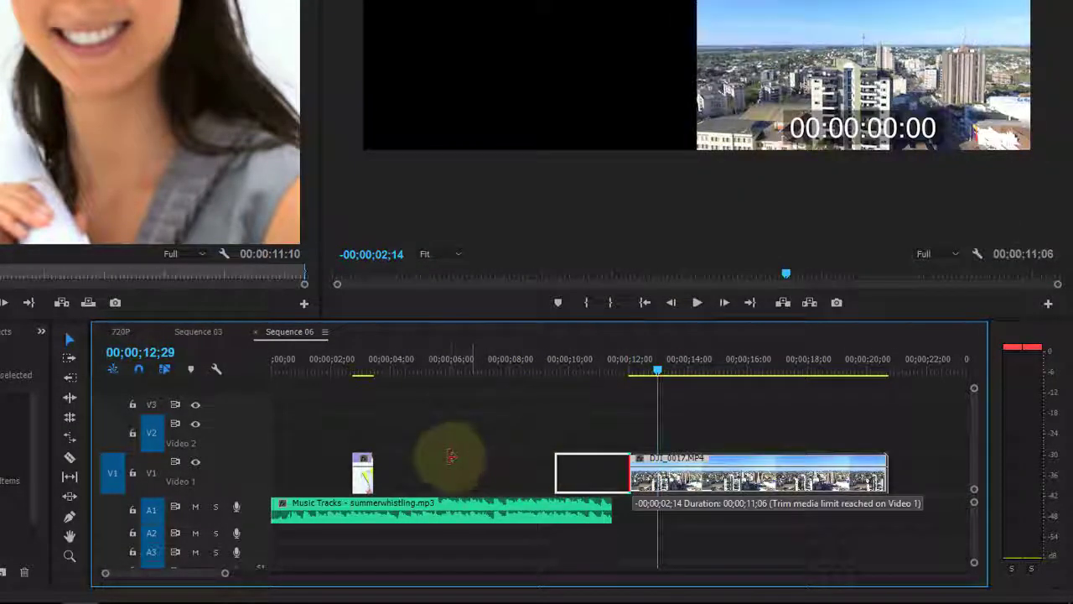
click(535, 372)
drag(535, 371, 559, 366)
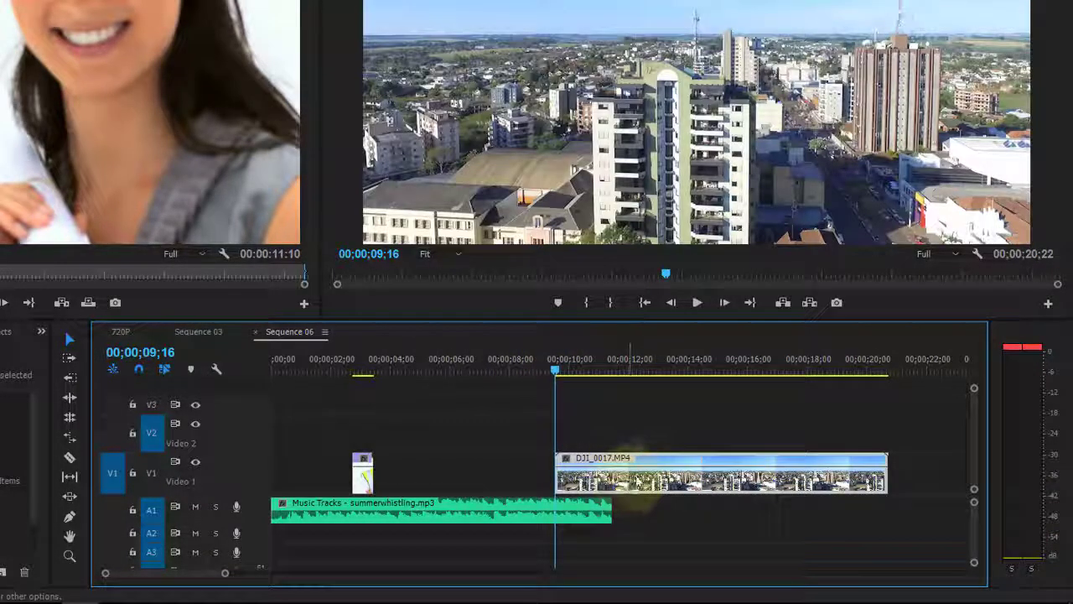
drag(636, 480, 518, 480)
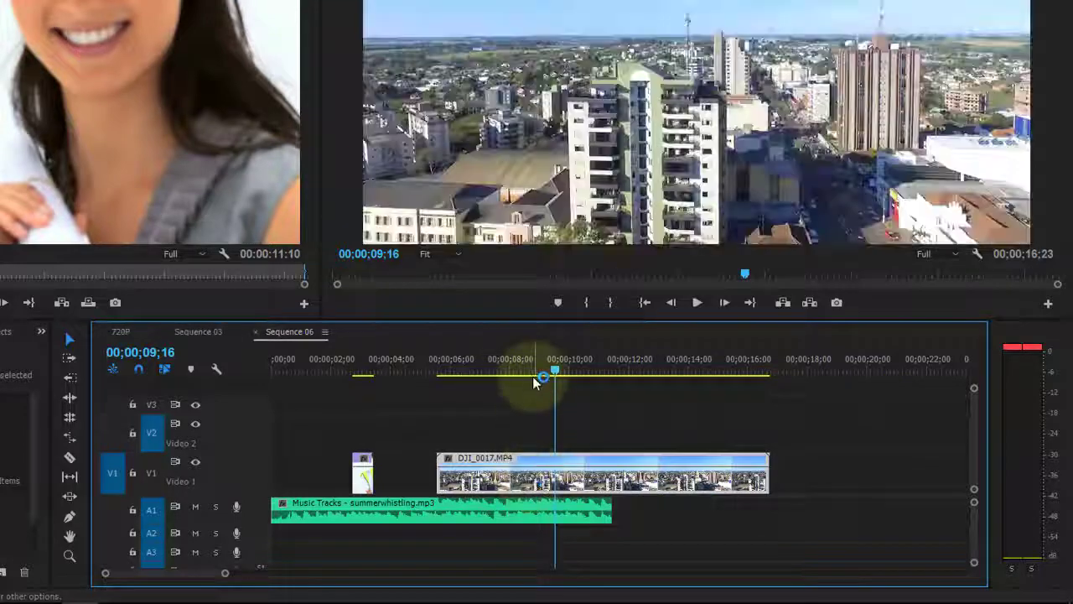
- Preview around 5–7 seconds and trim the drone clip's start to the playhead near 6;18
click(495, 359)
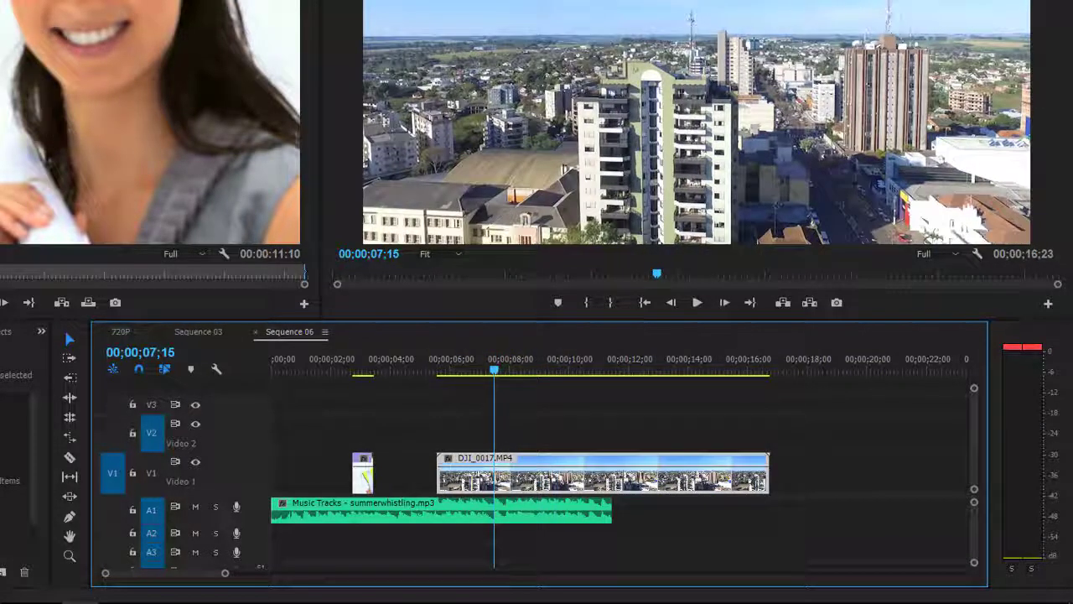
click(414, 361)
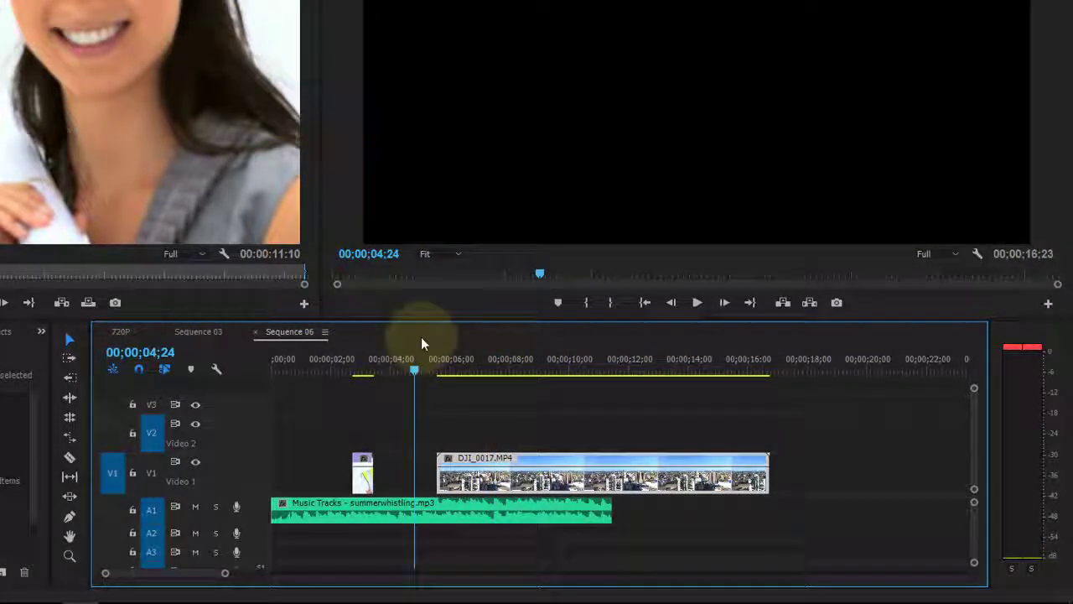
click(697, 304)
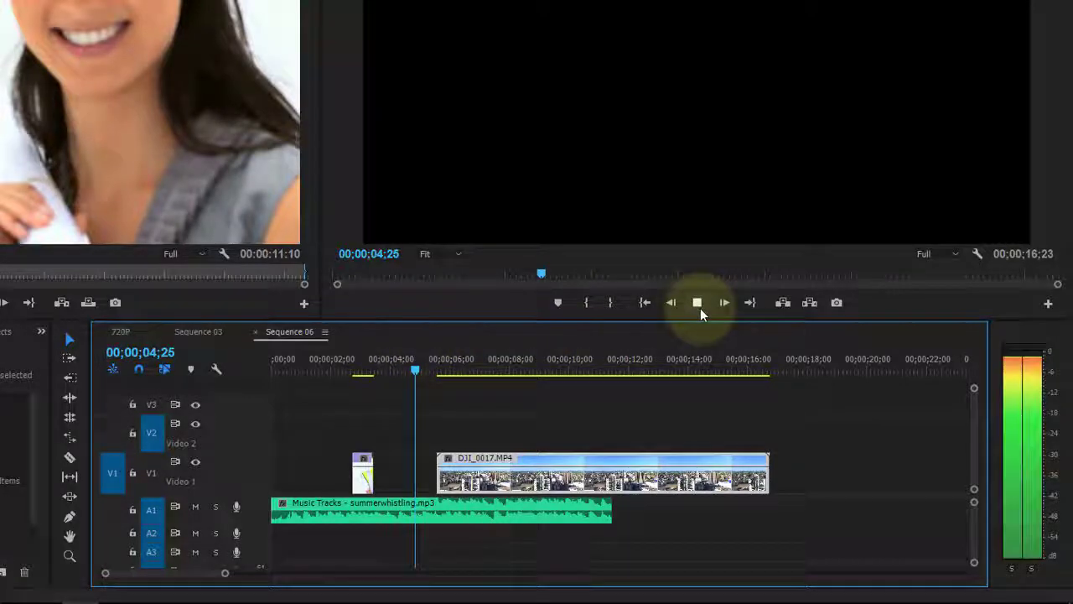
click(701, 306)
key(space)
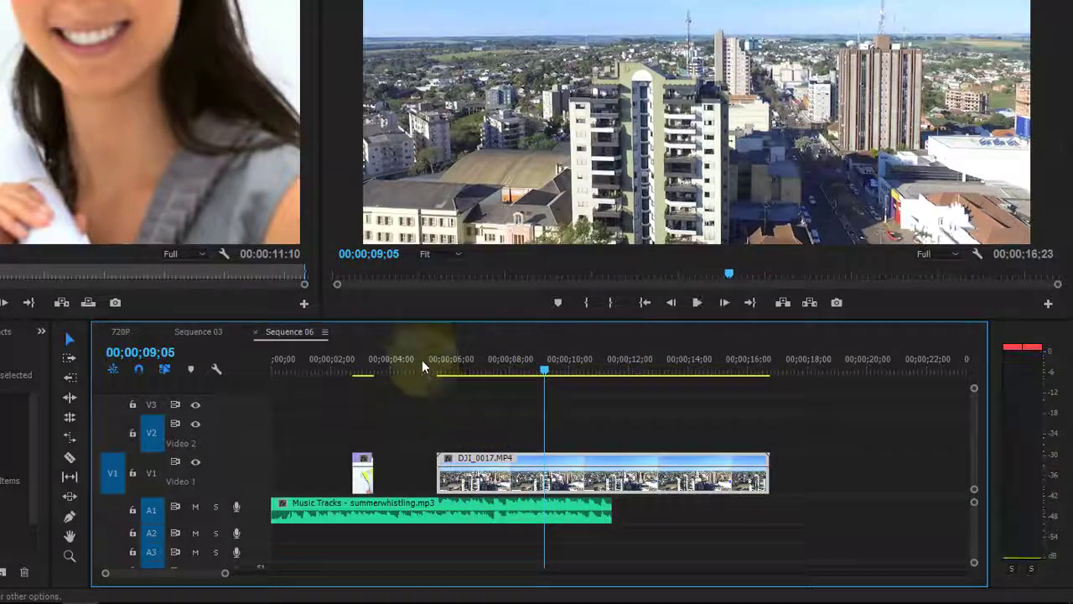
drag(422, 359, 438, 345)
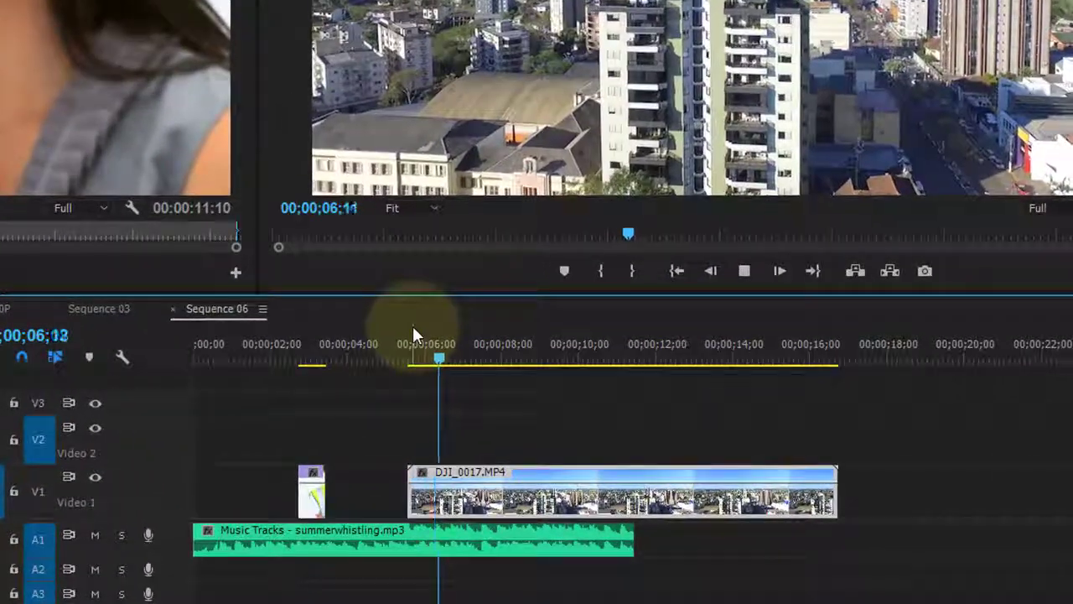
key(space)
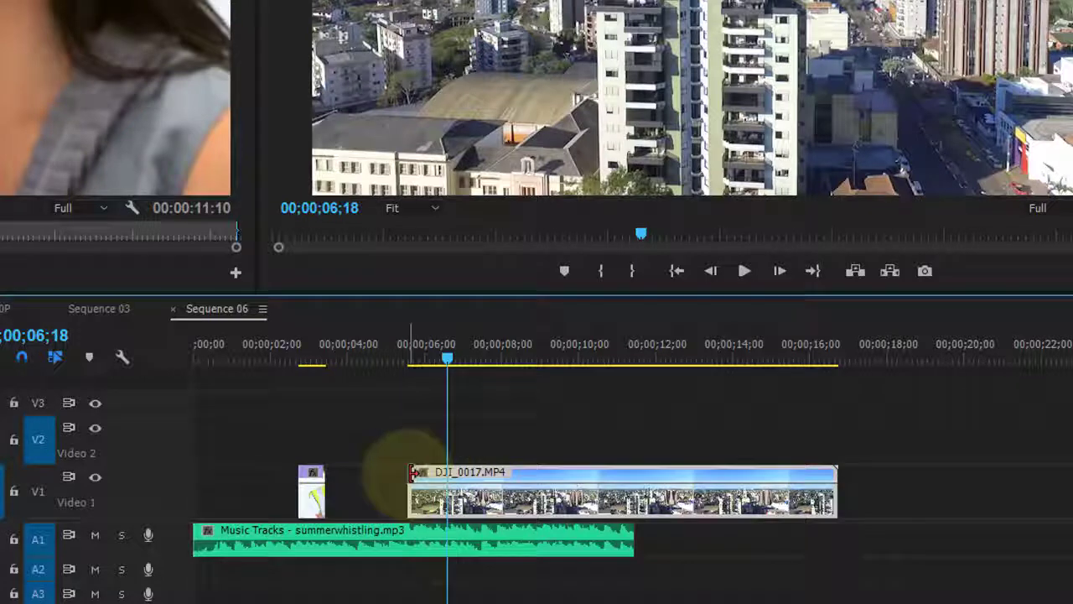
drag(411, 474, 448, 474)
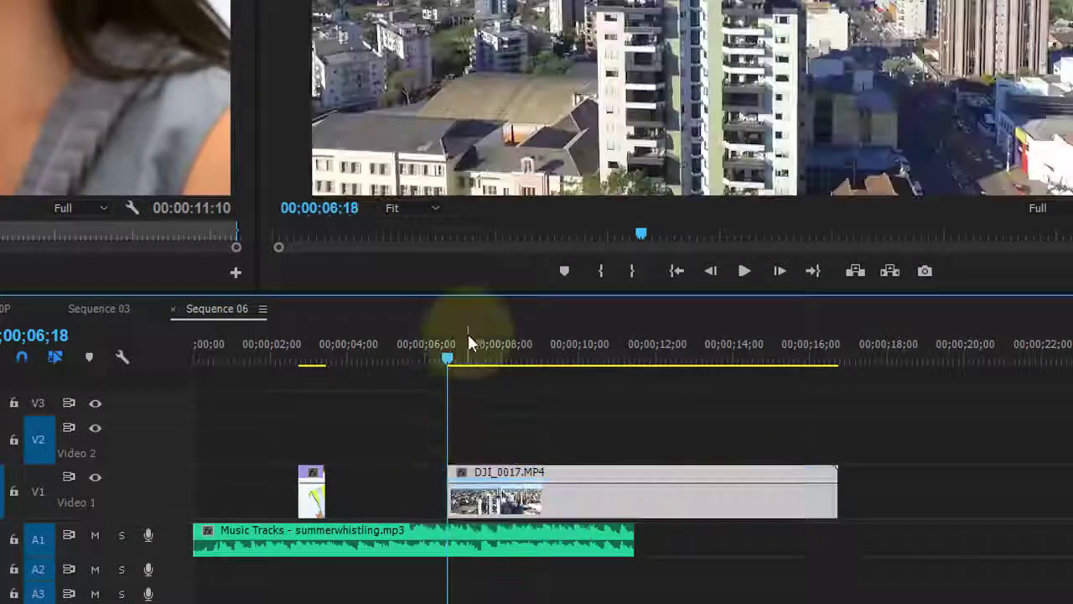
- Play to 9;23 and trim the drone clip's end back to that point
key(space)
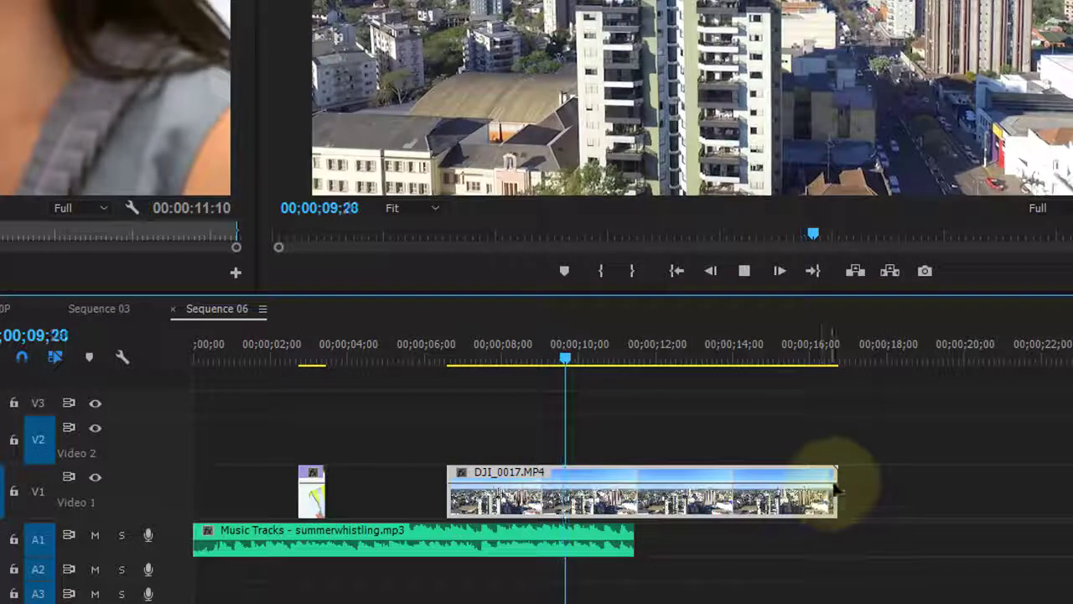
key(space)
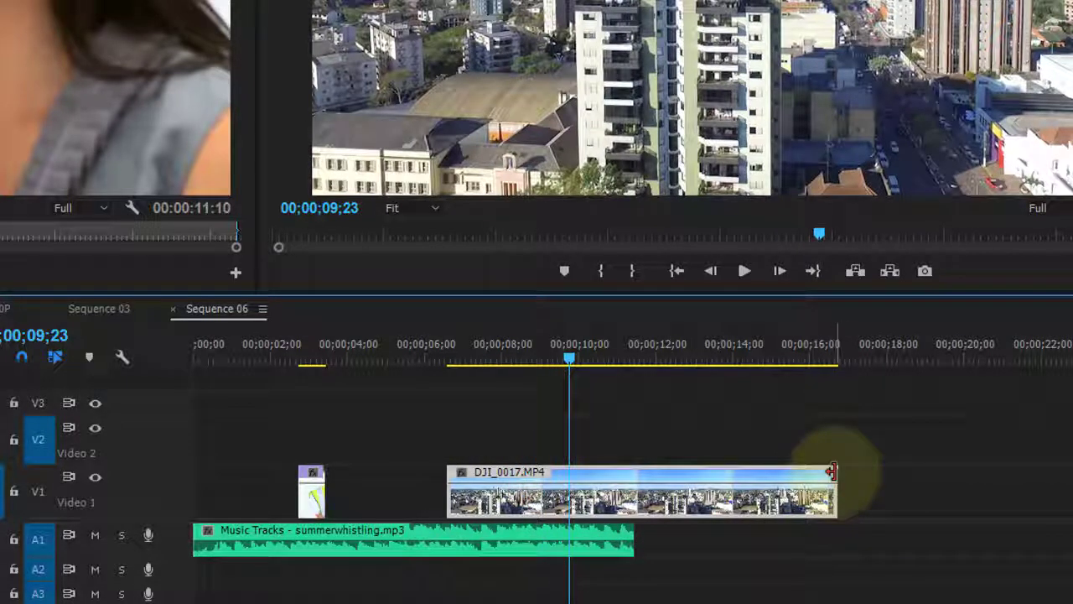
drag(831, 472, 569, 478)
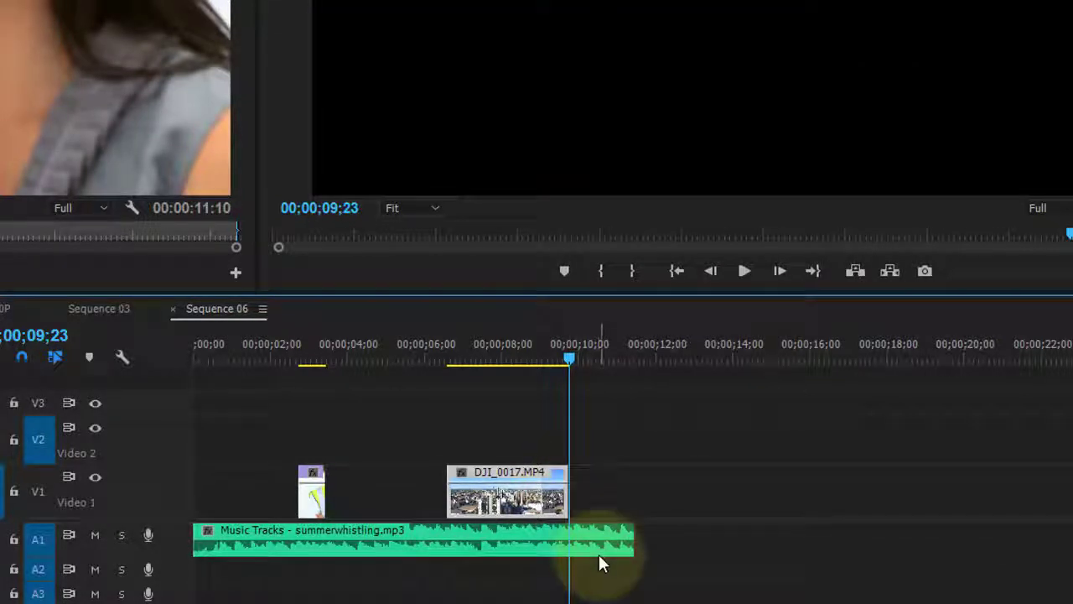
- Move the small shutterstock clip along V1 and lengthen it to its full media length
click(349, 461)
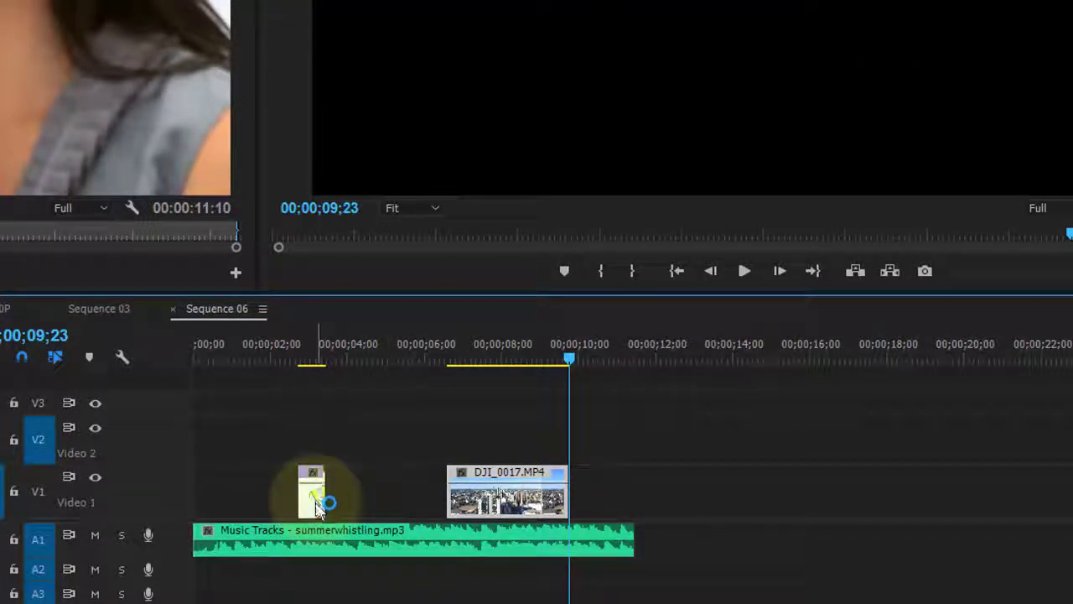
drag(318, 507, 676, 501)
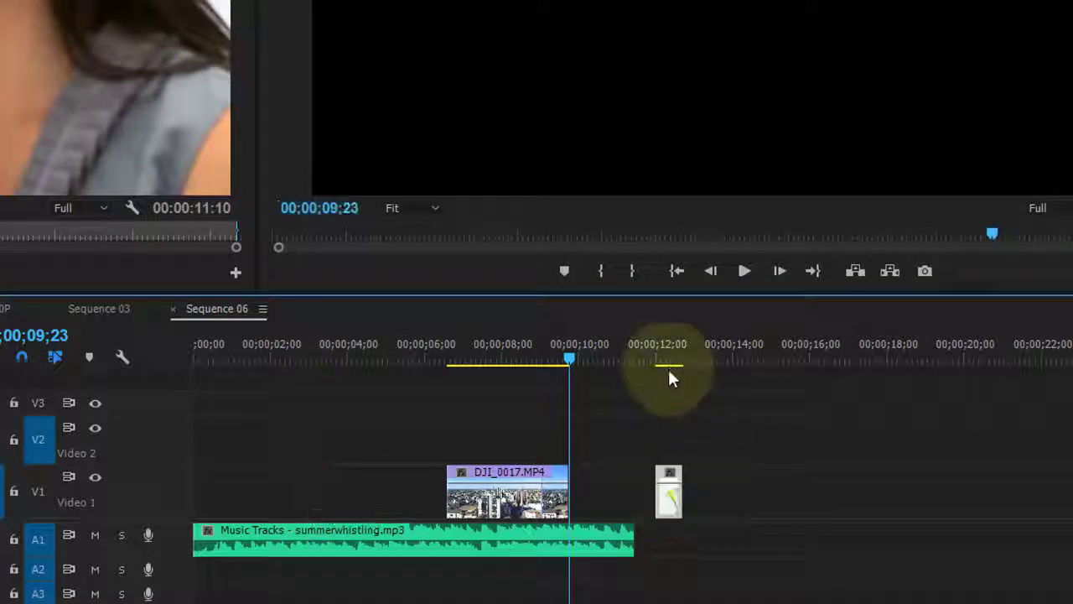
click(659, 362)
click(661, 361)
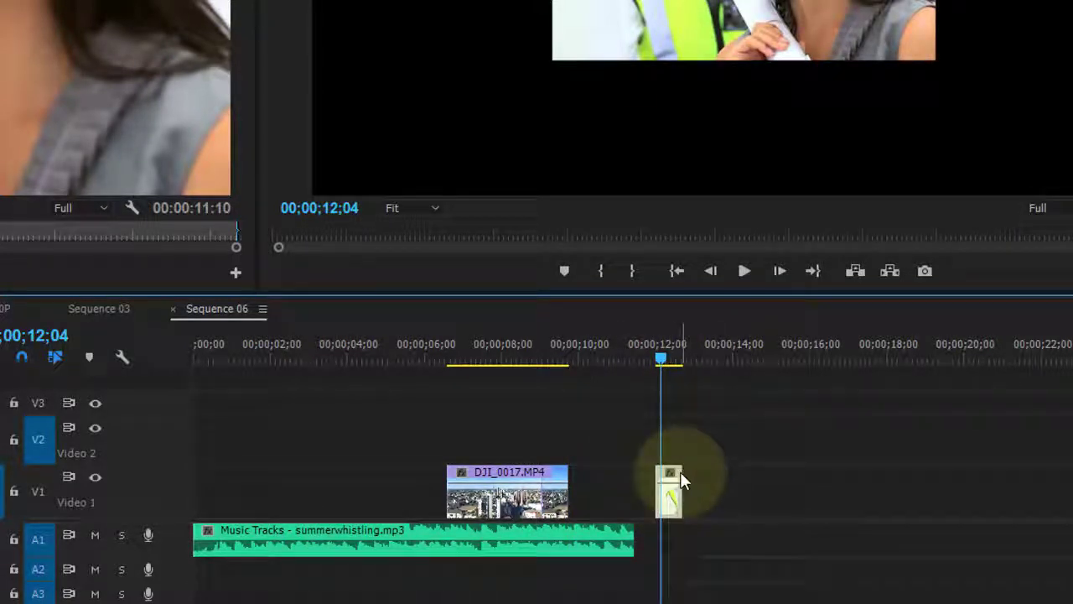
drag(681, 477, 1054, 456)
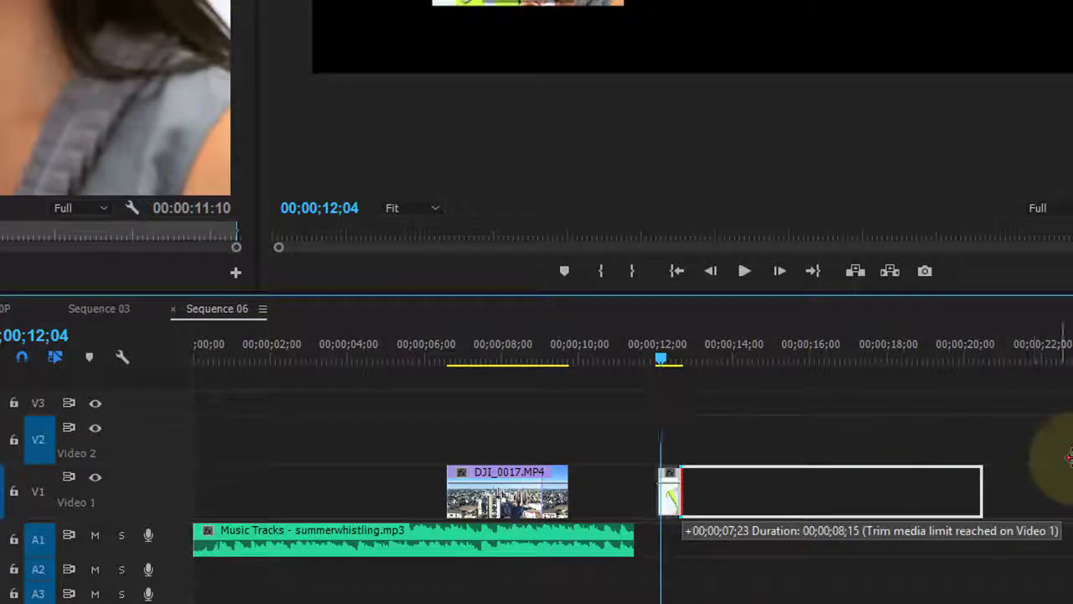
- Slide the lengthened shutterstock clip back toward the drone clip, near 11;11
mouse_move(790, 490)
mouse_down()
mouse_move(872, 487)
mouse_move(866, 480)
mouse_up()
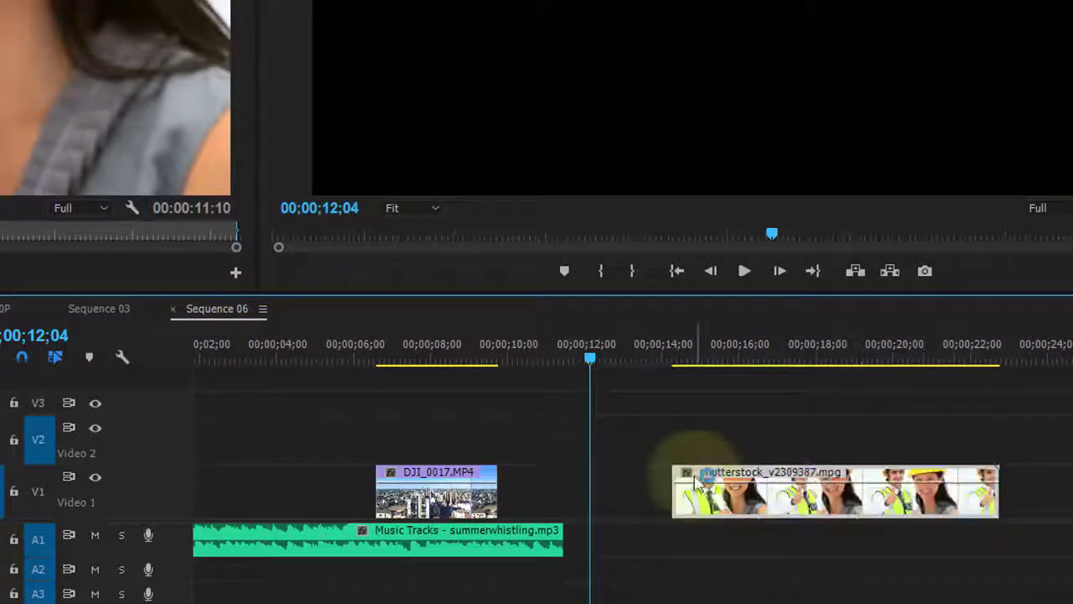
drag(684, 478, 572, 478)
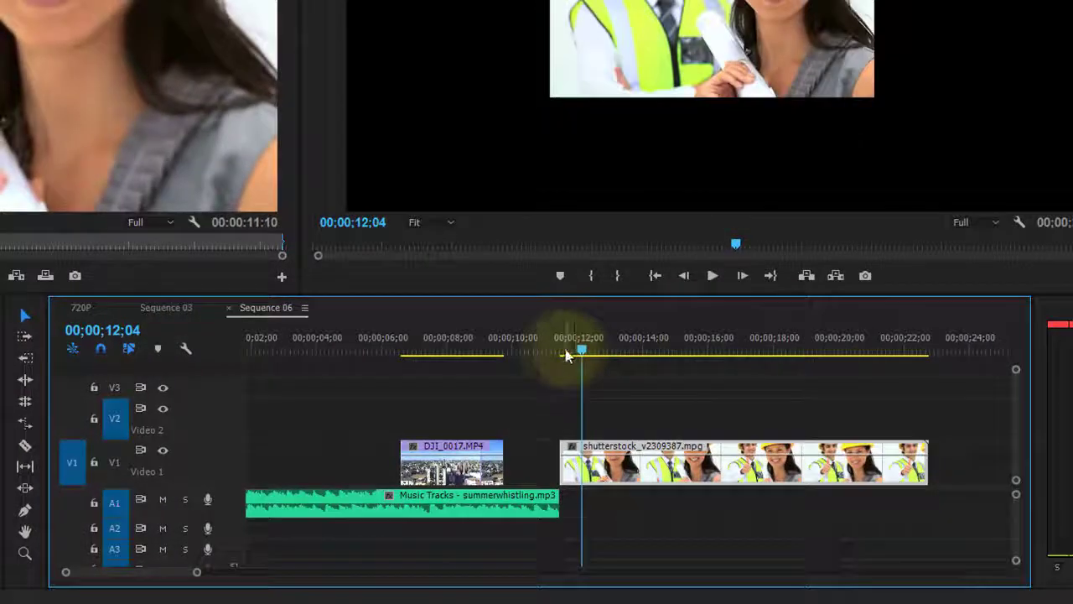
drag(567, 356, 557, 348)
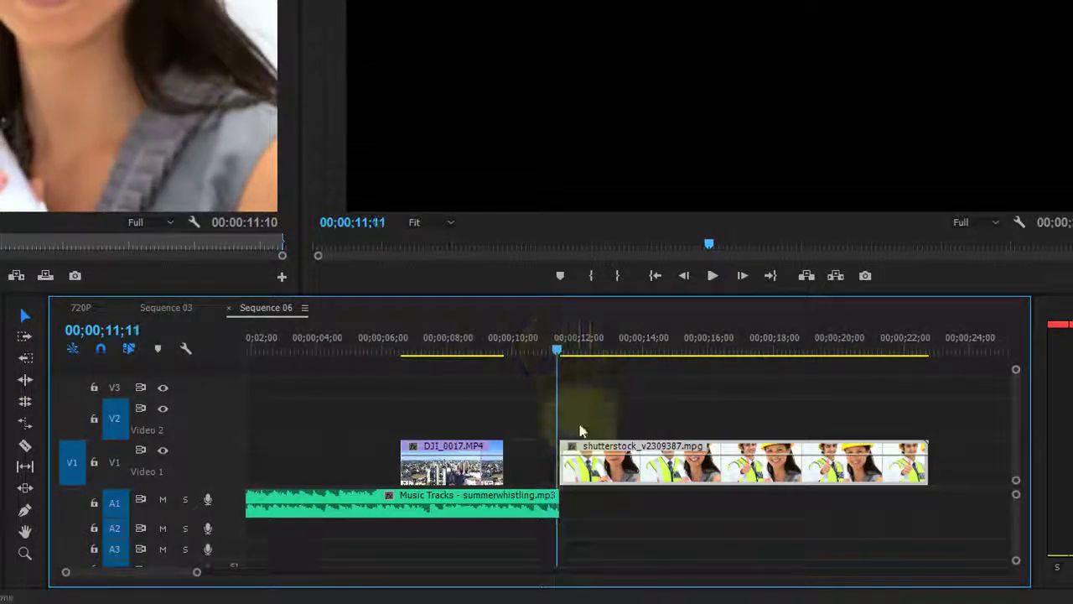
drag(618, 467, 637, 474)
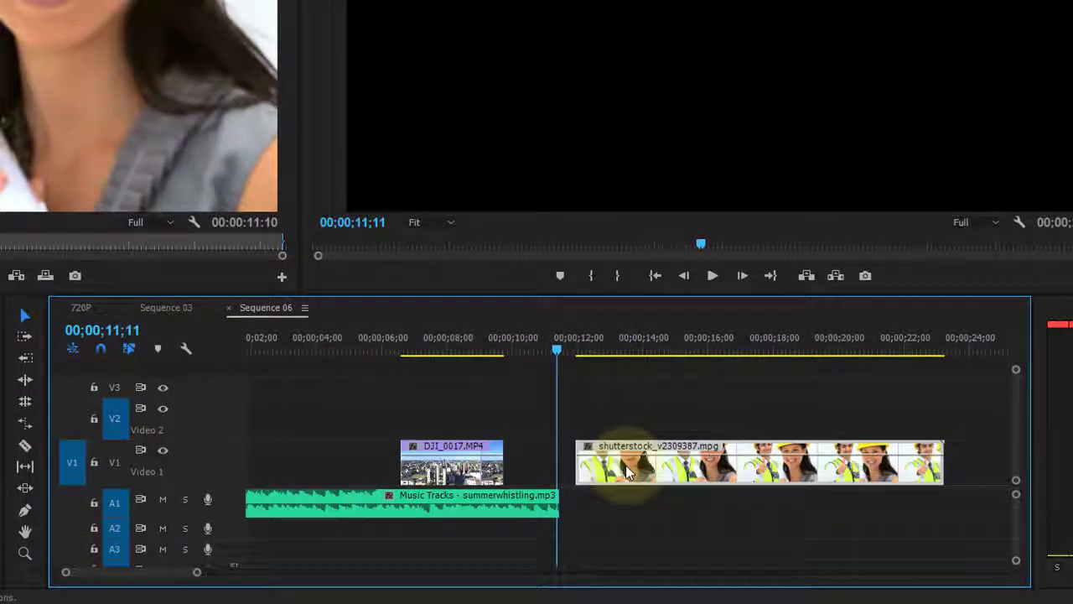
right_click(627, 473)
click(584, 378)
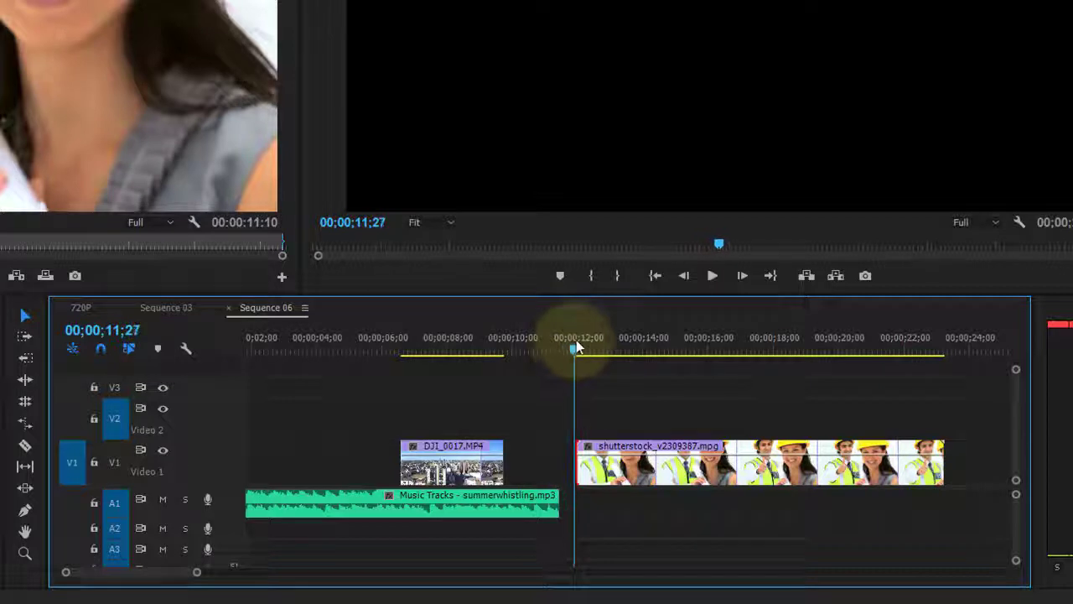
- Extend the shutterstock clip's start and slide it against the drone clip at 11;16
drag(576, 347, 583, 345)
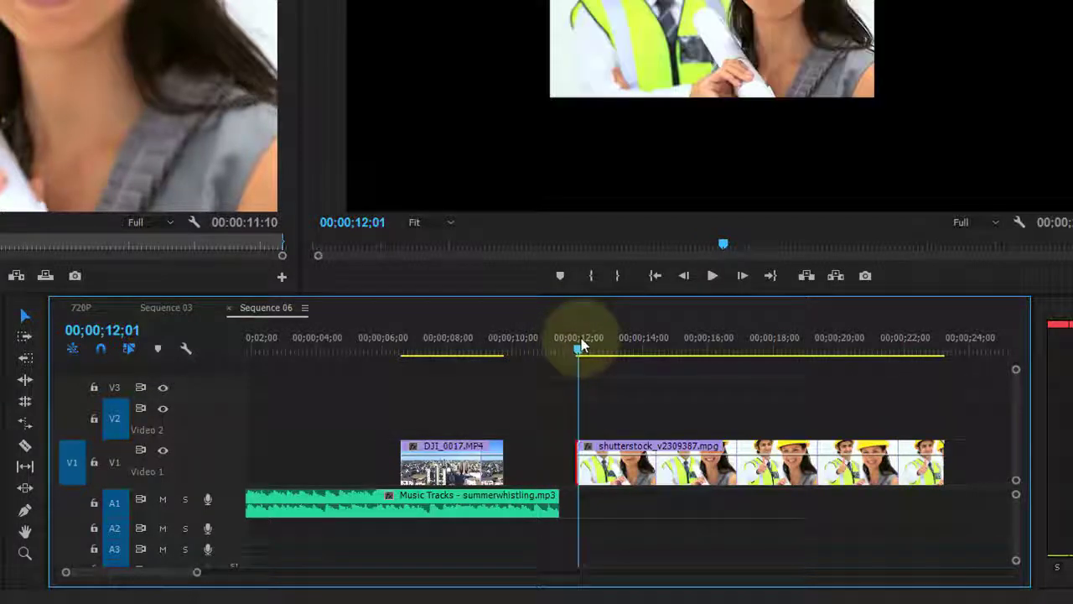
mouse_move(580, 453)
mouse_down()
mouse_move(534, 444)
mouse_move(580, 446)
mouse_up()
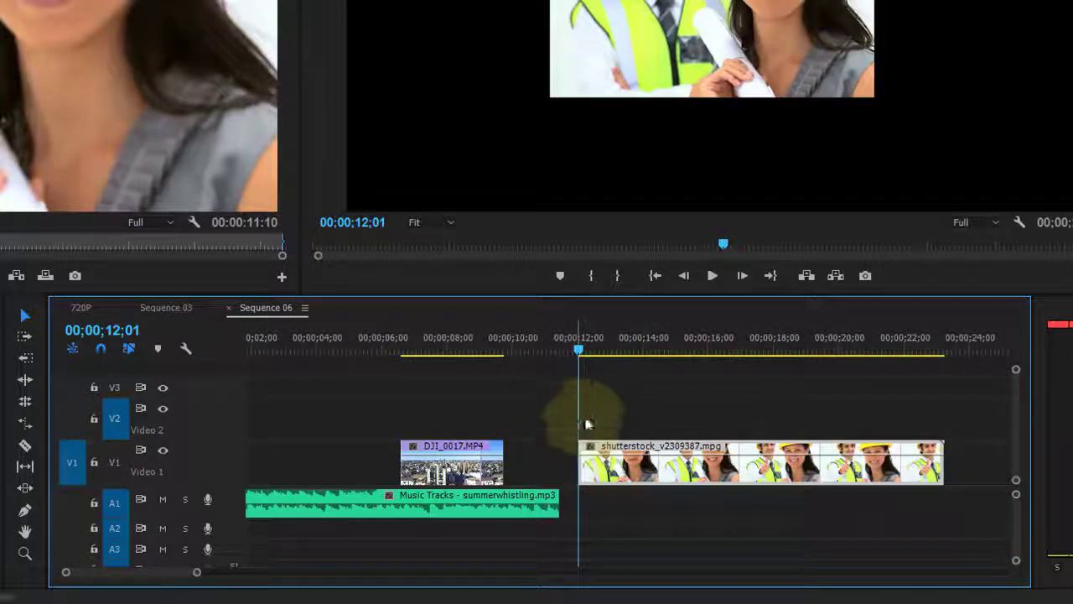
click(575, 347)
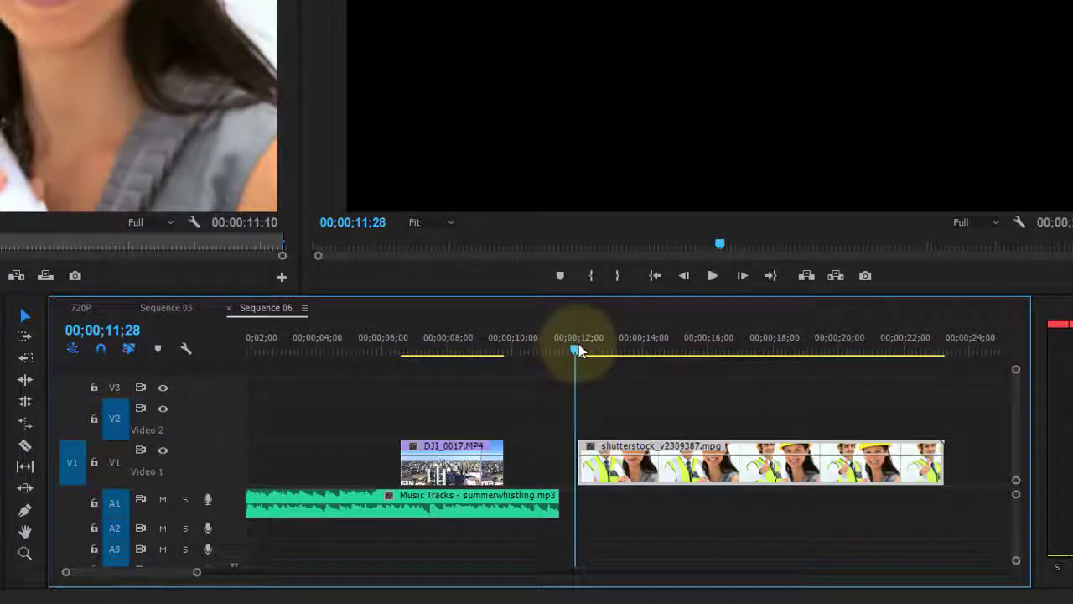
click(579, 349)
mouse_move(625, 461)
mouse_down()
mouse_move(318, 406)
mouse_move(610, 469)
mouse_up()
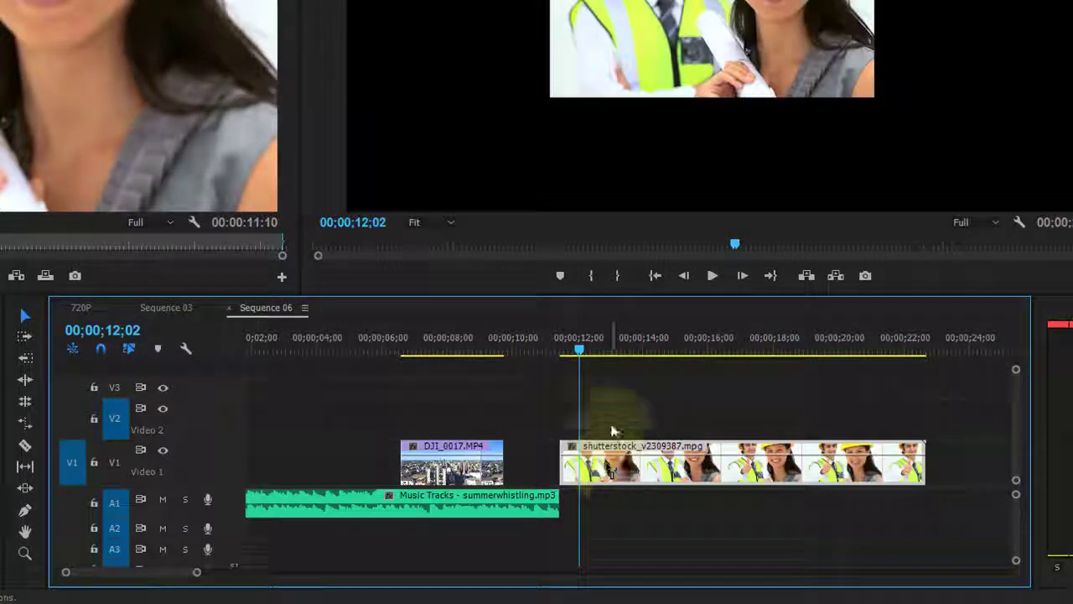
drag(581, 353, 564, 353)
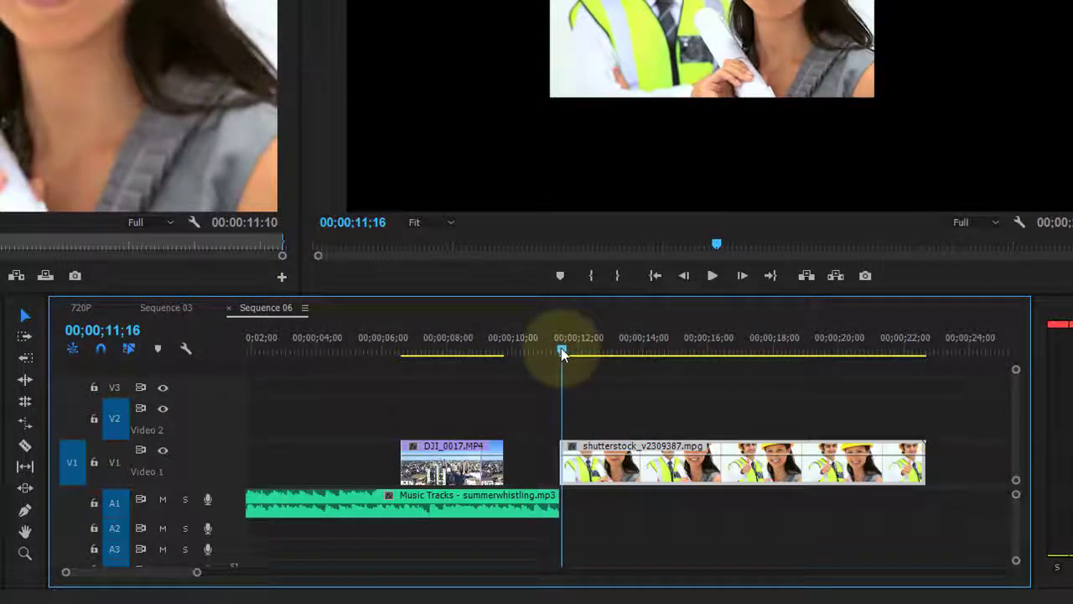
- Trim a few frames off the shutterstock clip's end, leaving it ending near 22;17
drag(561, 447, 555, 444)
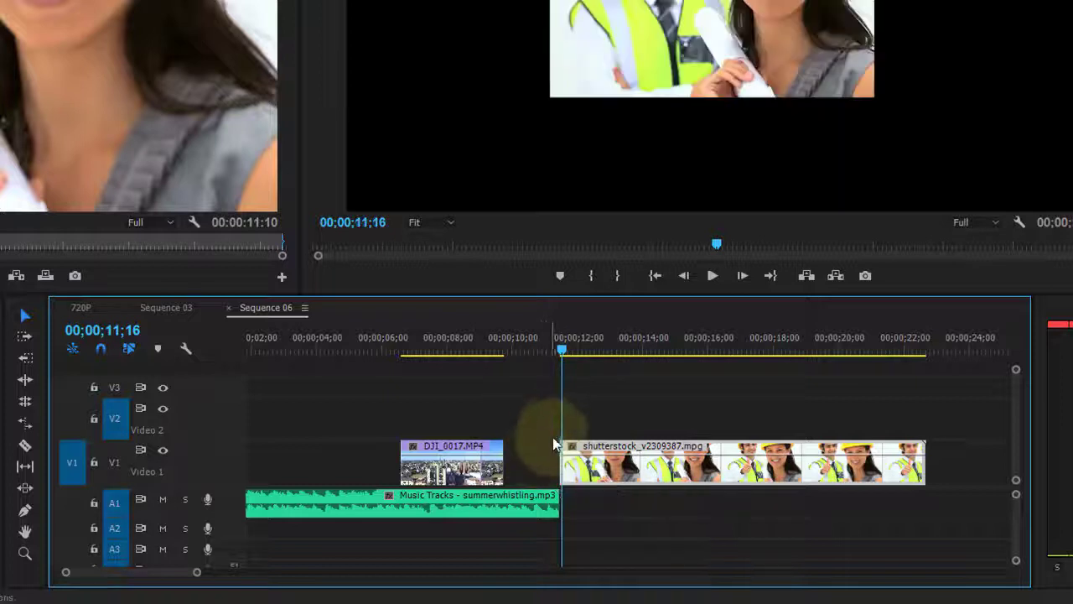
drag(859, 343, 918, 334)
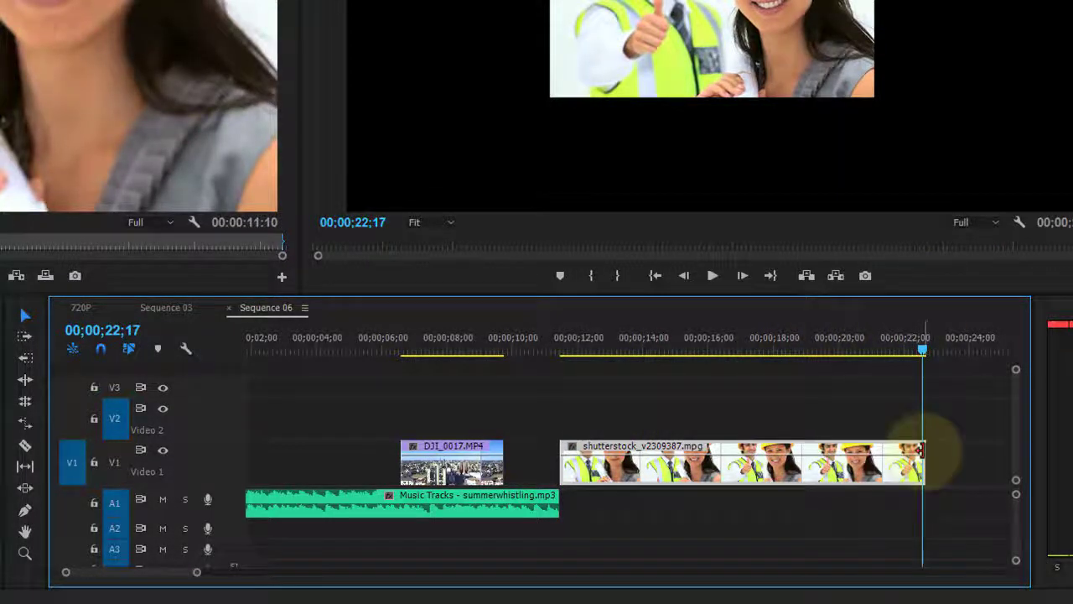
drag(920, 451, 952, 442)
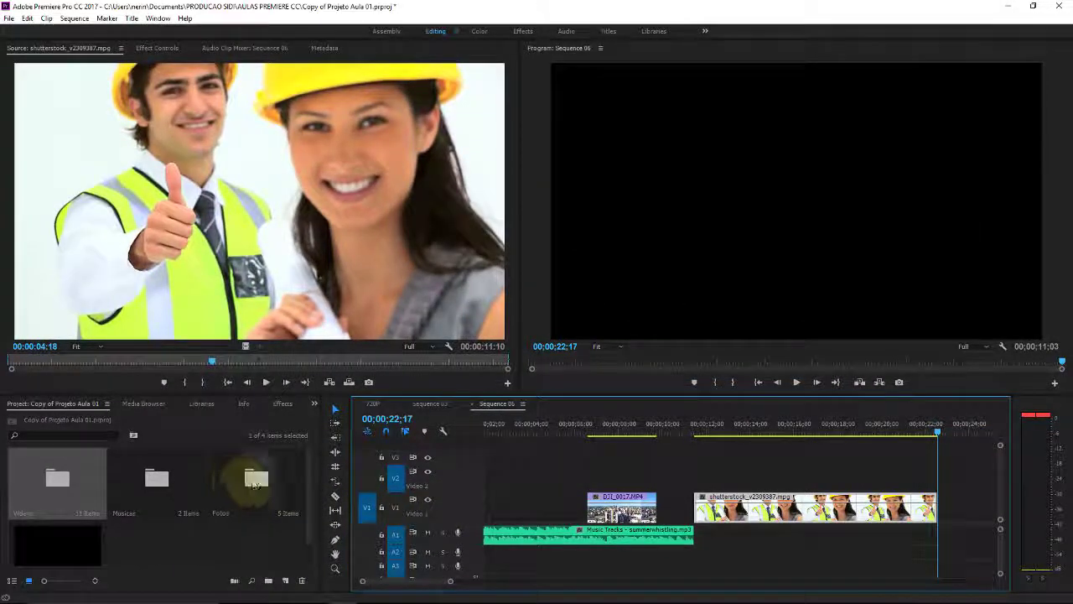
- Place the landscape photo from the Fotos bin on V2 above the drone clip
double_click(256, 480)
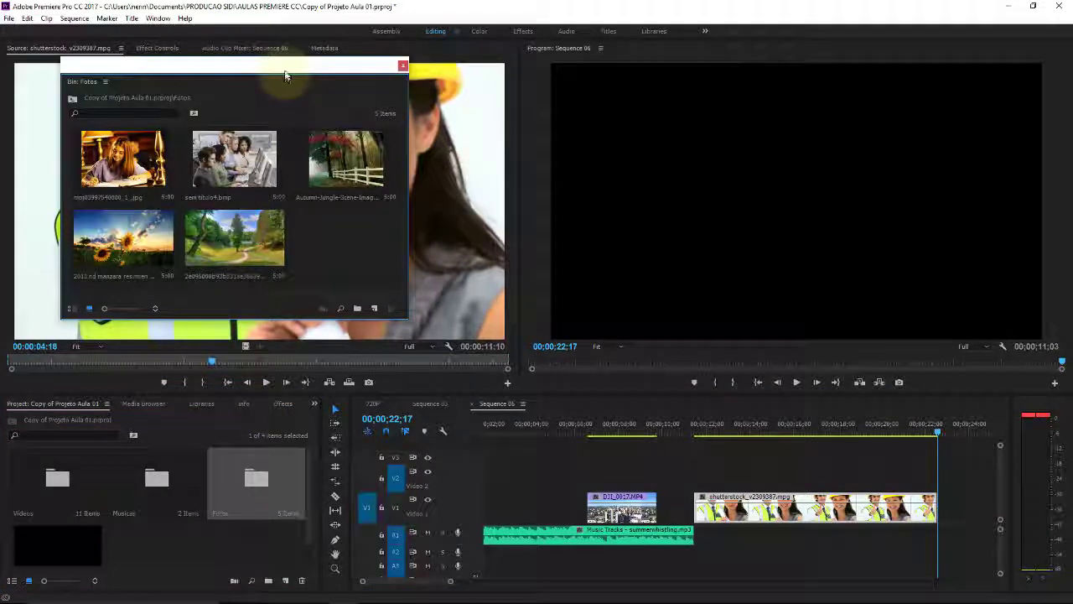
drag(286, 76, 259, 350)
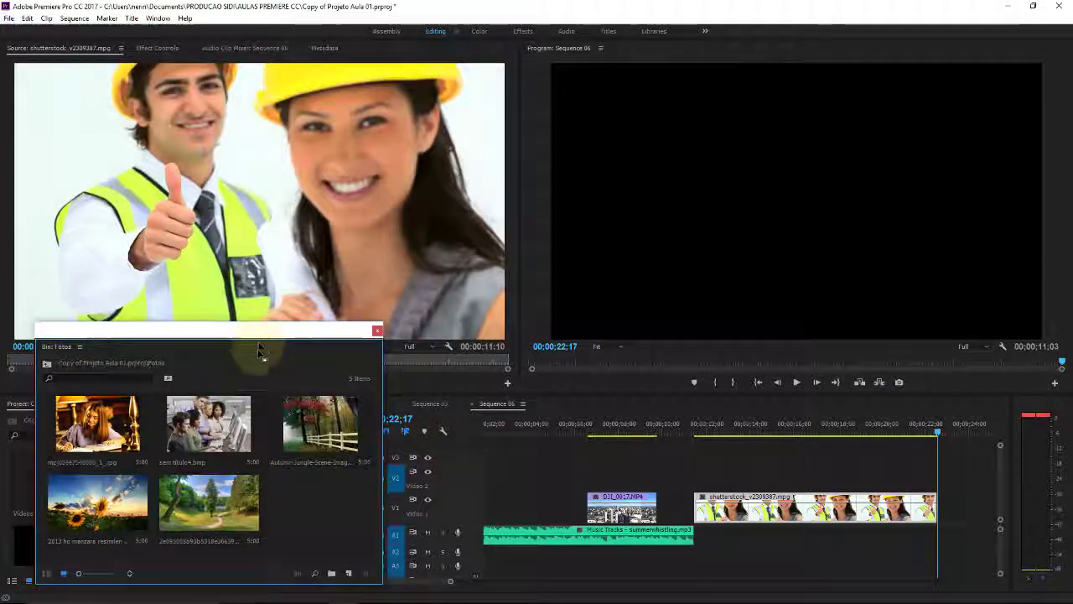
drag(223, 515, 578, 478)
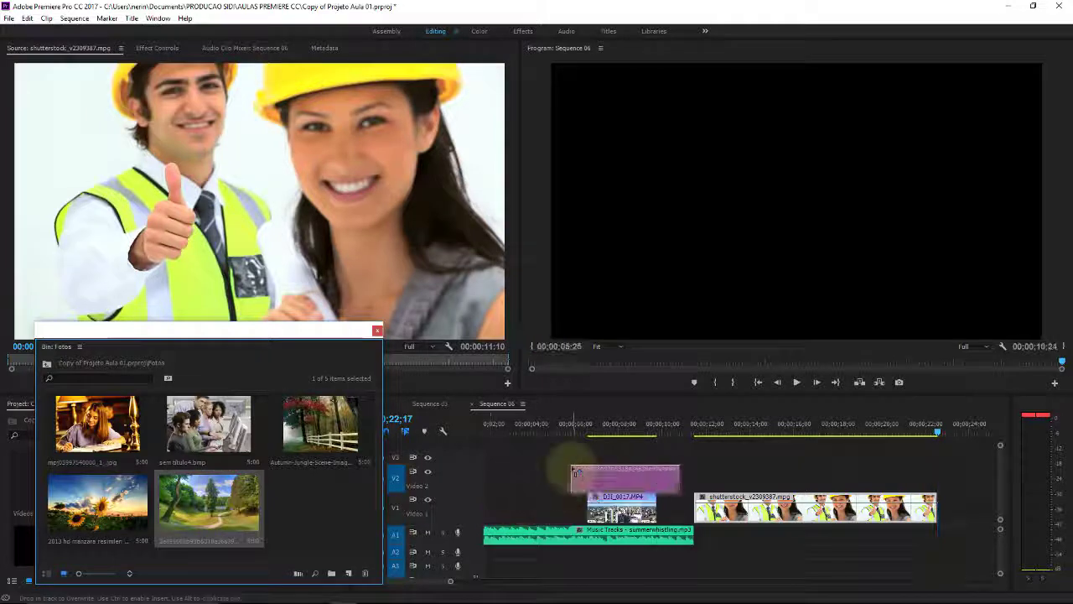
click(377, 329)
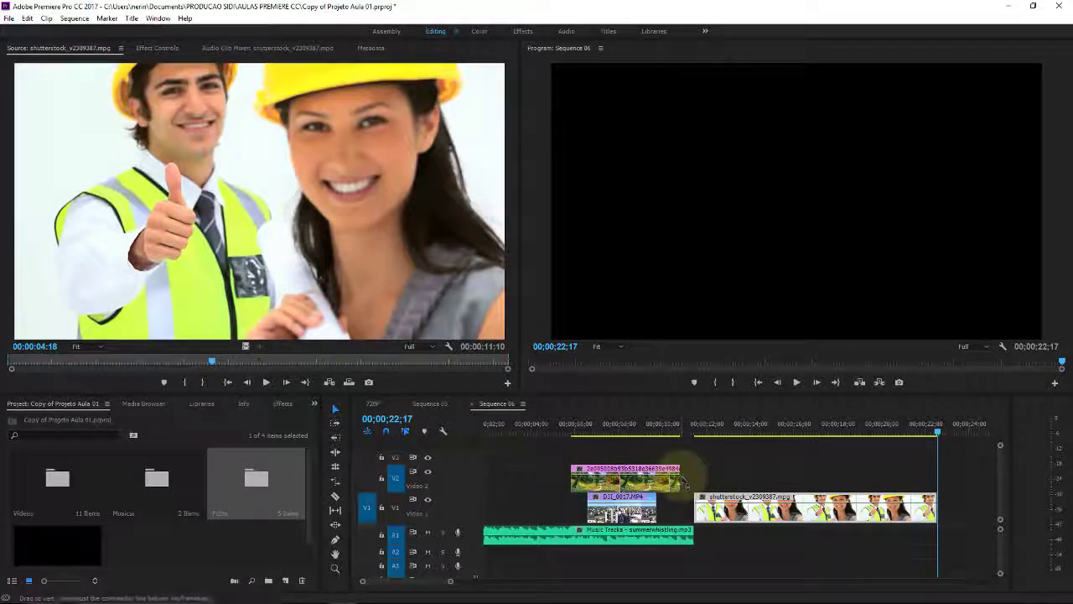
- Stretch the V2 photo clip out to about 03;24;05, then trim it back to a small sliver
drag(679, 468, 992, 478)
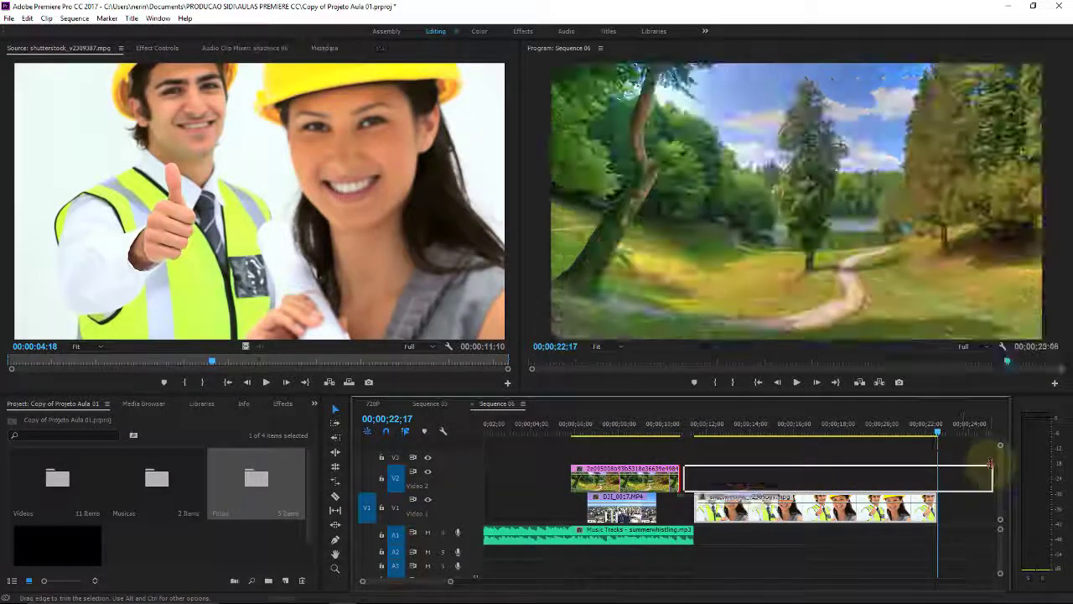
click(557, 422)
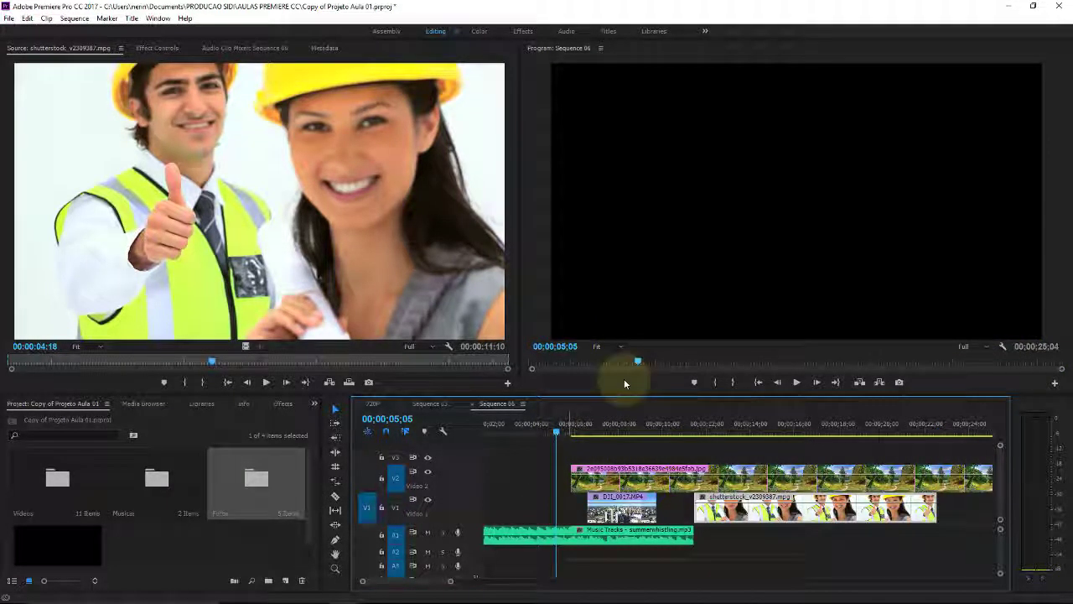
key(minus)
key(minus)
key(minus)
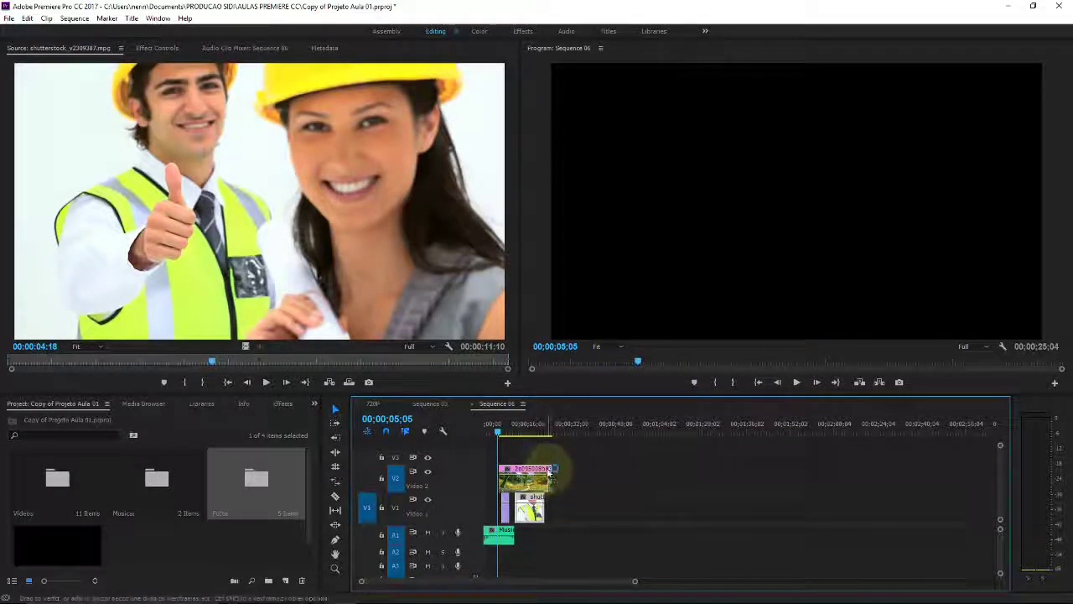
drag(552, 474, 917, 478)
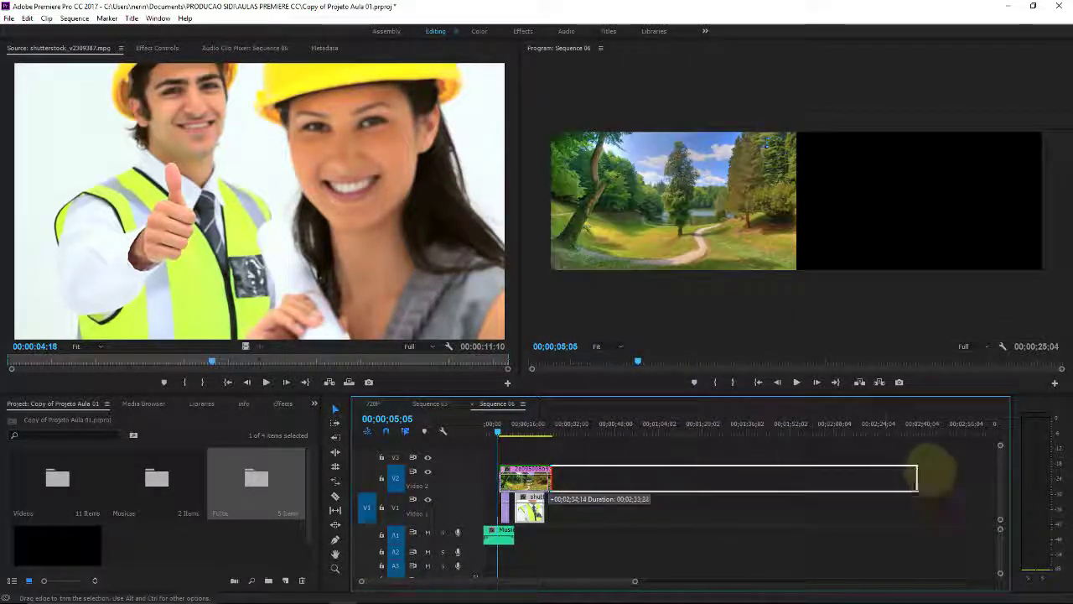
drag(996, 470, 998, 472)
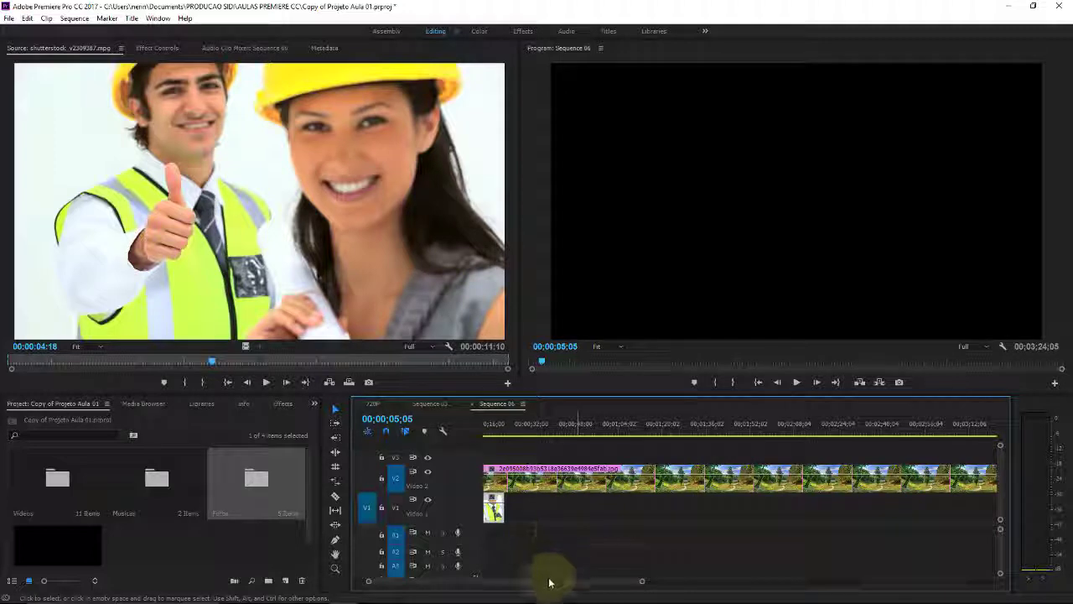
drag(551, 580, 587, 579)
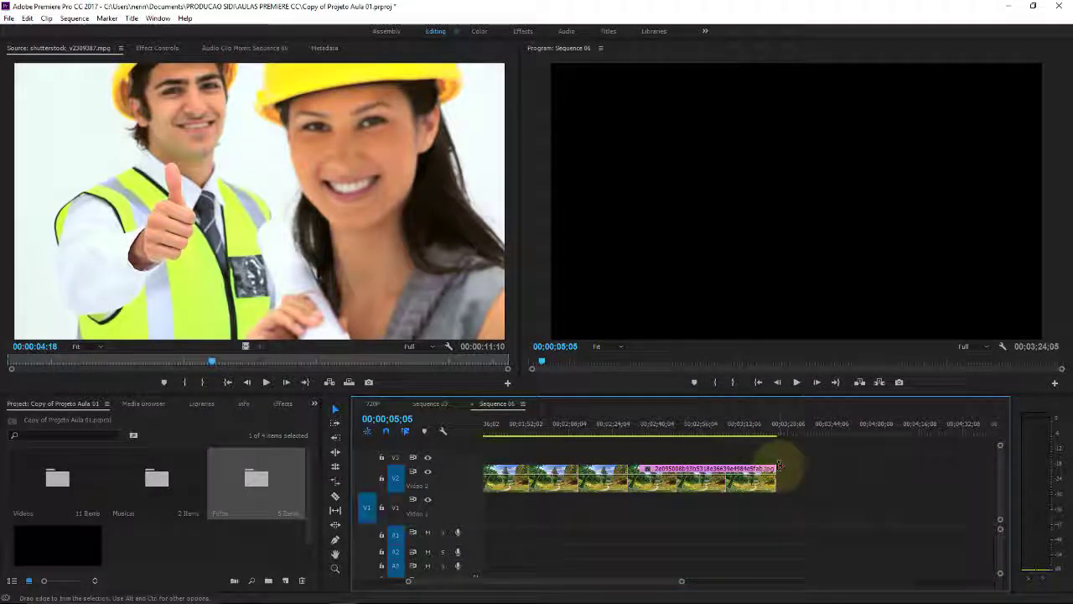
drag(780, 466, 75, 480)
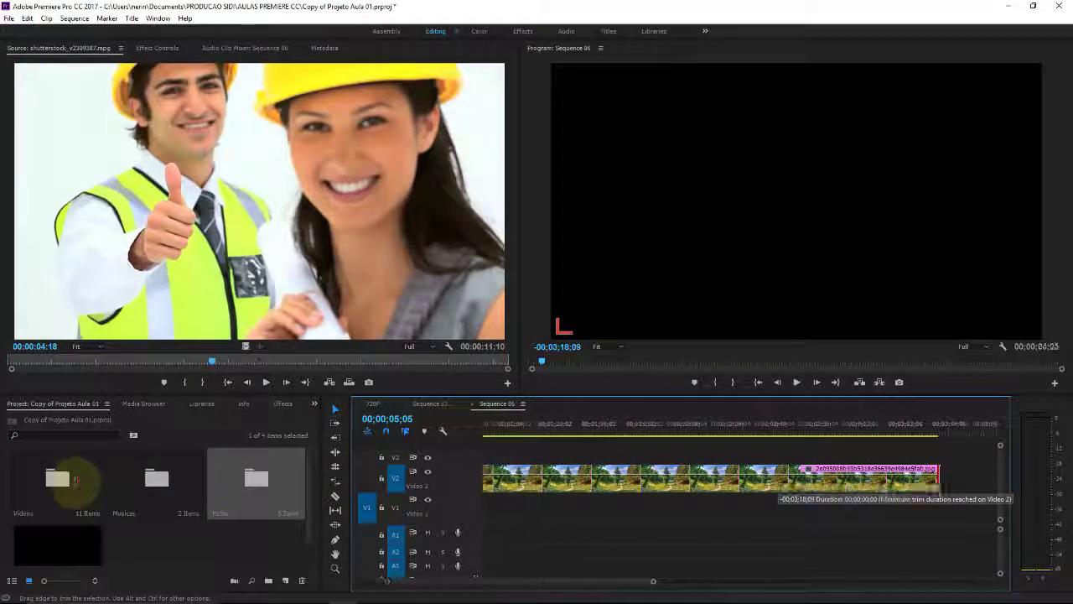
drag(75, 480, 522, 475)
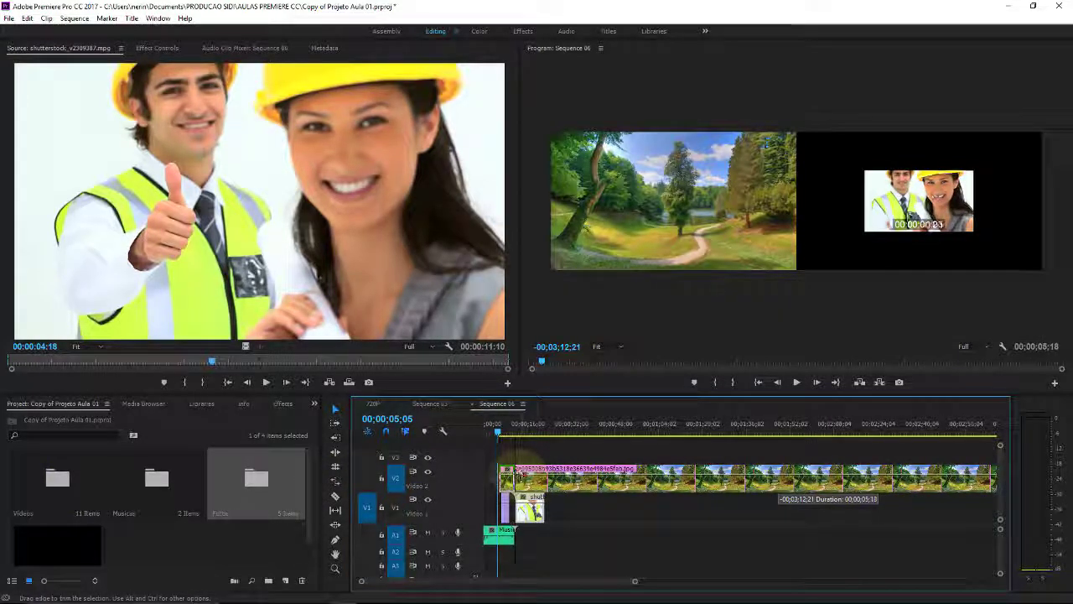
drag(522, 475, 505, 476)
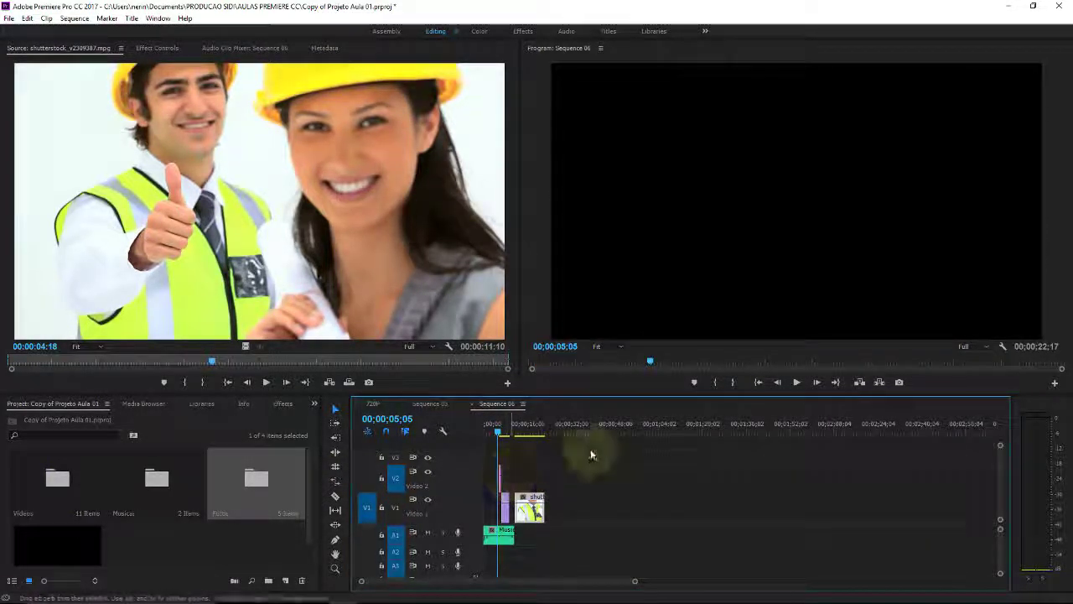
- Zoom in on the forest image clip and drag its edges to shrink it to a sliver
key(backslash)
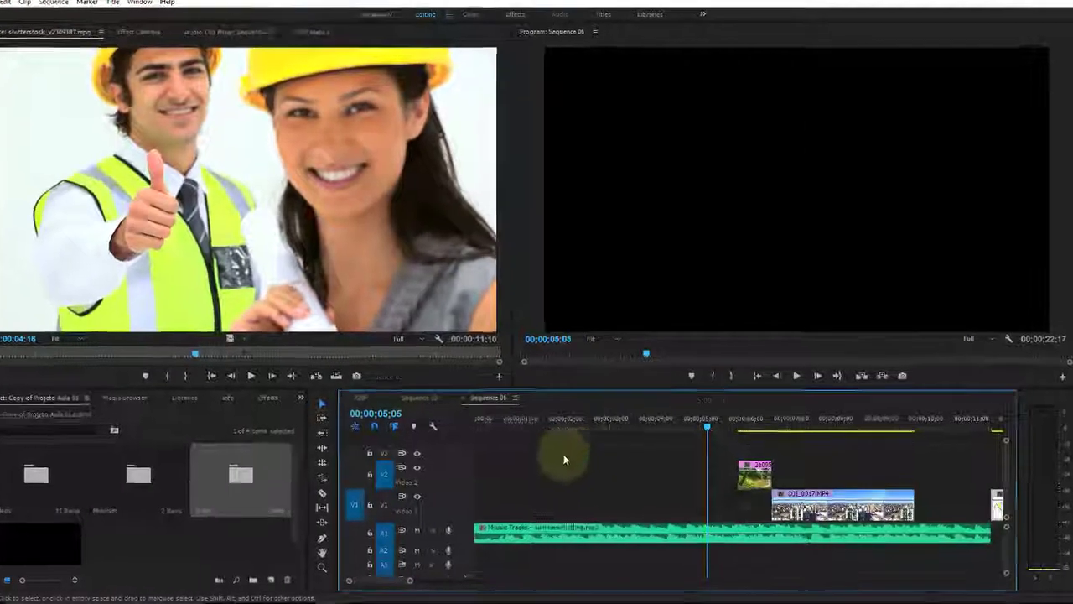
drag(740, 475, 741, 474)
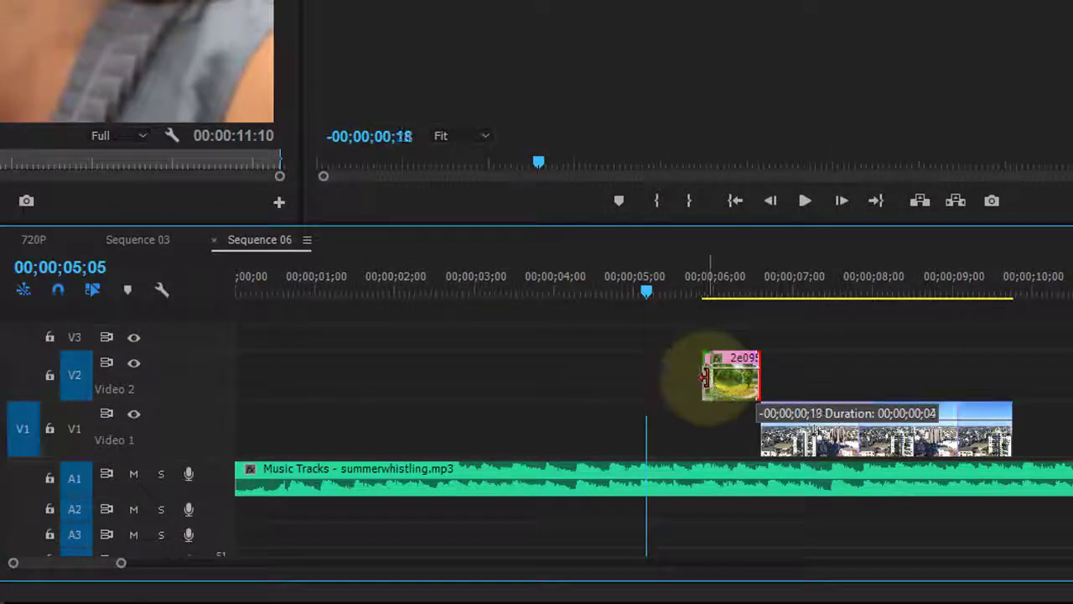
drag(702, 380, 704, 380)
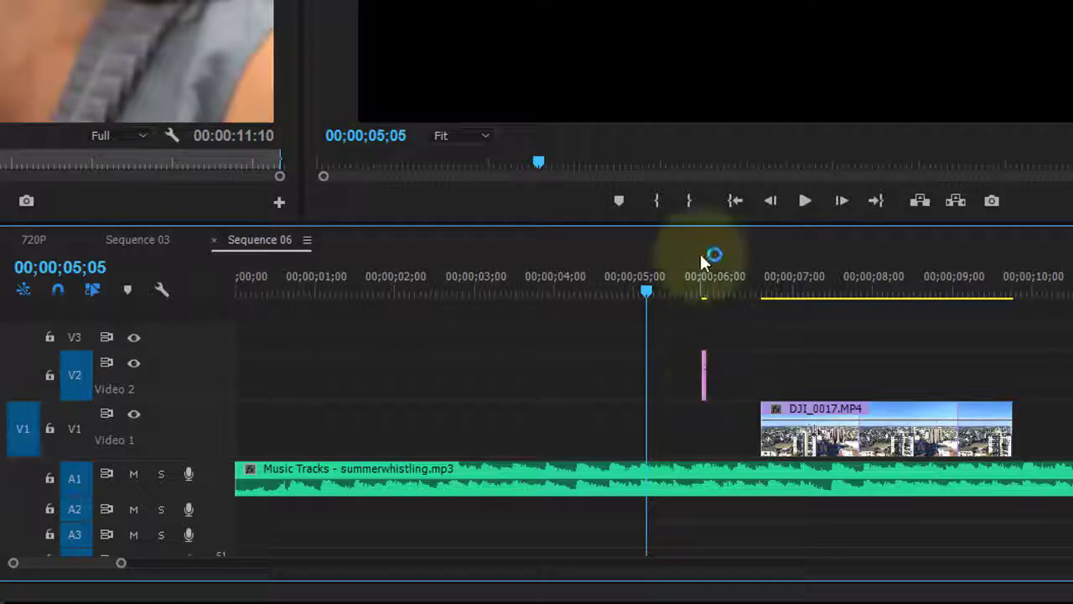
key(equal)
key(equal)
key(equal)
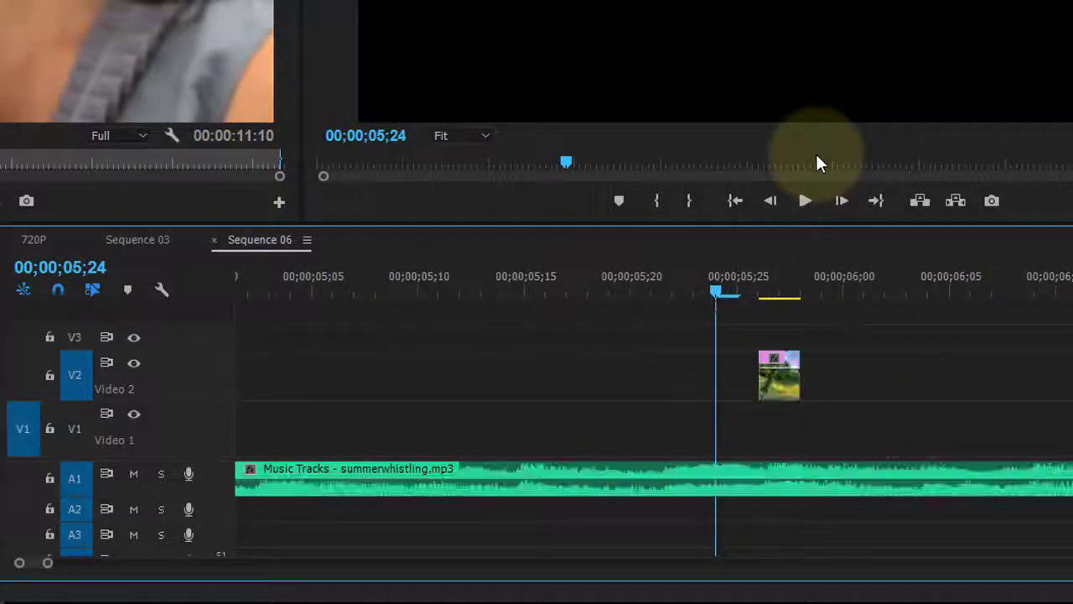
drag(799, 382, 885, 382)
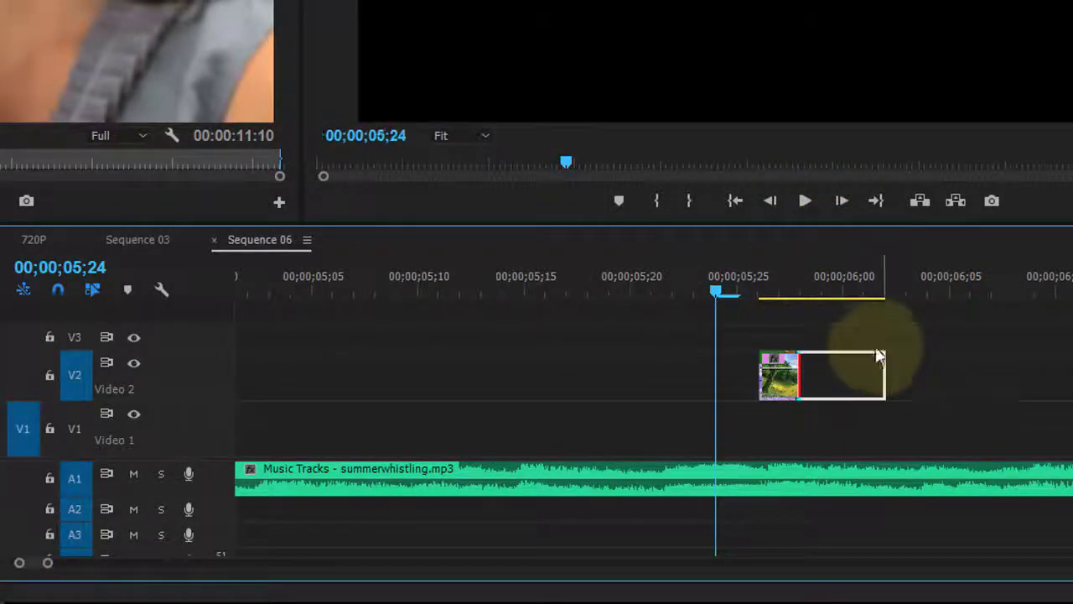
- Set the forest image clip's duration to 00;00;00;01 through Speed/Duration
right_click(801, 384)
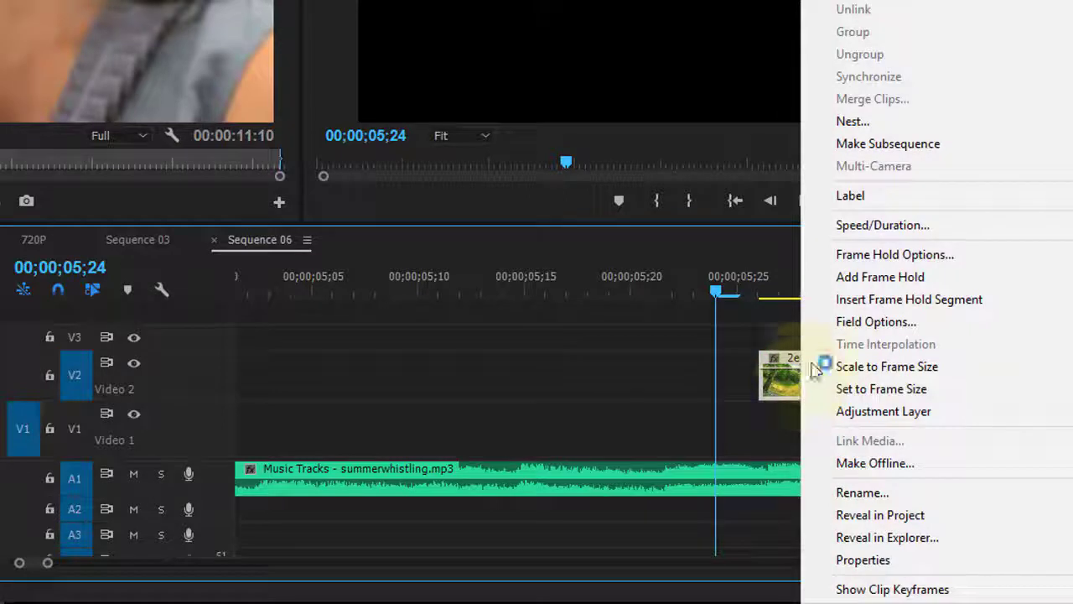
click(945, 225)
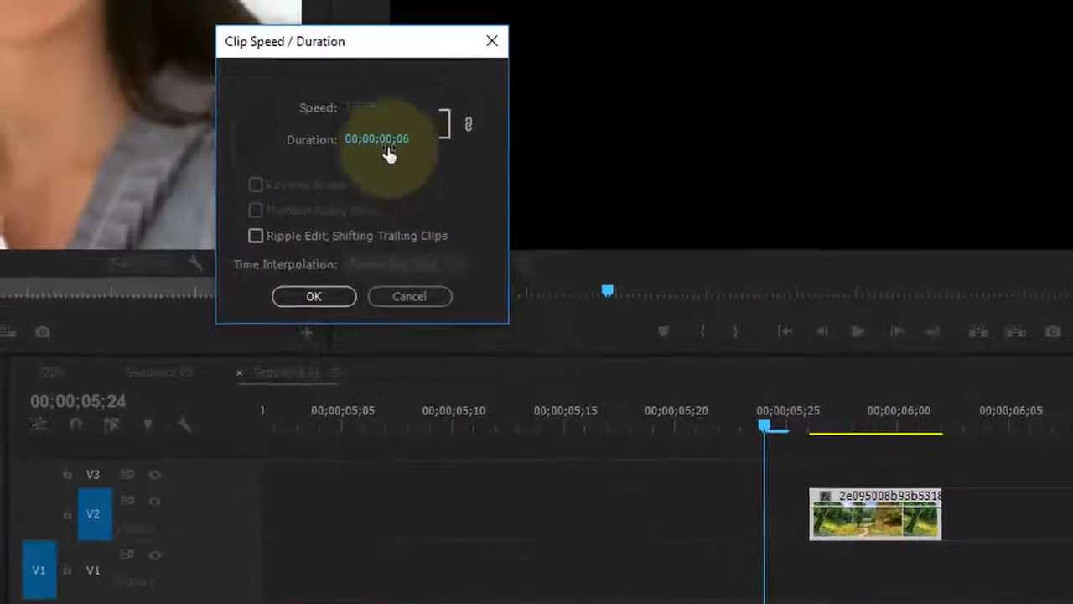
click(383, 20)
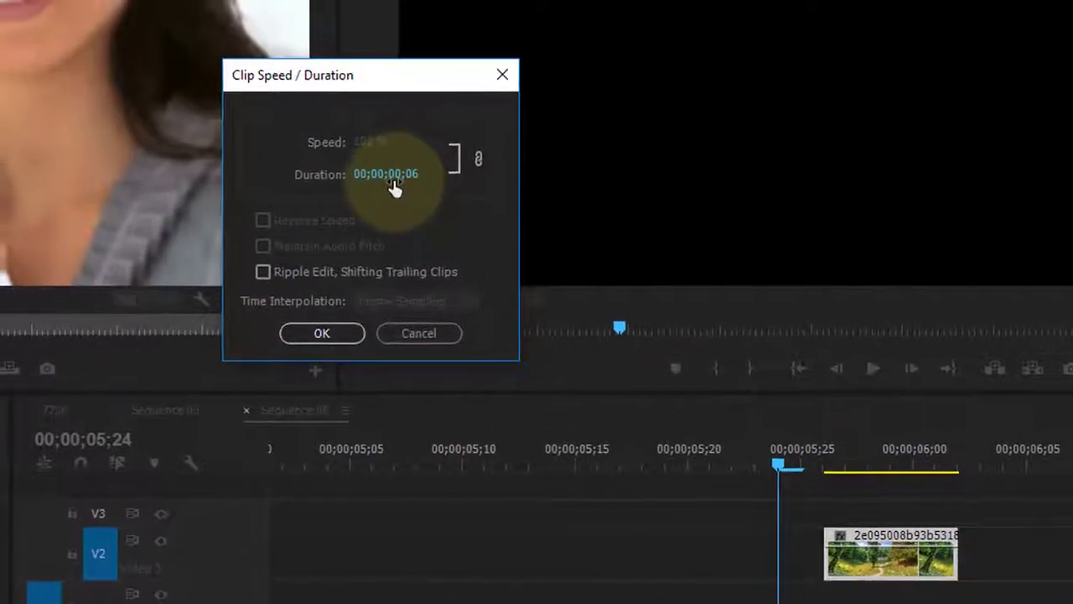
click(427, 177)
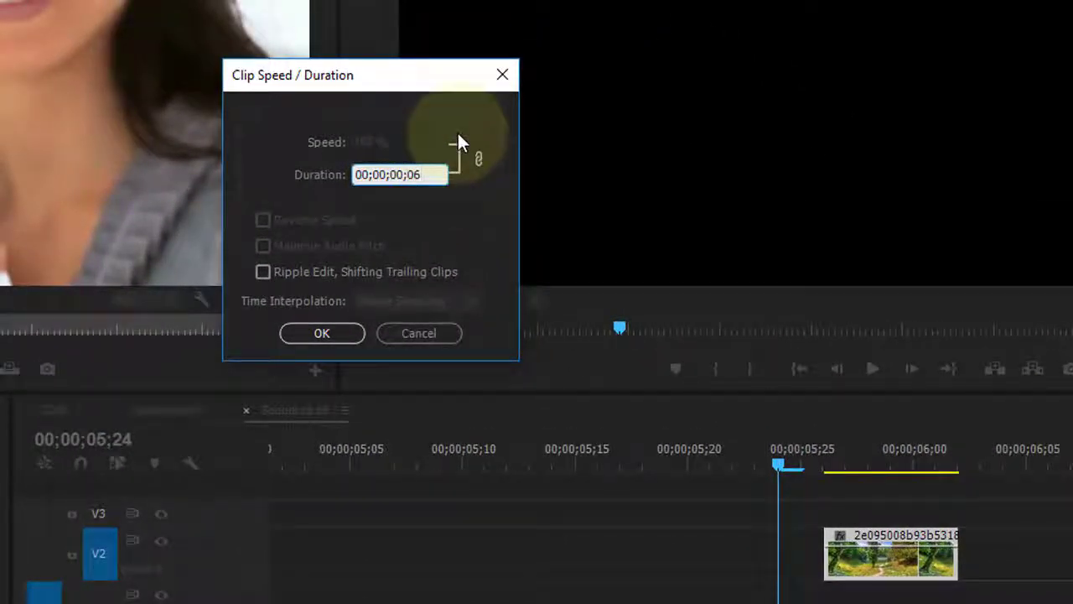
key(BackSpace)
text(1)
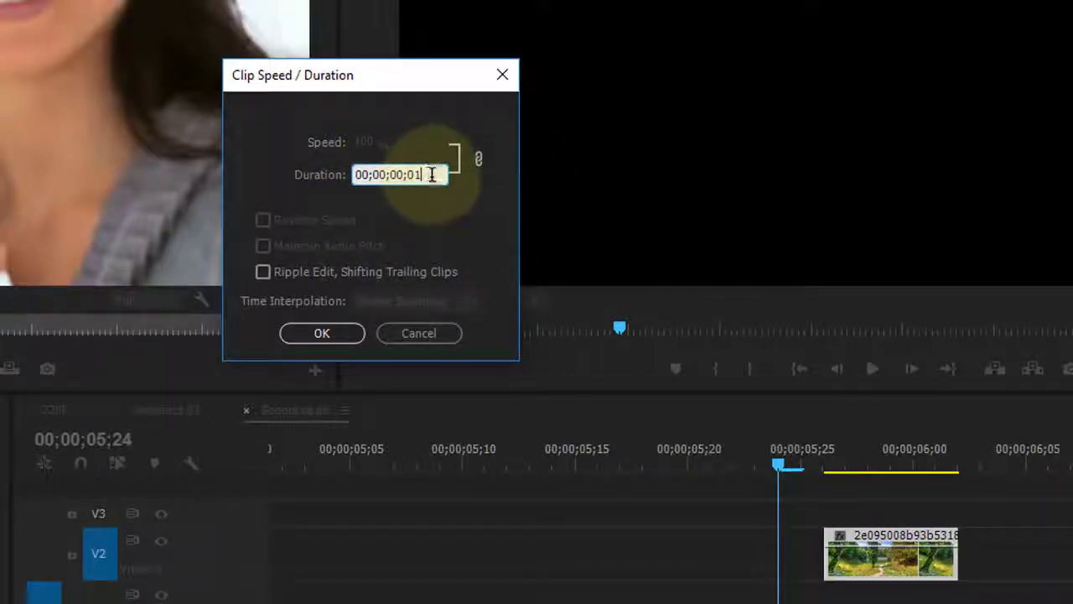
click(351, 331)
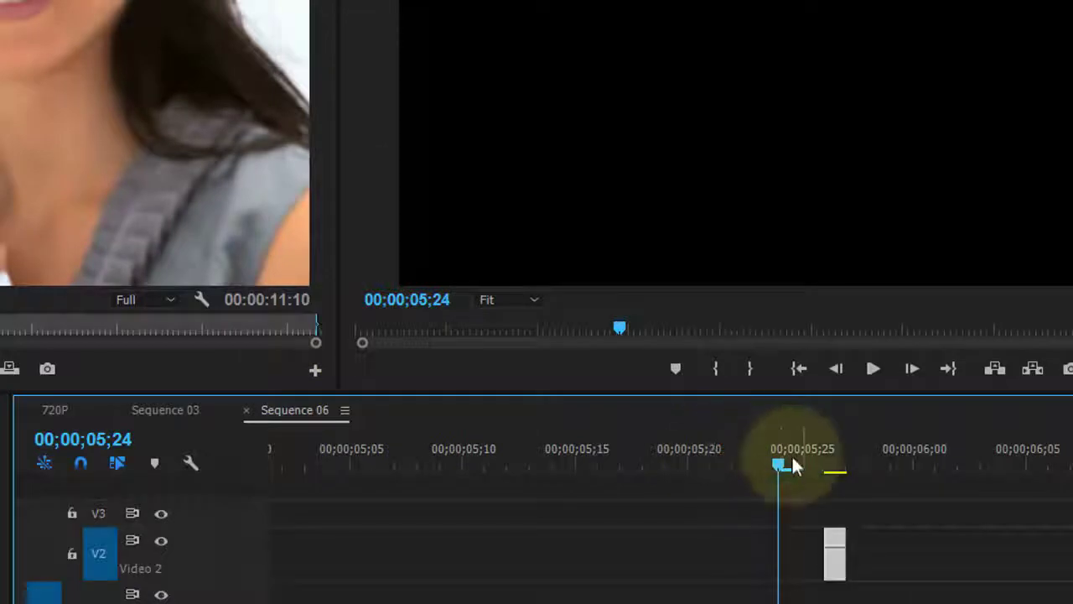
- Preview from 00;00;05;05, then trim one frame off the start of DJI_0017 on V1
drag(782, 474, 351, 466)
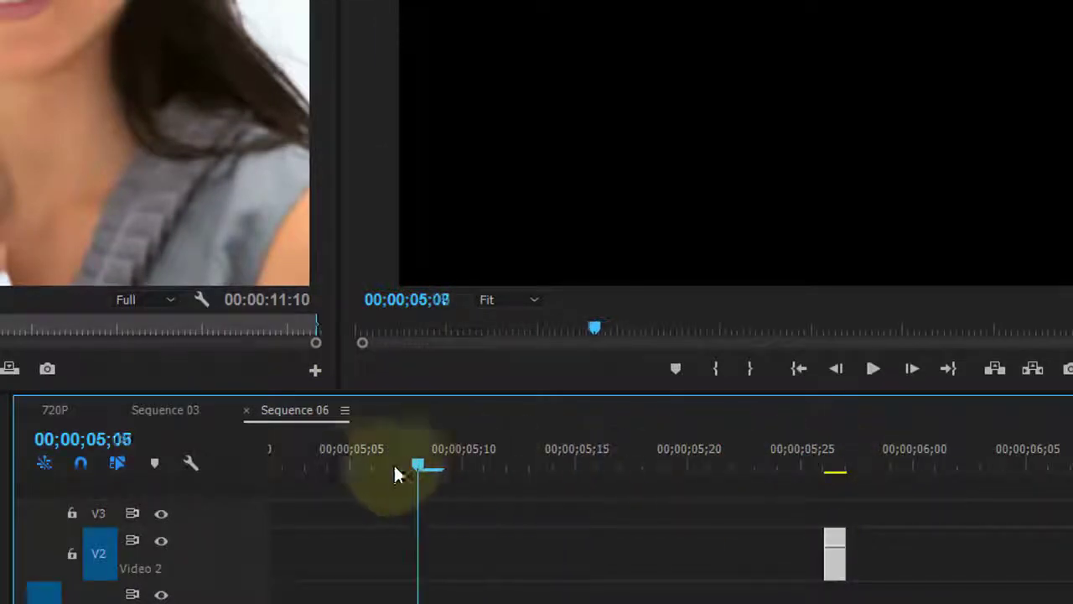
click(863, 353)
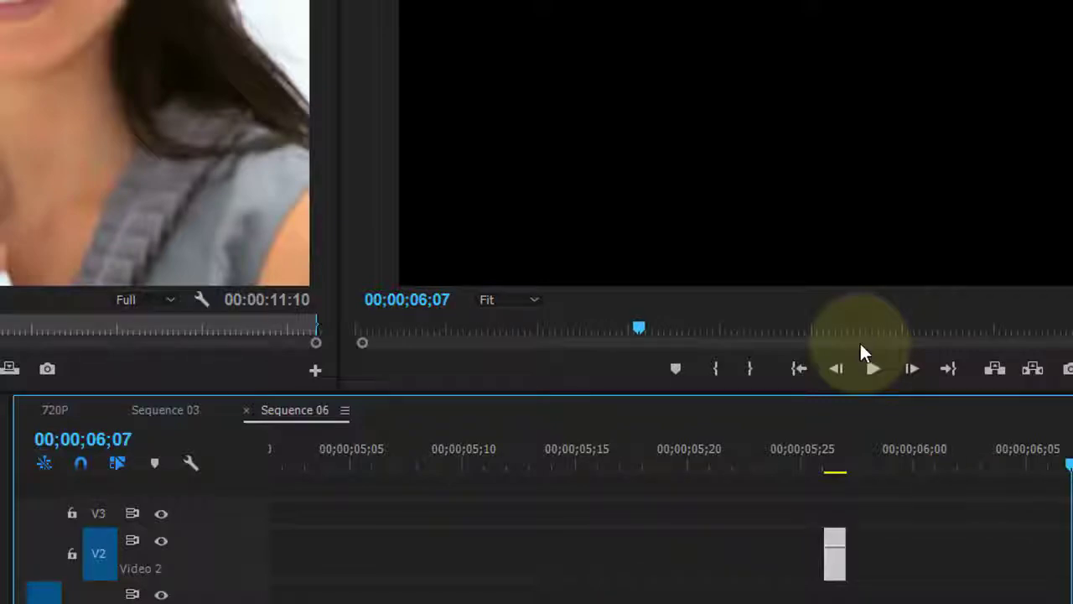
key(minus)
key(minus)
key(minus)
key(minus)
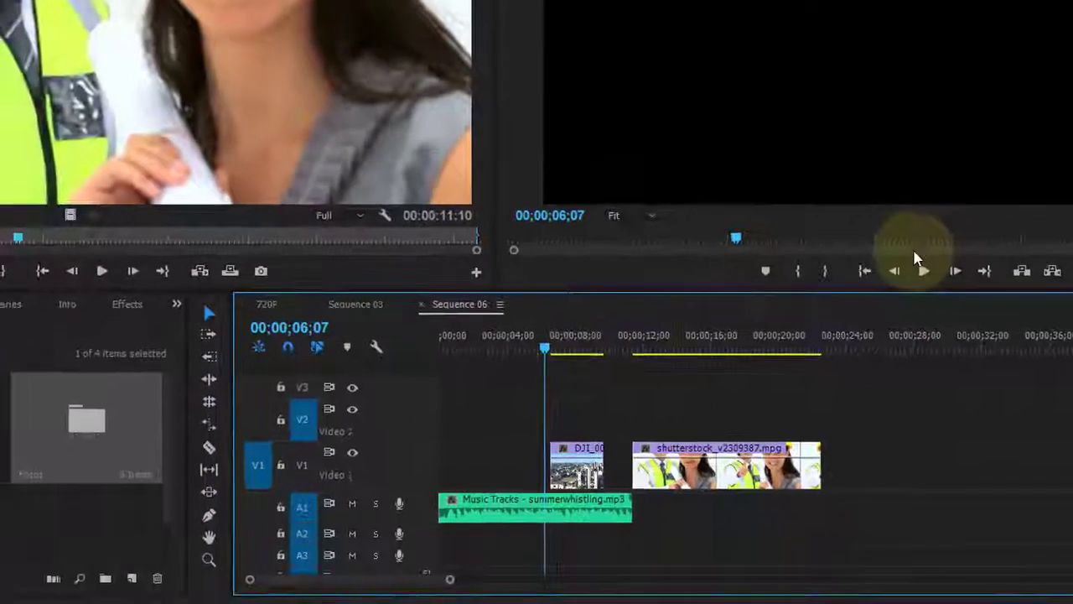
key(equal)
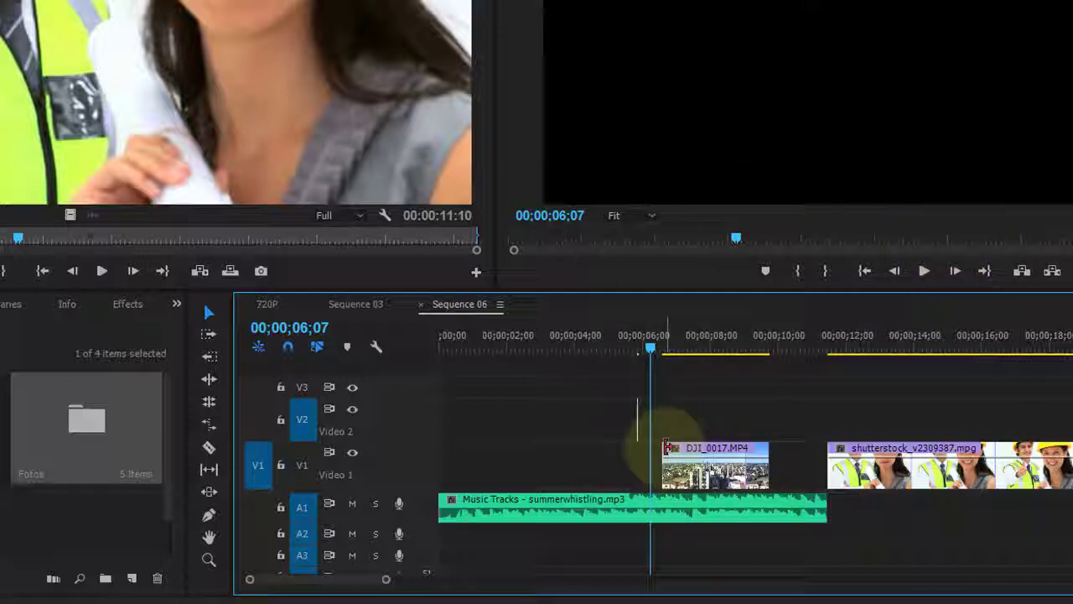
drag(668, 448, 669, 460)
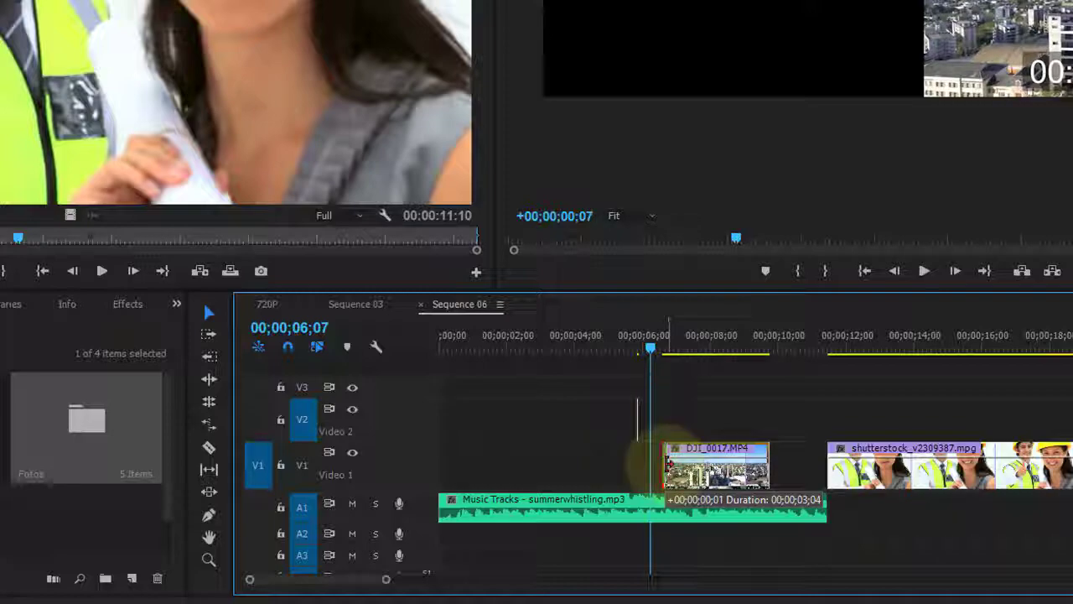
drag(669, 463, 670, 461)
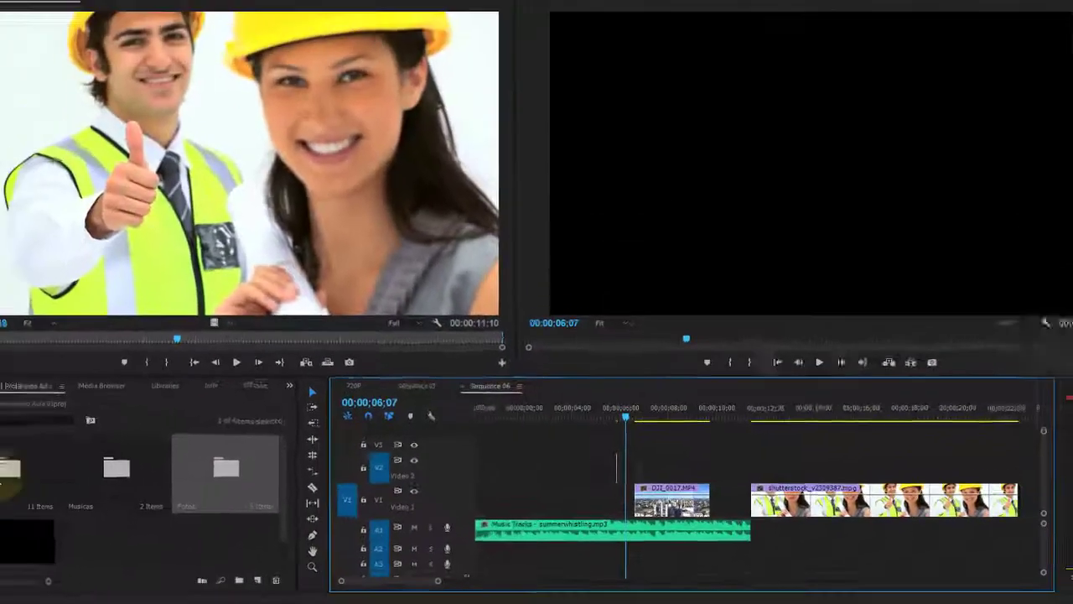
double_click(45, 480)
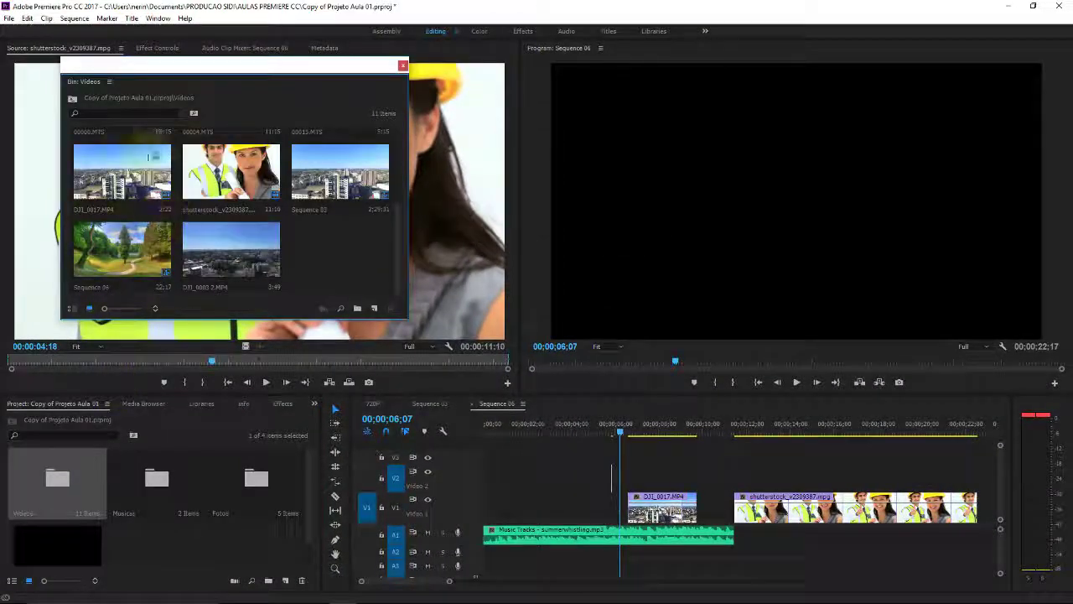
drag(185, 76, 181, 213)
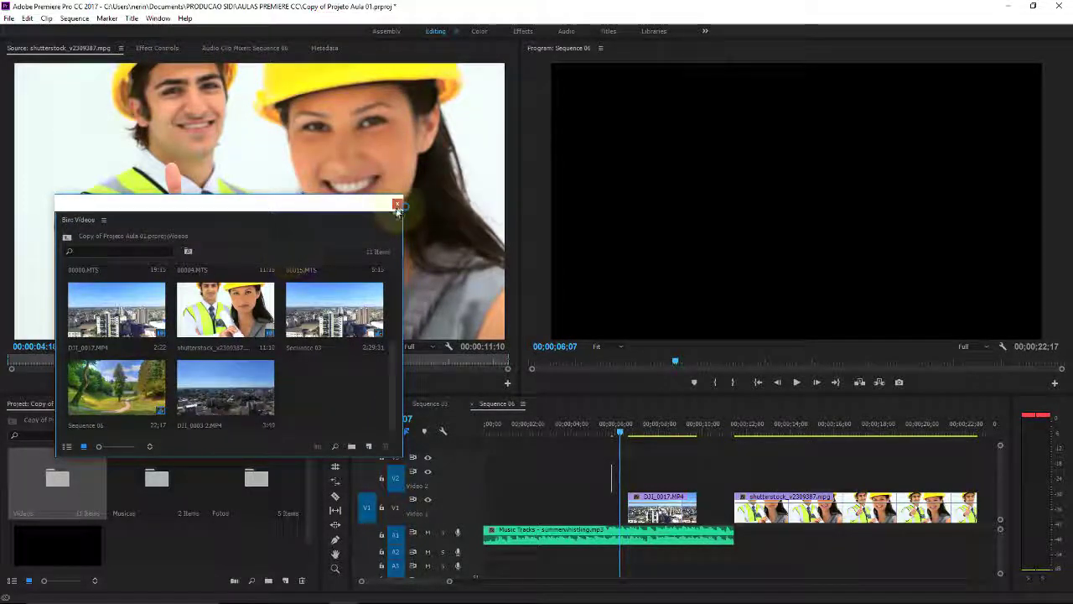
click(397, 205)
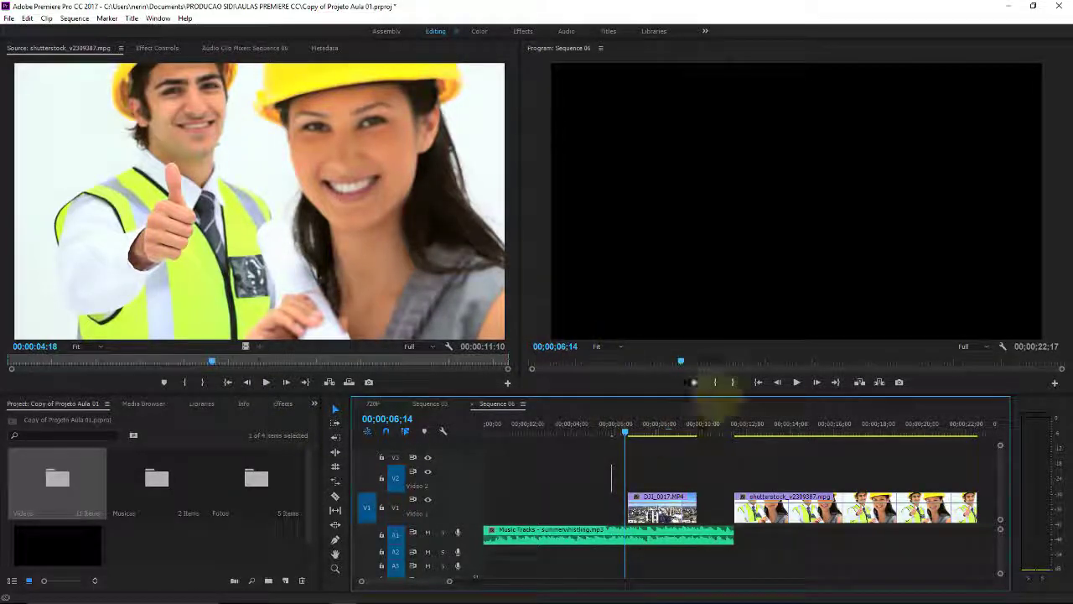
key(=)
key(=)
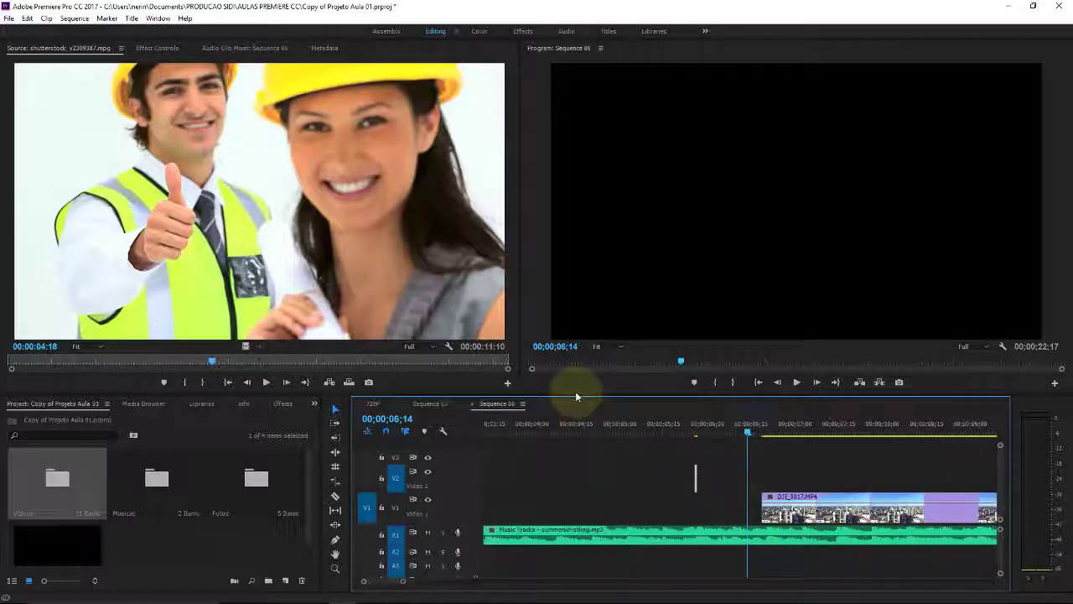
mouse_move(386, 585)
mouse_down()
mouse_move(416, 584)
mouse_move(389, 583)
mouse_up()
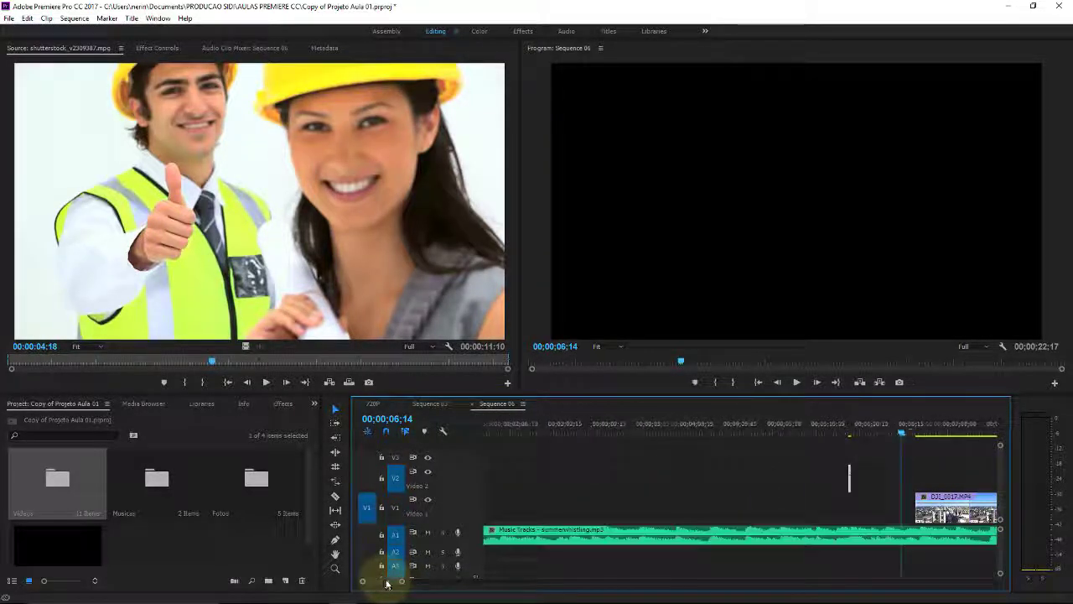
key(space)
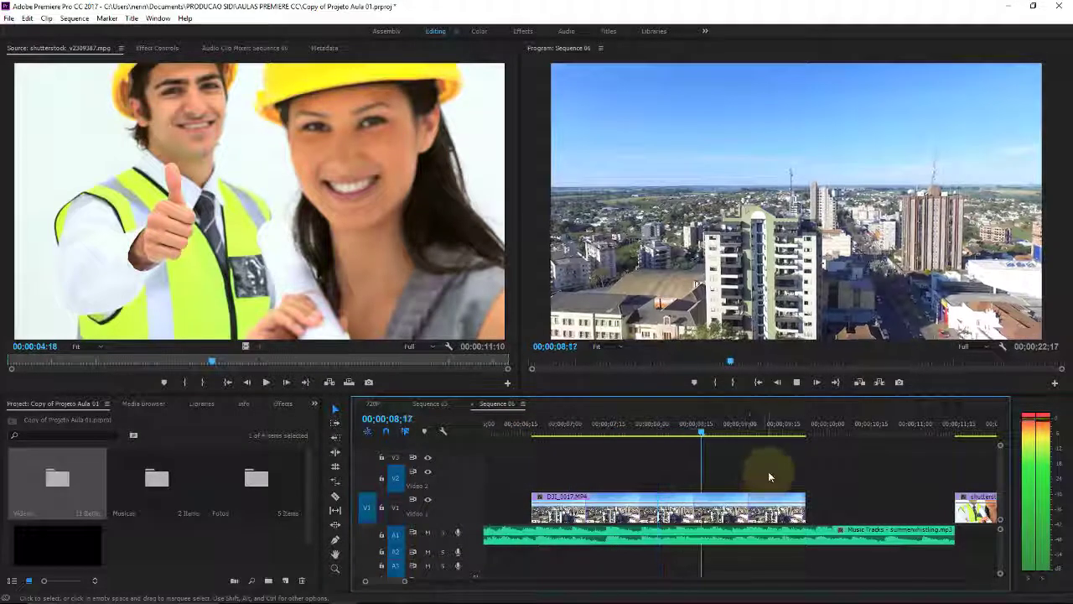
drag(816, 440, 751, 433)
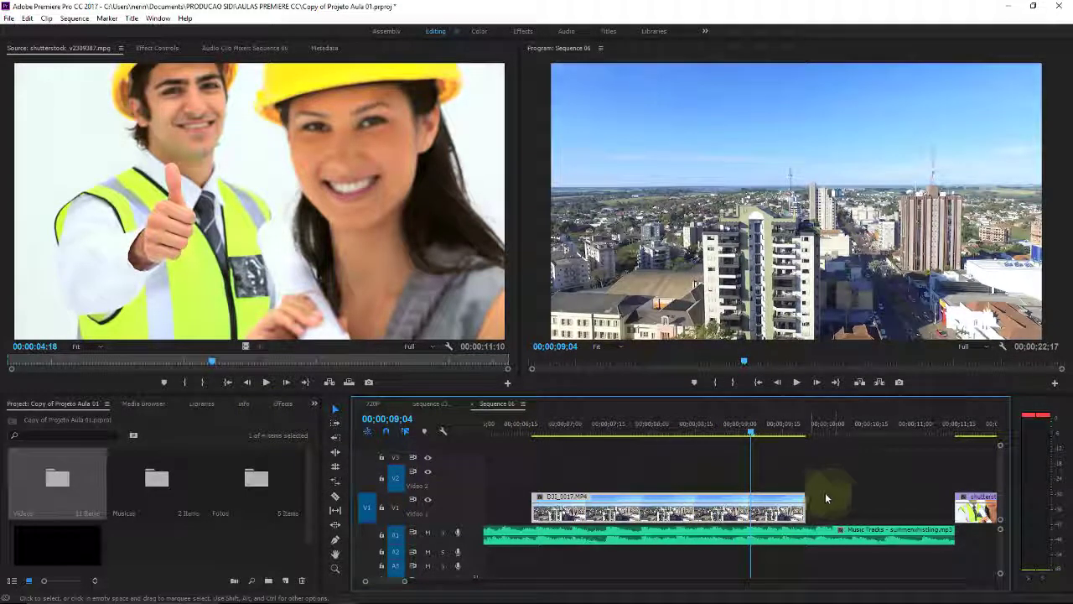
- Trim DJI_0017's end on V1 back to the playhead at 00;00;09;04
drag(801, 496, 751, 503)
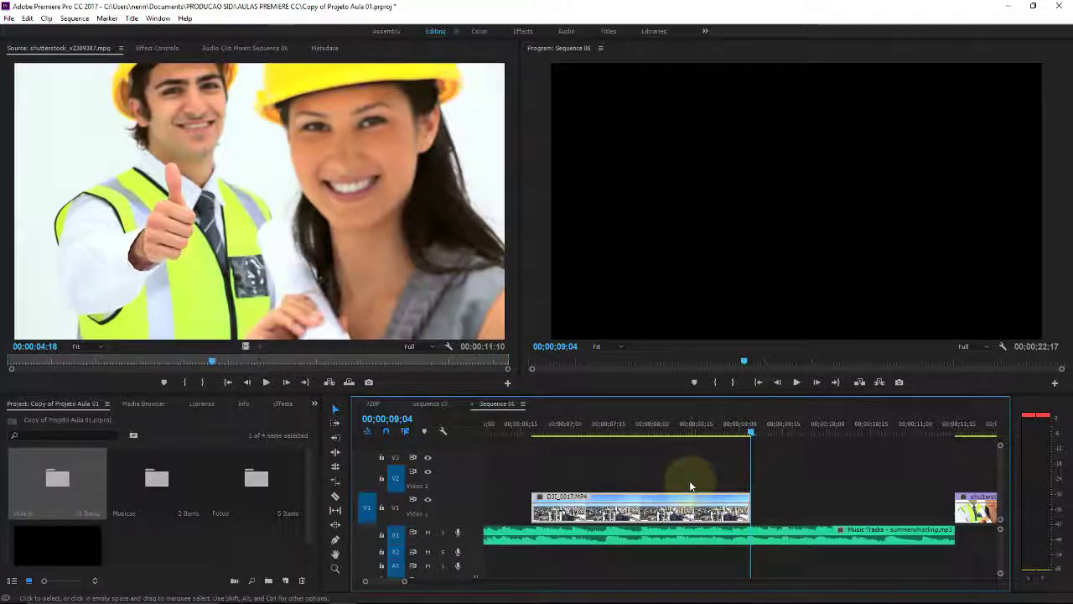
key(minus)
key(minus)
key(minus)
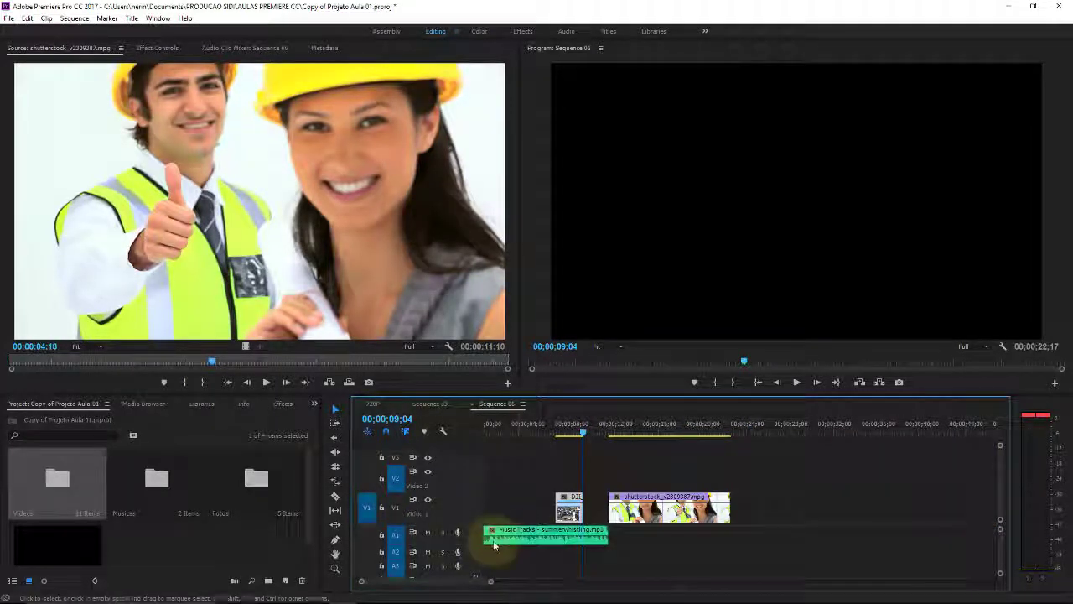
key(equal)
key(equal)
key(equal)
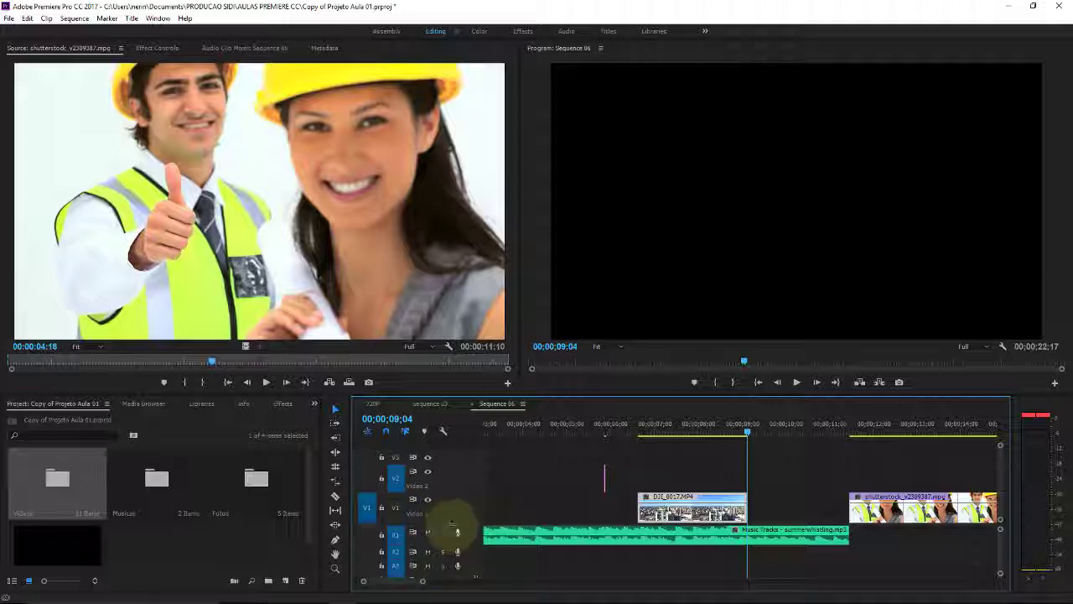
- Enlarge the A1 track, switch the music clip's waveform off and on, and play from the start
scroll(449, 503, down, 2)
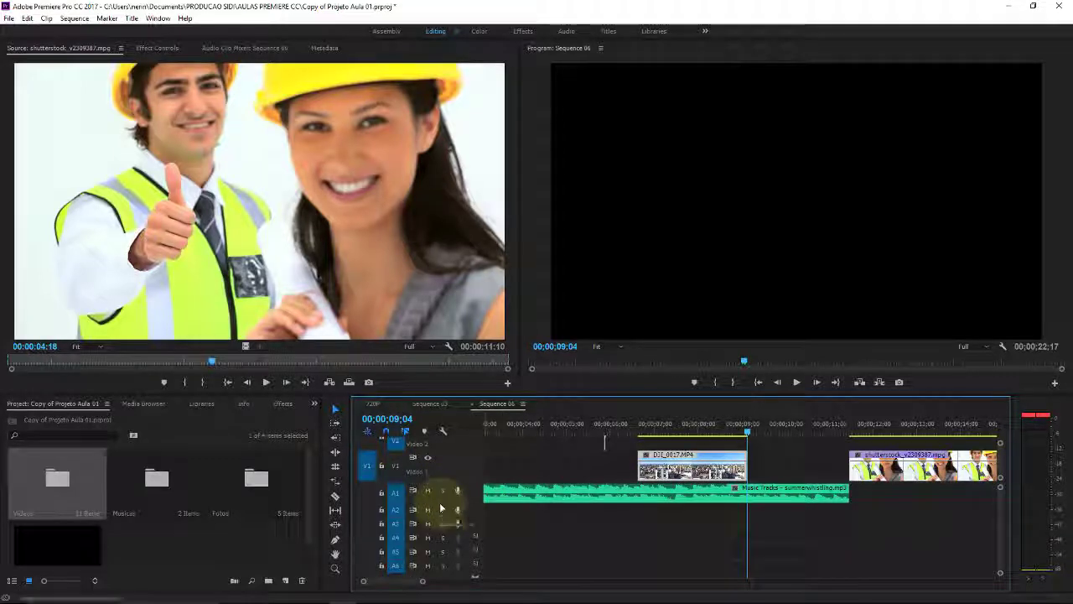
drag(440, 501, 437, 525)
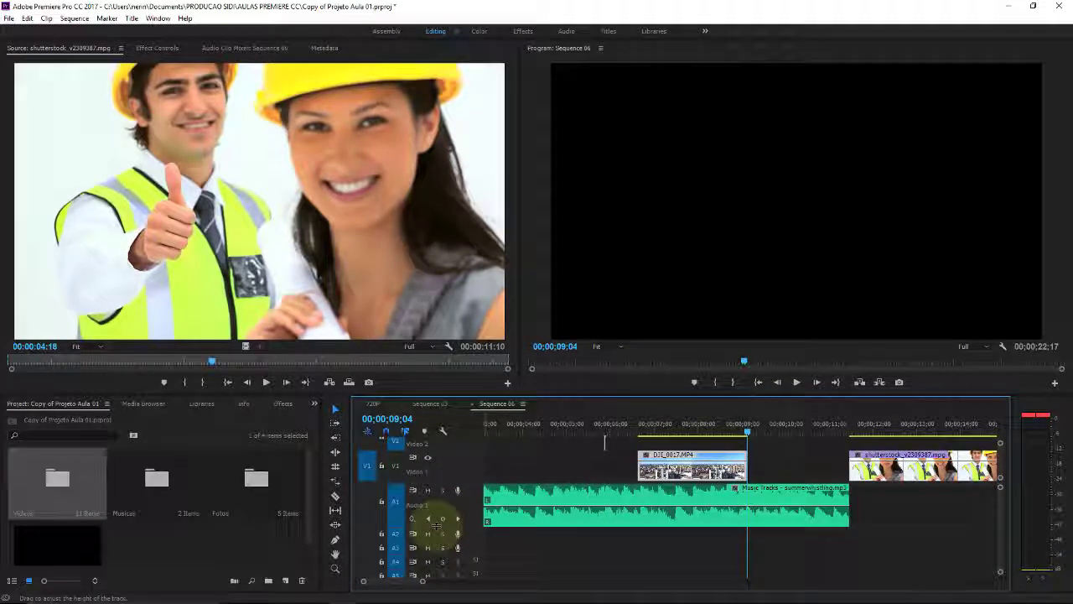
click(503, 488)
click(444, 431)
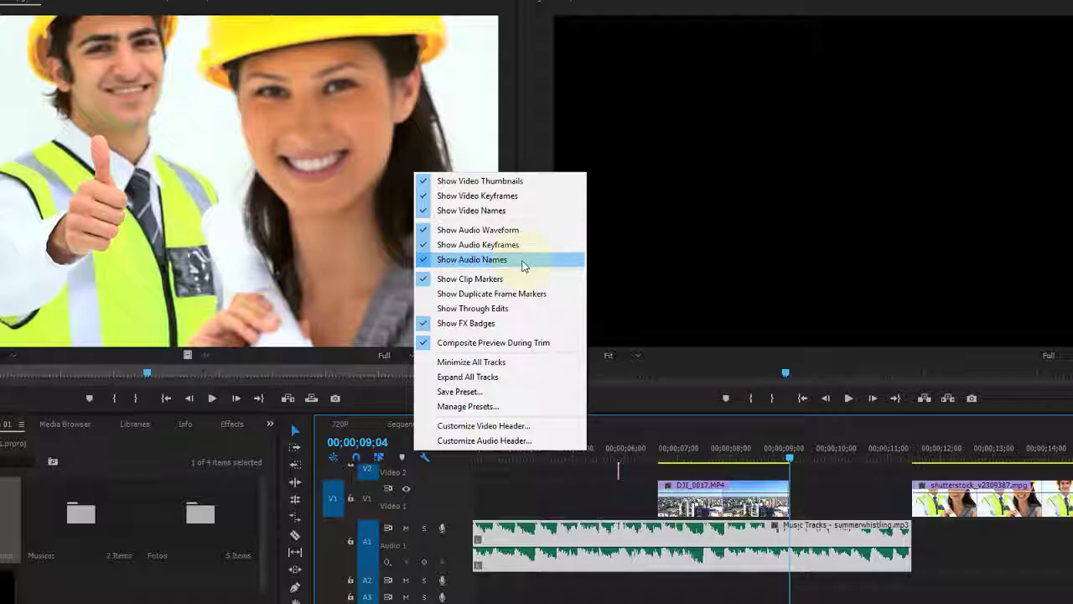
click(509, 231)
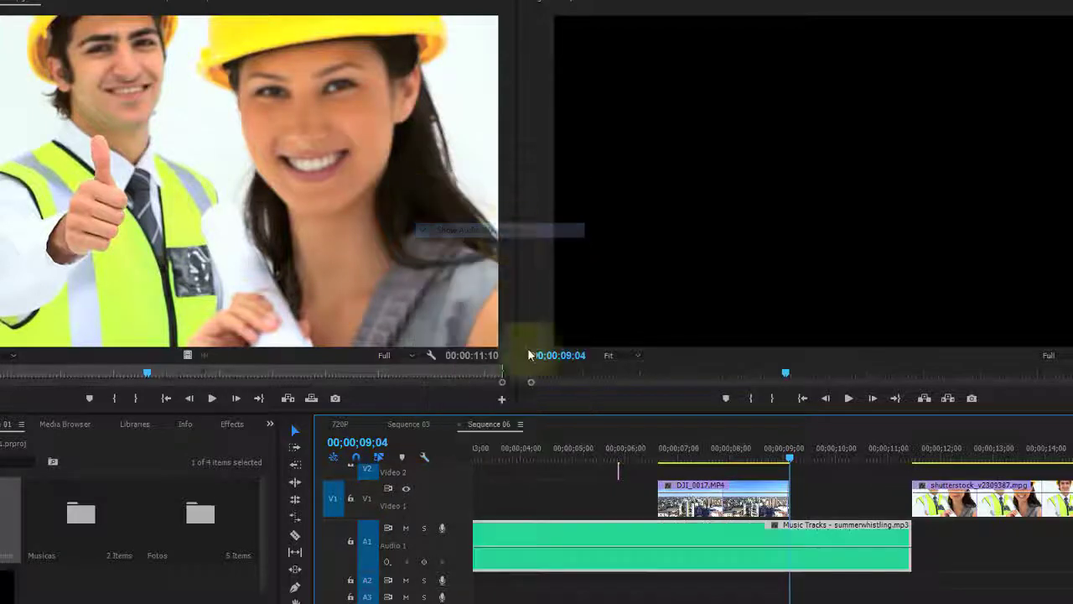
click(426, 461)
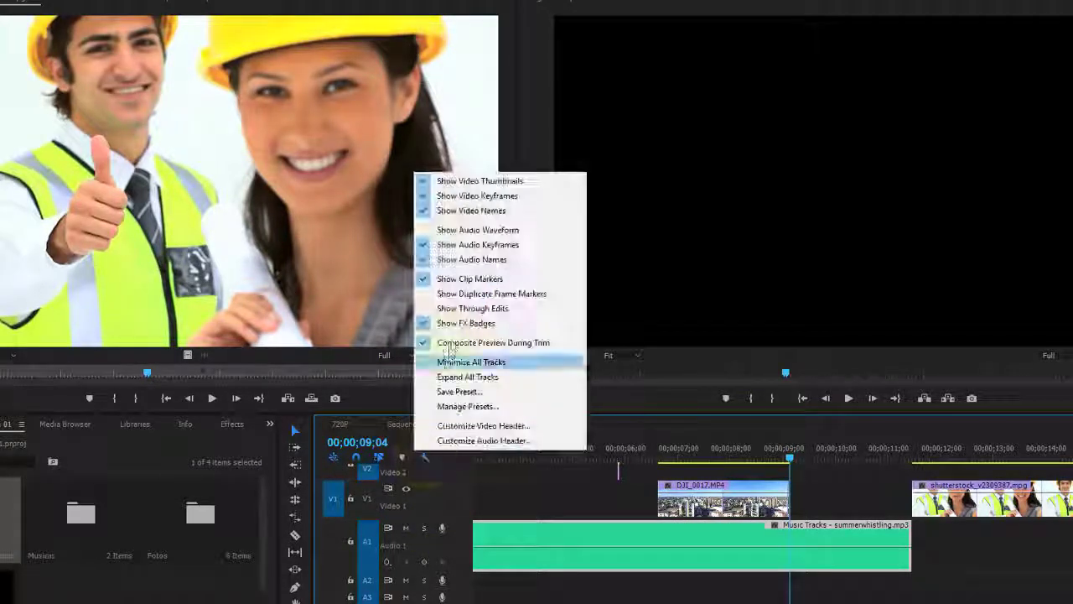
click(503, 229)
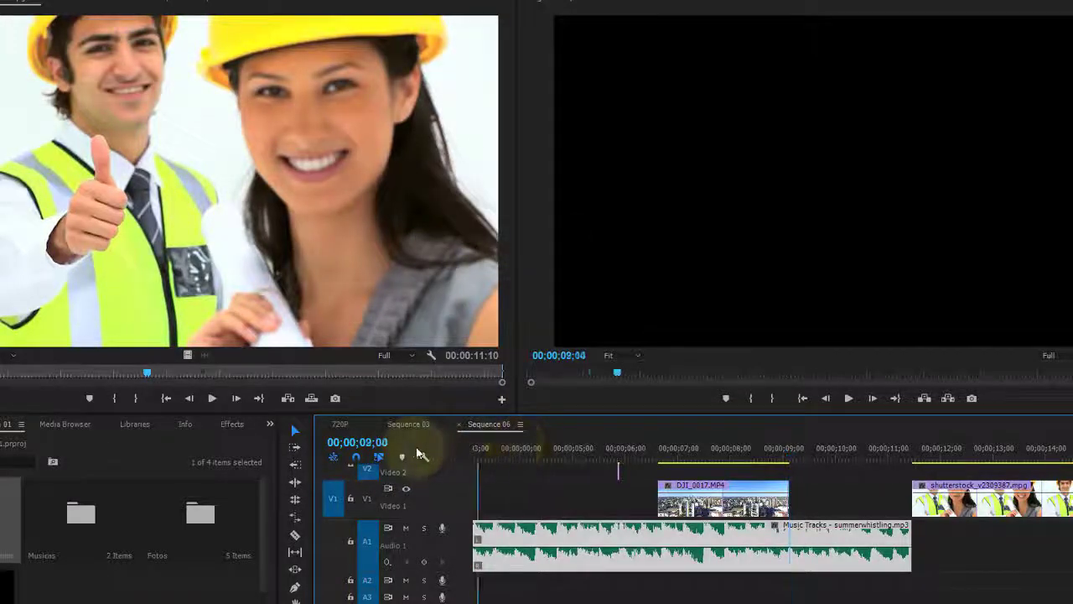
key(Home)
key(space)
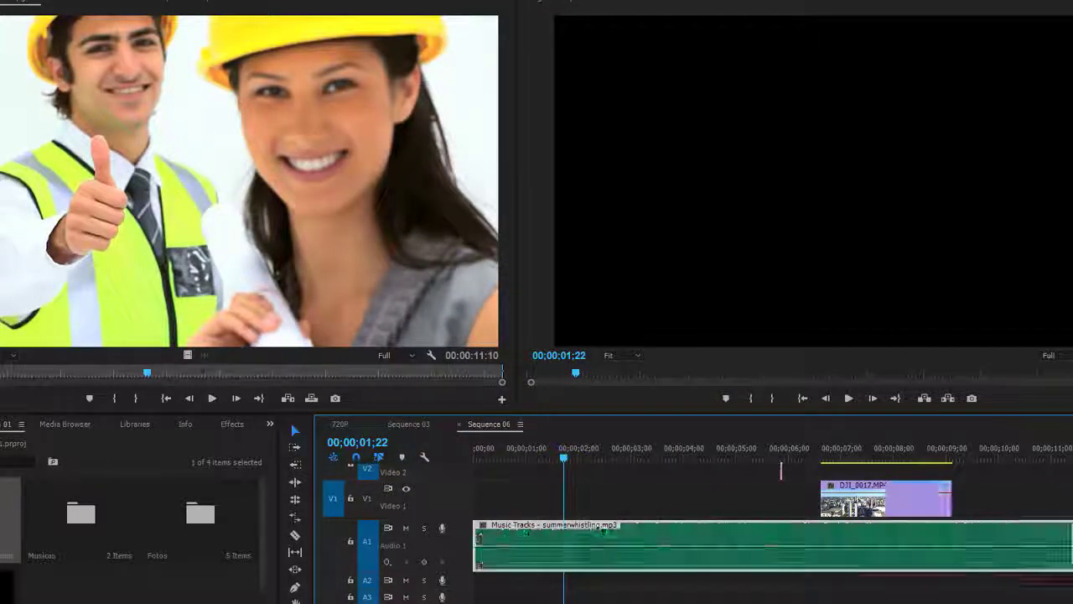
- Play from the start and shift the music clip later along A1, then slightly back
key(Home)
key(space)
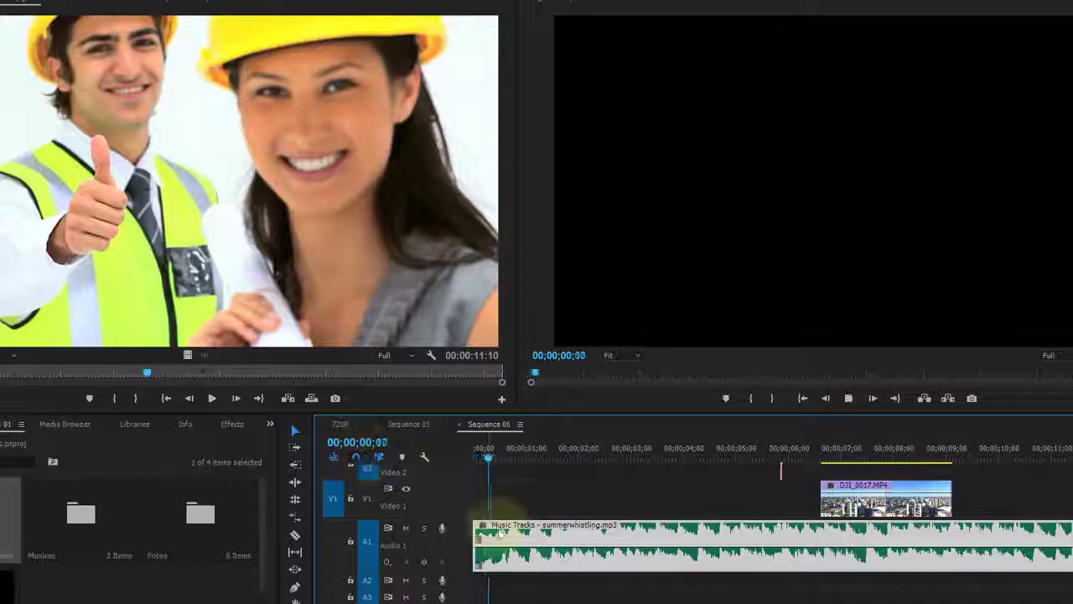
drag(520, 543, 652, 544)
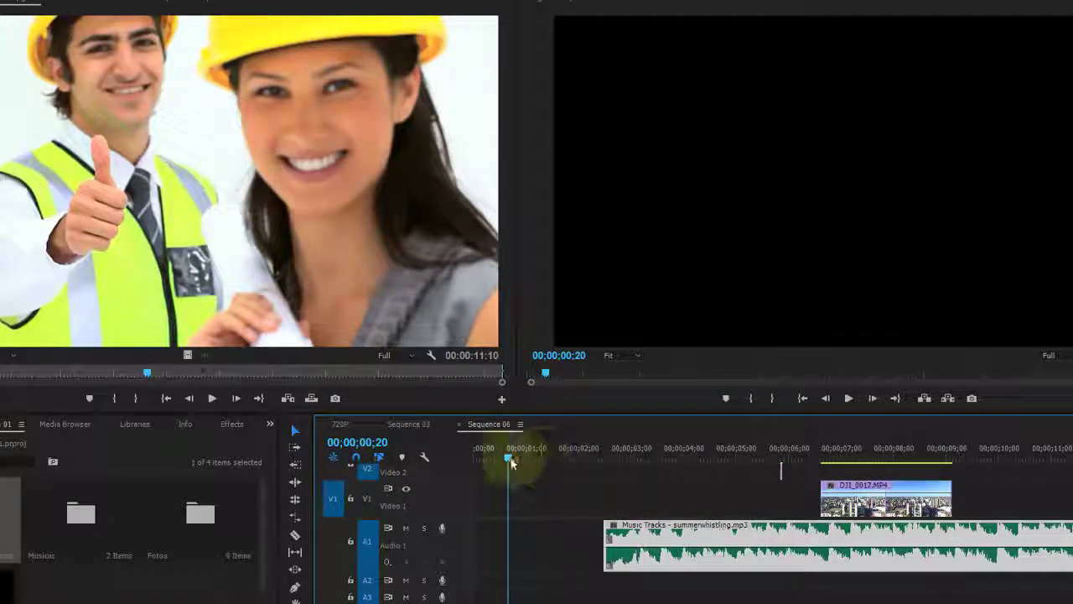
key(Home)
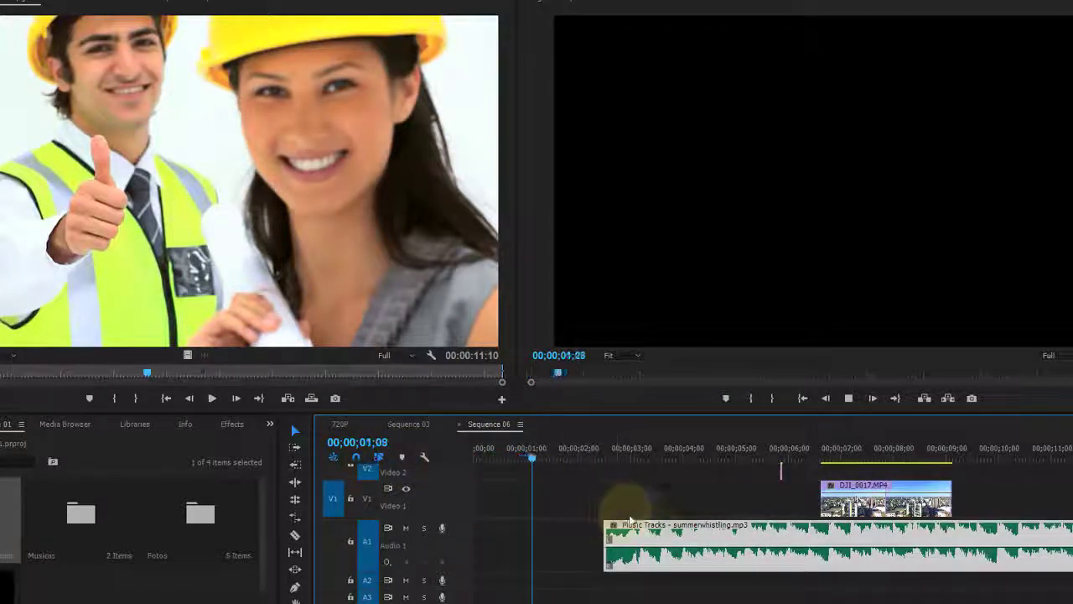
drag(666, 542, 625, 541)
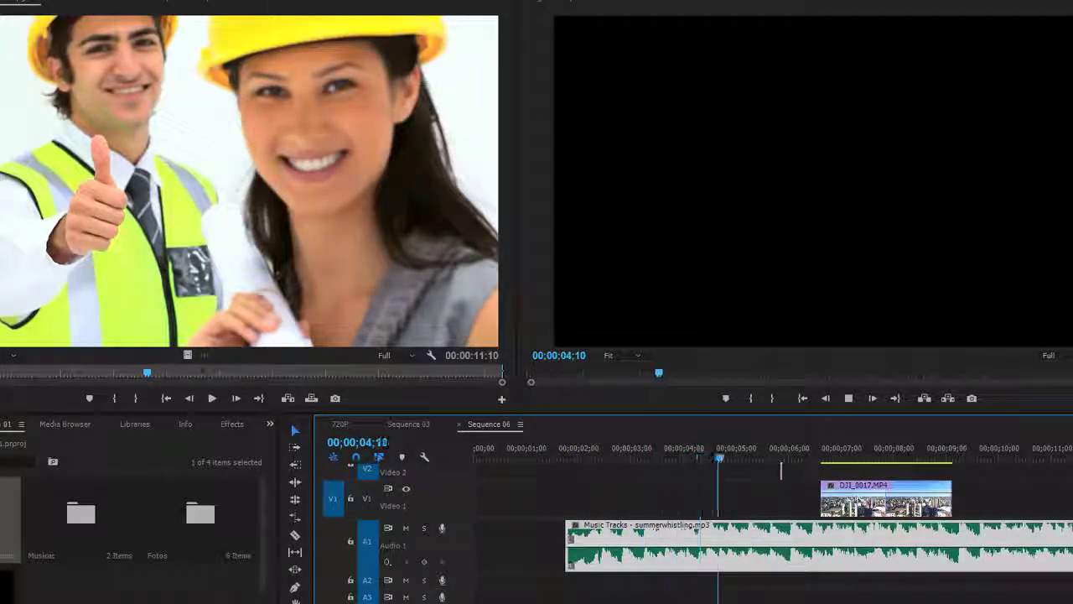
scroll(781, 470, down, 3)
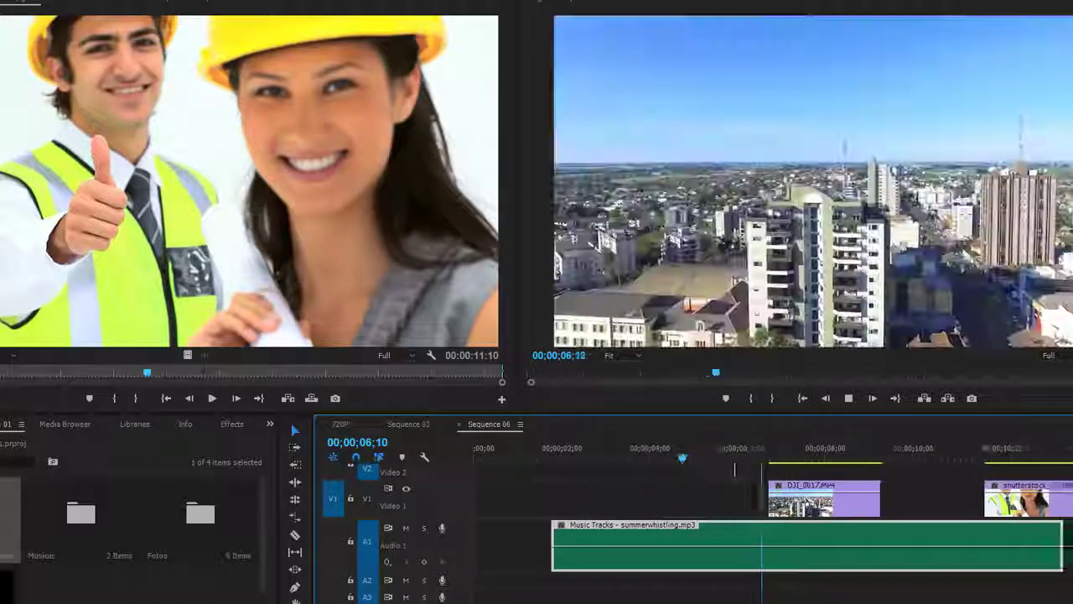
scroll(780, 503, down, 1)
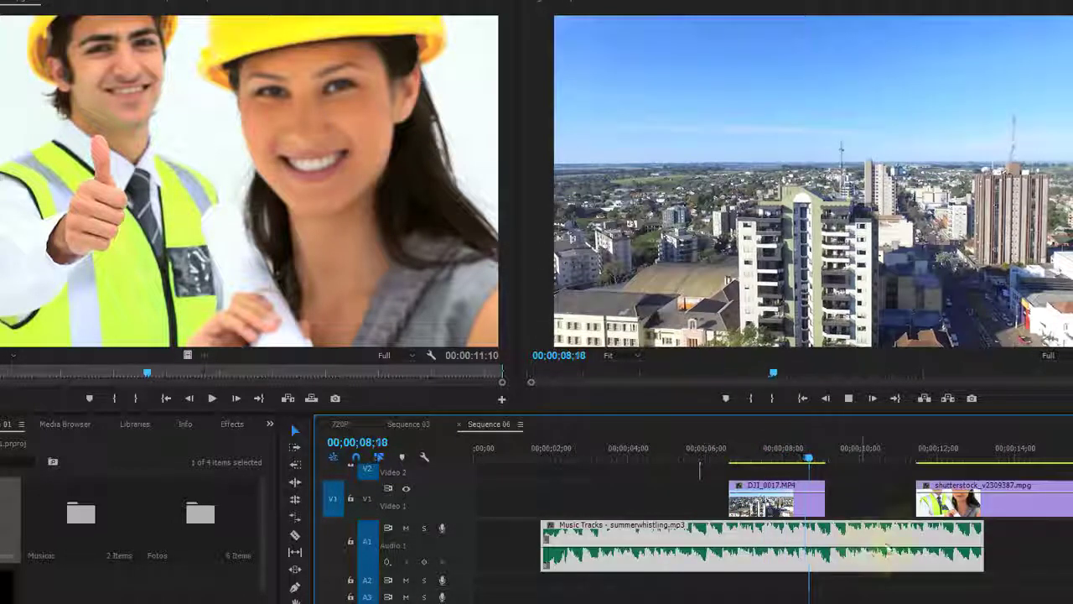
- Trim the music's end to 00;00;09;02 and reposition its start and body along A1
key(space)
drag(983, 528, 826, 545)
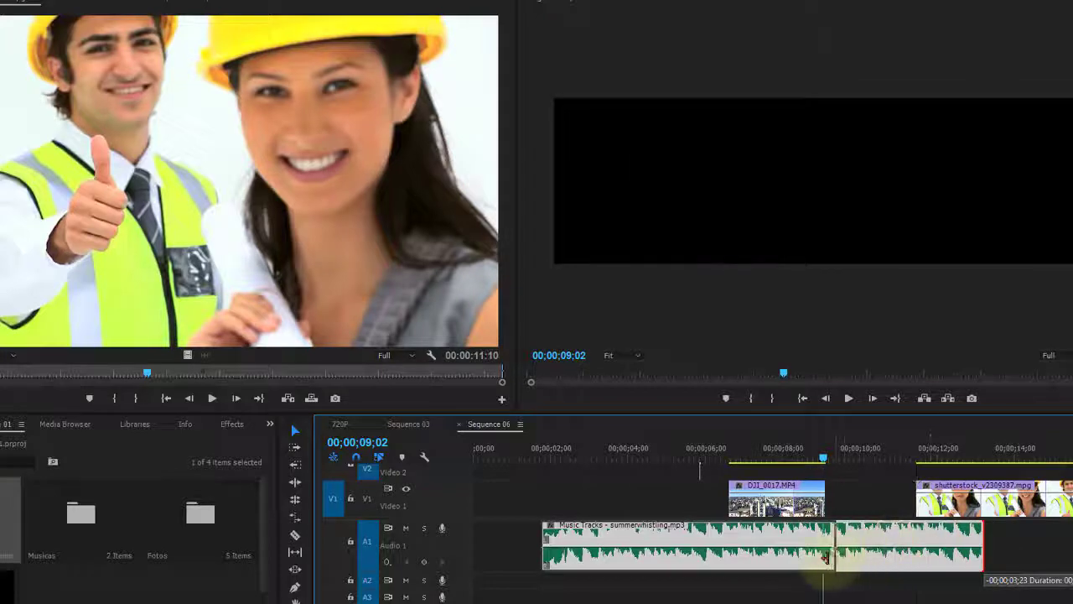
scroll(826, 547, down, 1)
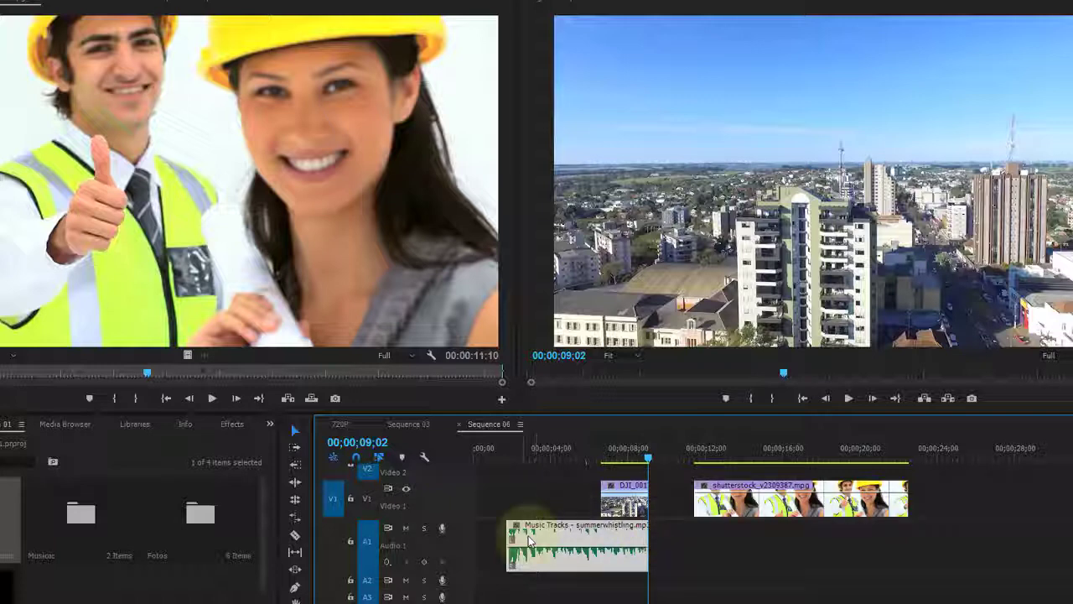
mouse_move(496, 531)
mouse_down()
mouse_move(675, 549)
mouse_move(786, 543)
mouse_move(482, 533)
mouse_up()
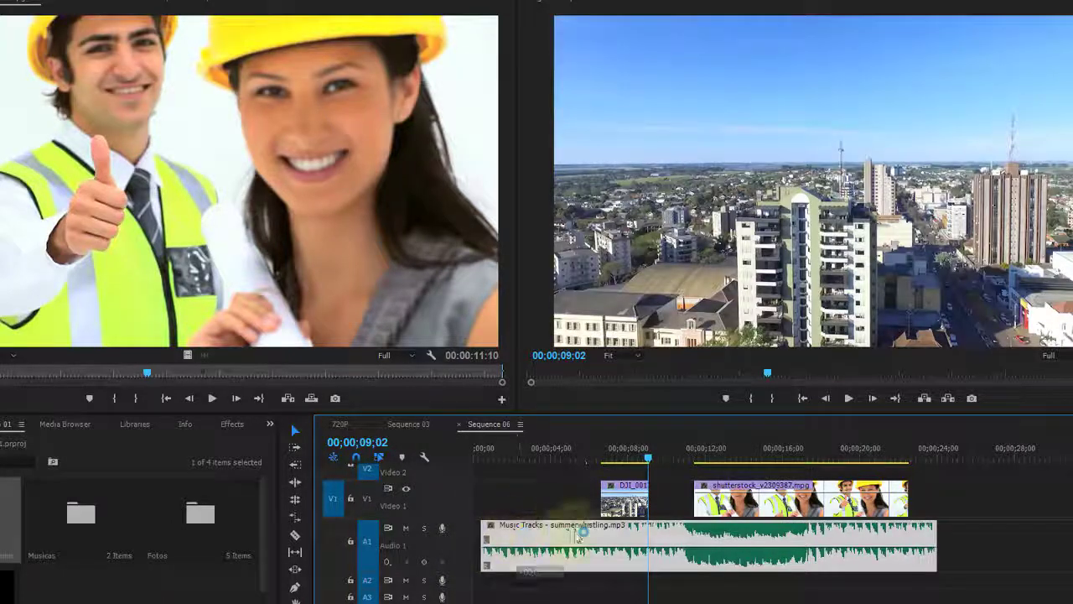
mouse_move(581, 531)
mouse_down()
mouse_move(765, 543)
mouse_move(476, 537)
mouse_up()
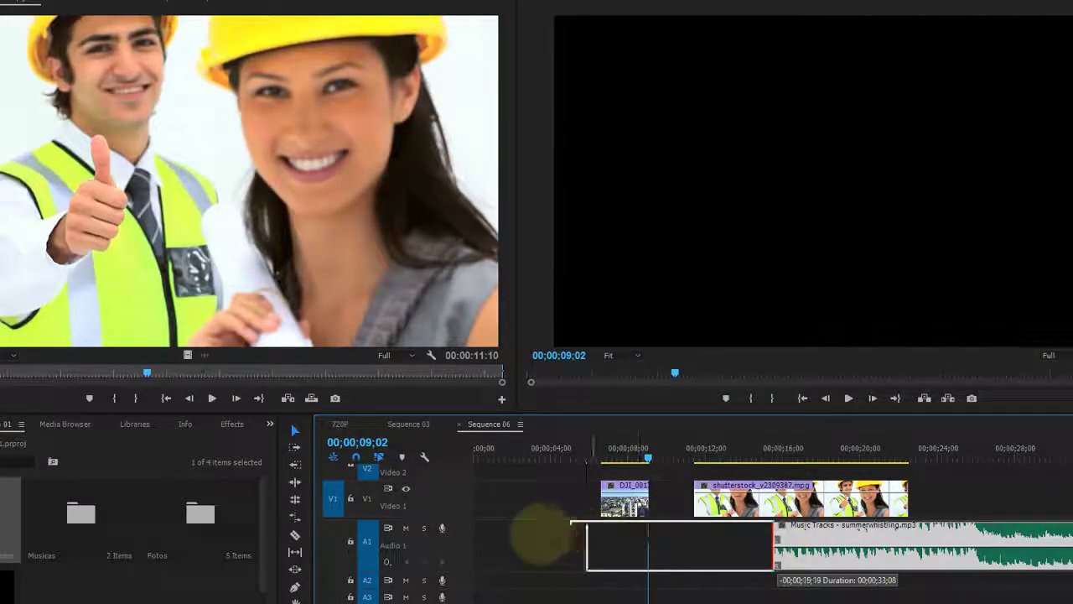
mouse_move(872, 530)
mouse_down()
mouse_move(919, 537)
mouse_move(476, 541)
mouse_move(925, 533)
mouse_move(575, 536)
mouse_up()
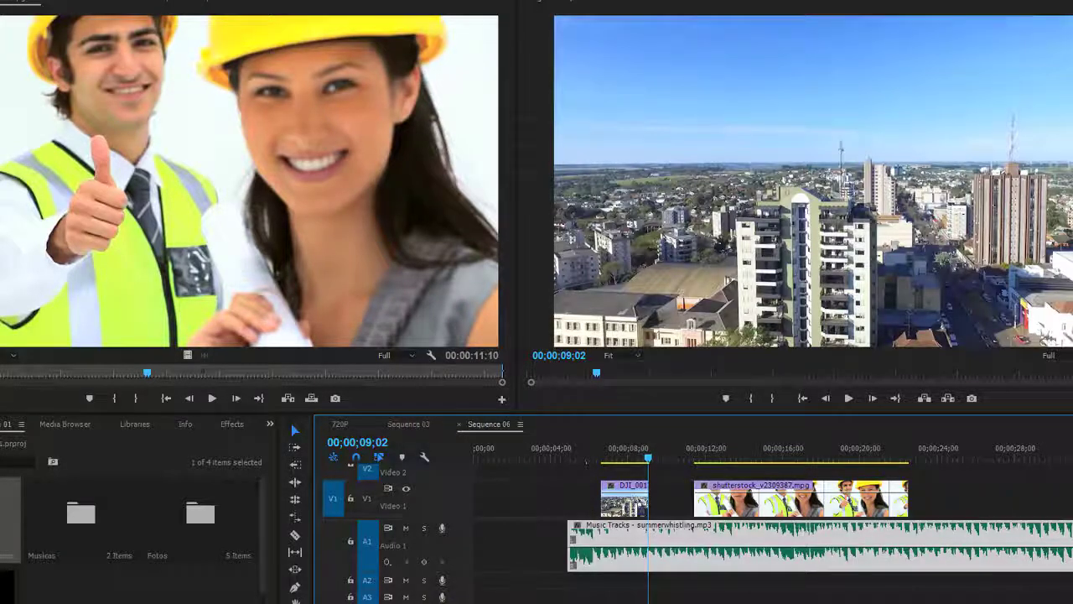
key(minus)
key(minus)
key(minus)
key(minus)
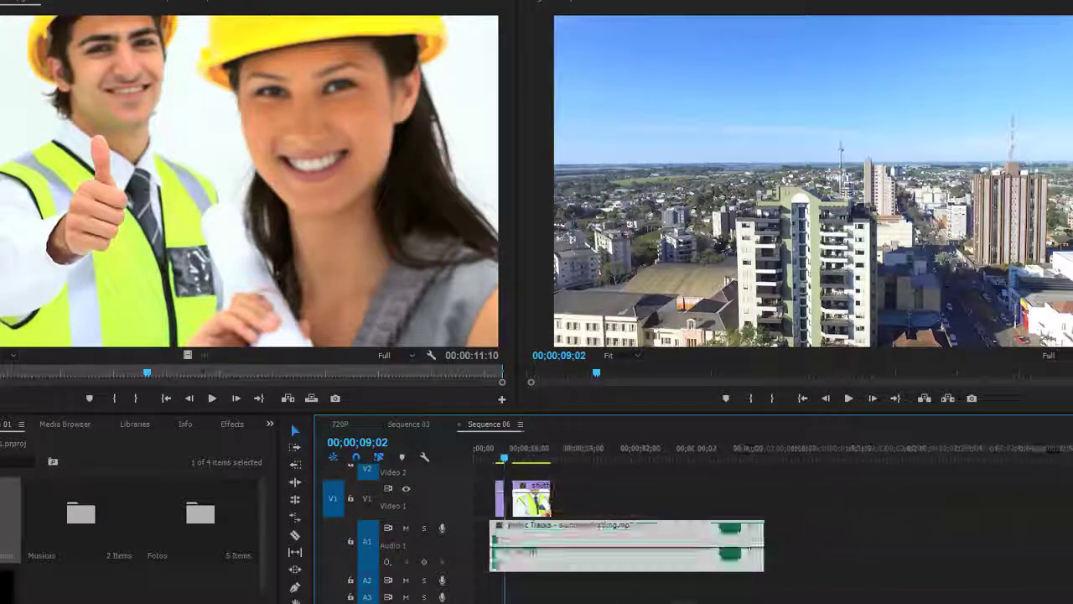
- Move the music back toward the sequence start, shorten its end, and preview from about 06;00
mouse_move(536, 537)
mouse_down()
mouse_move(895, 535)
mouse_move(703, 529)
mouse_up()
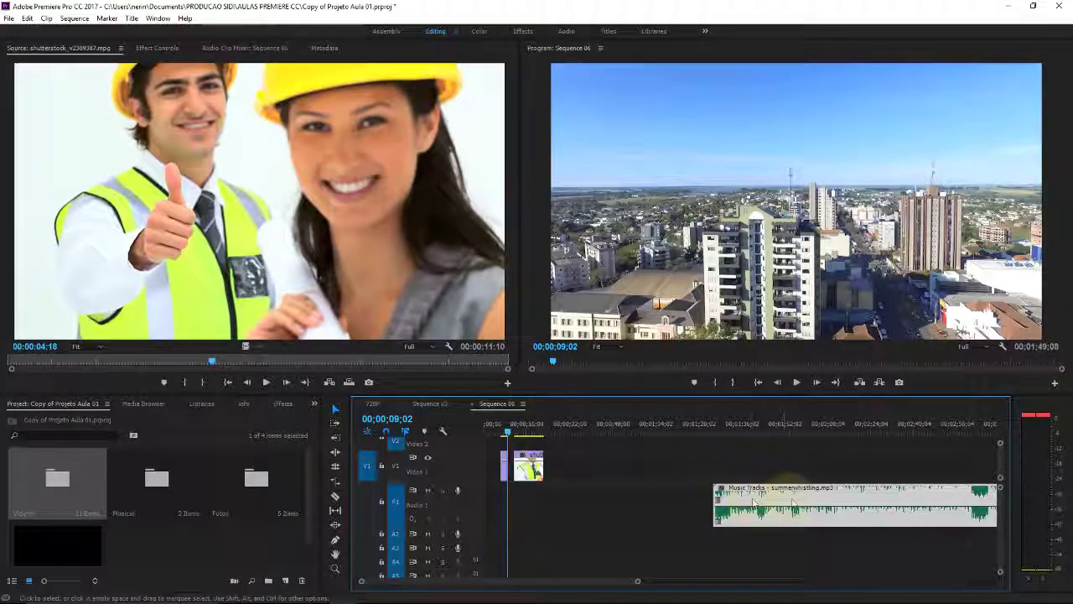
drag(810, 502, 609, 496)
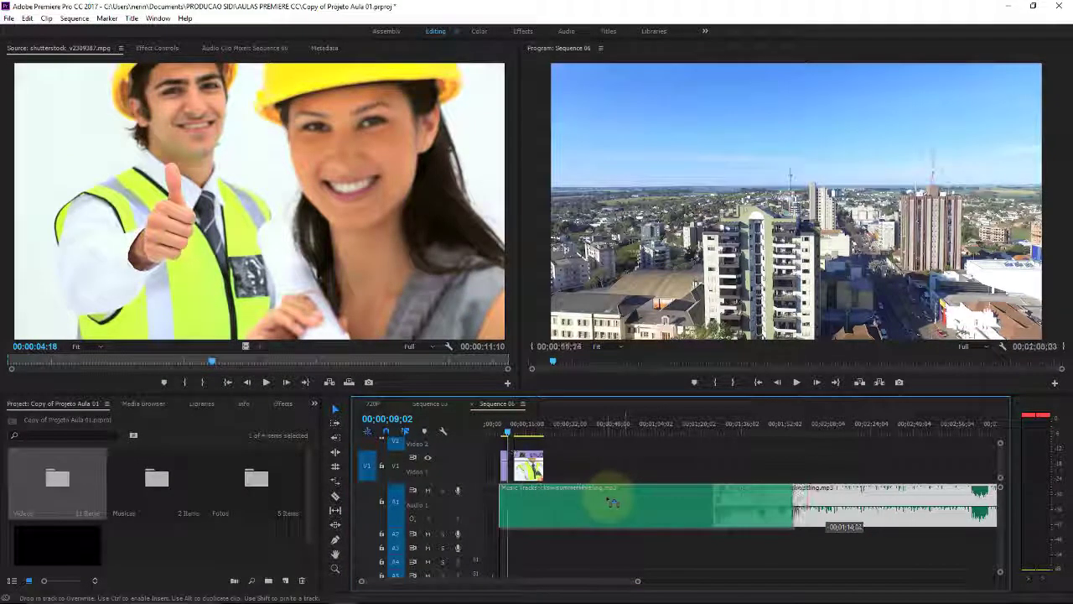
drag(788, 493, 544, 493)
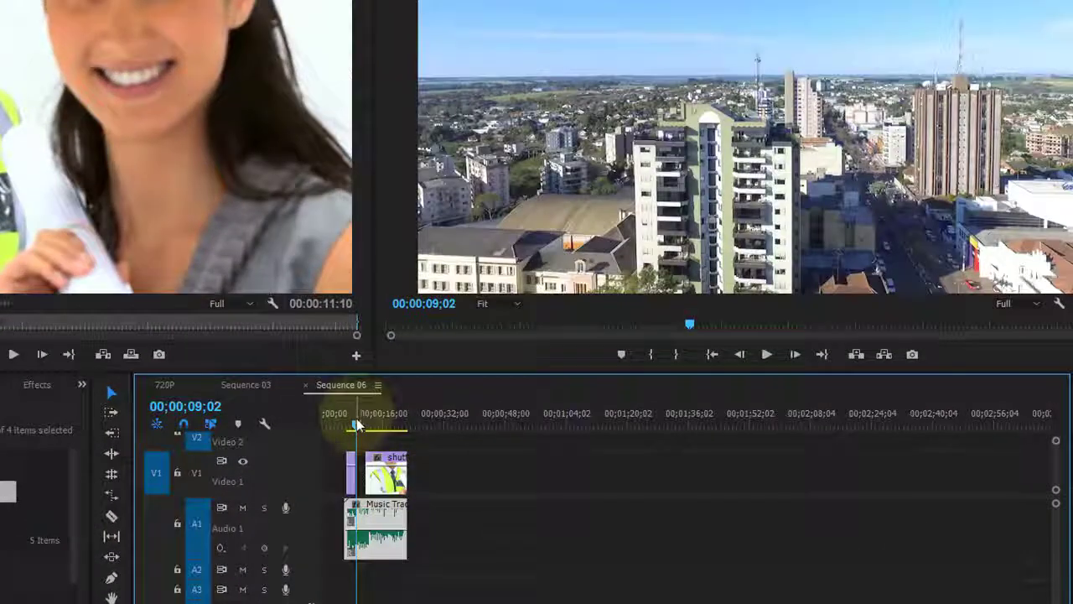
drag(358, 417, 347, 421)
key(space)
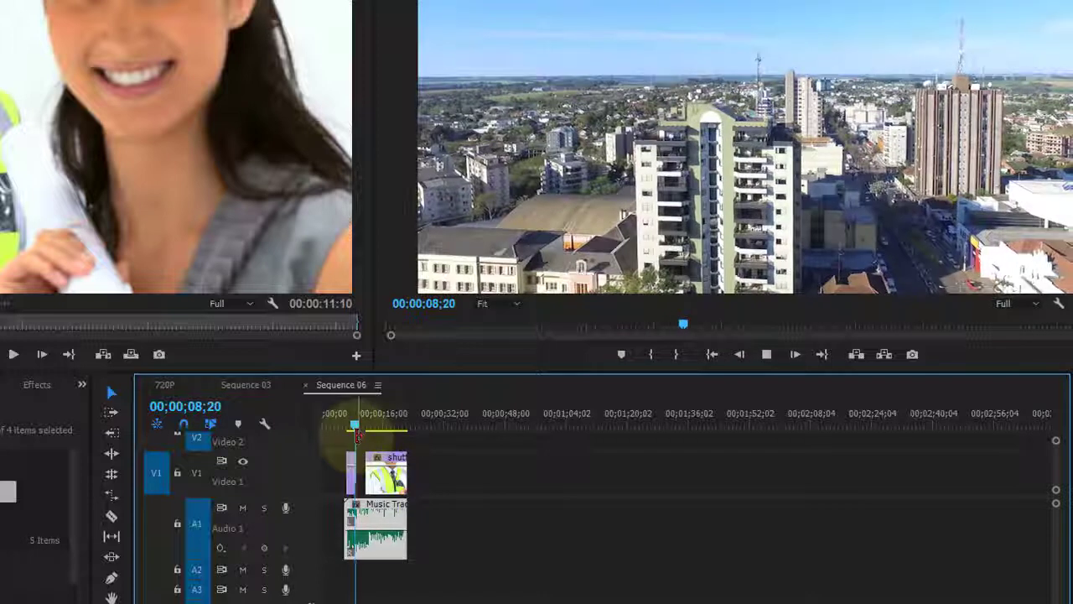
key(space)
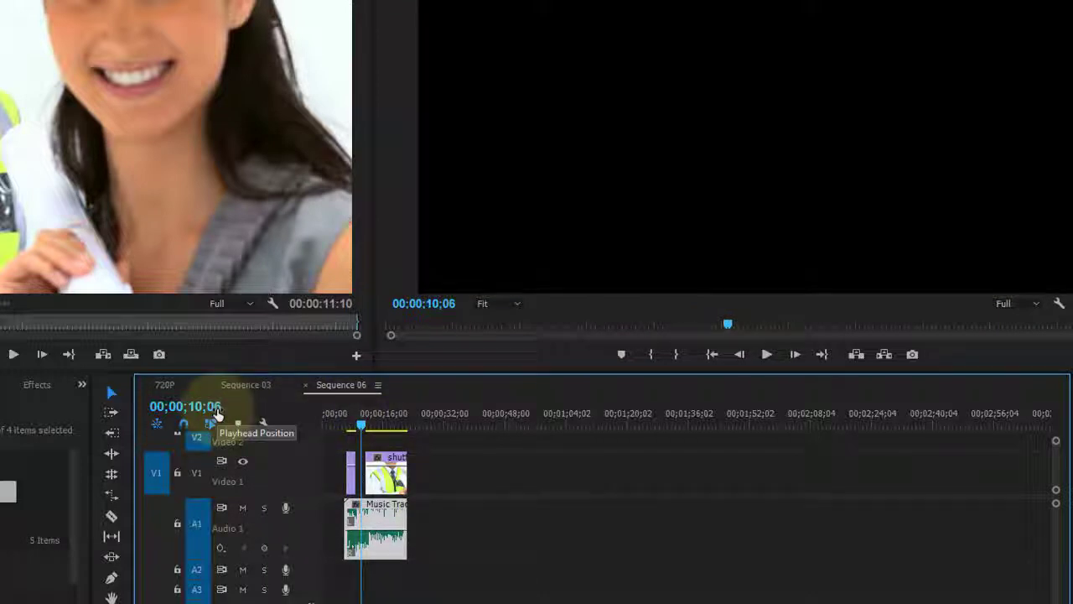
key(equal)
key(equal)
- Snap the shutterstock clip to the drone clip's end on V1 and replay the cut from 8;02
mouse_move(541, 484)
mouse_down()
mouse_move(511, 487)
mouse_move(547, 486)
mouse_up()
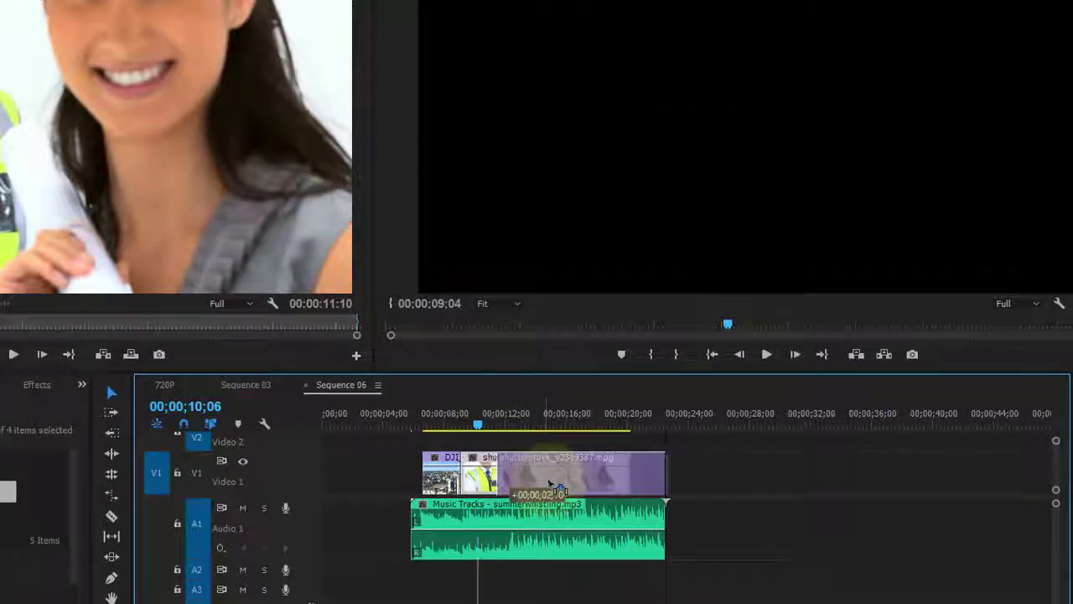
drag(546, 487, 499, 459)
click(437, 422)
key(space)
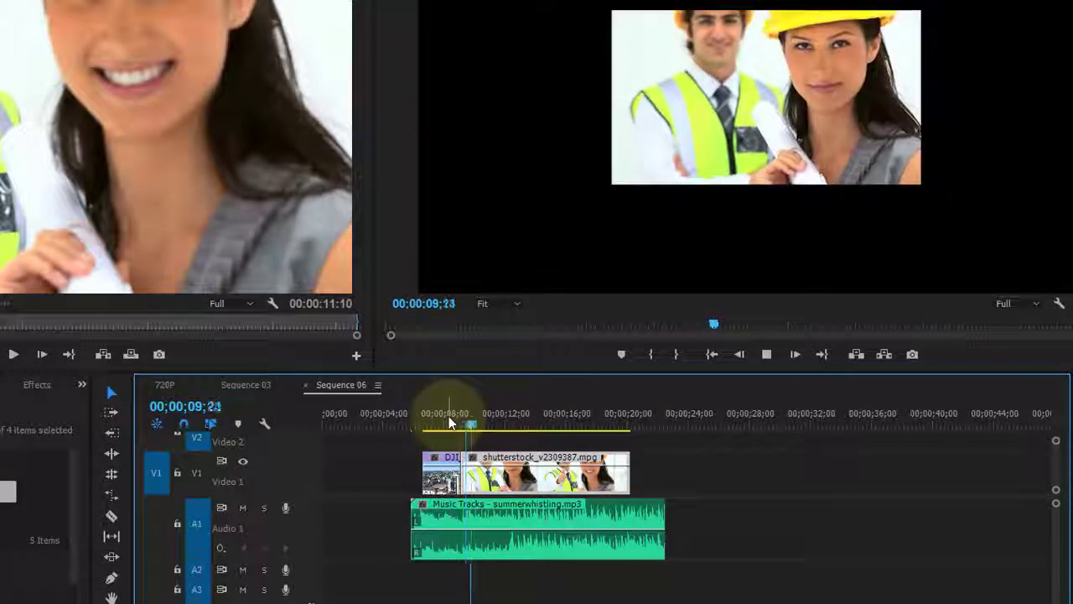
click(447, 419)
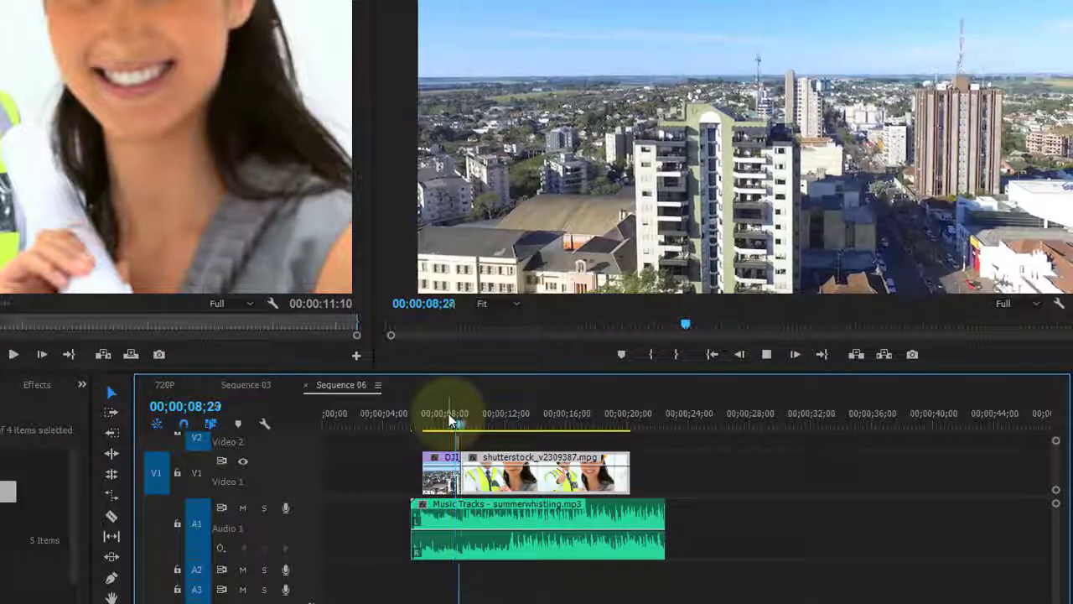
key(space)
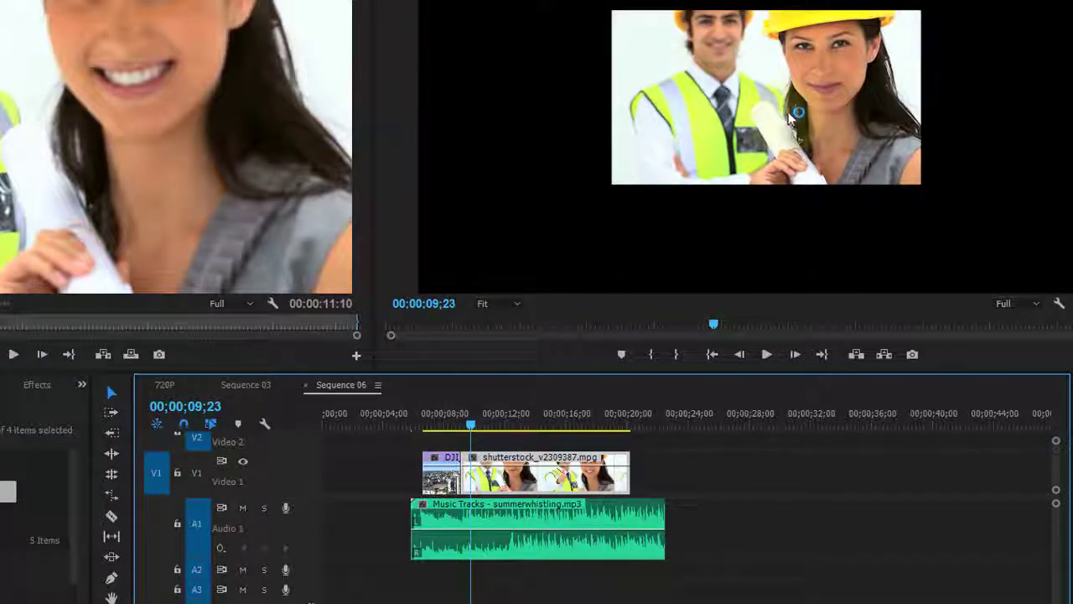
click(522, 476)
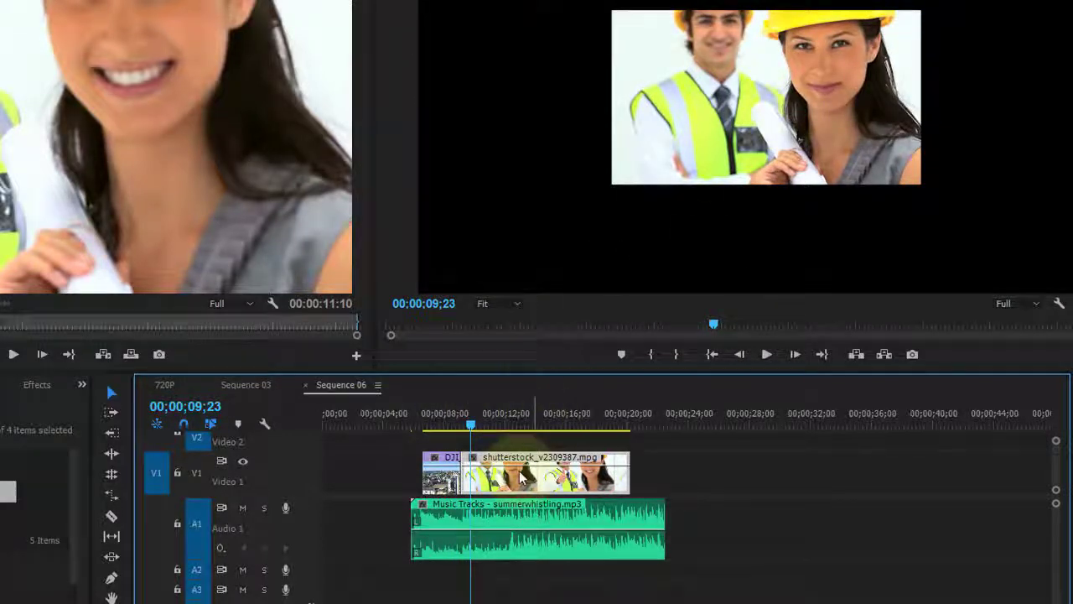
click(446, 419)
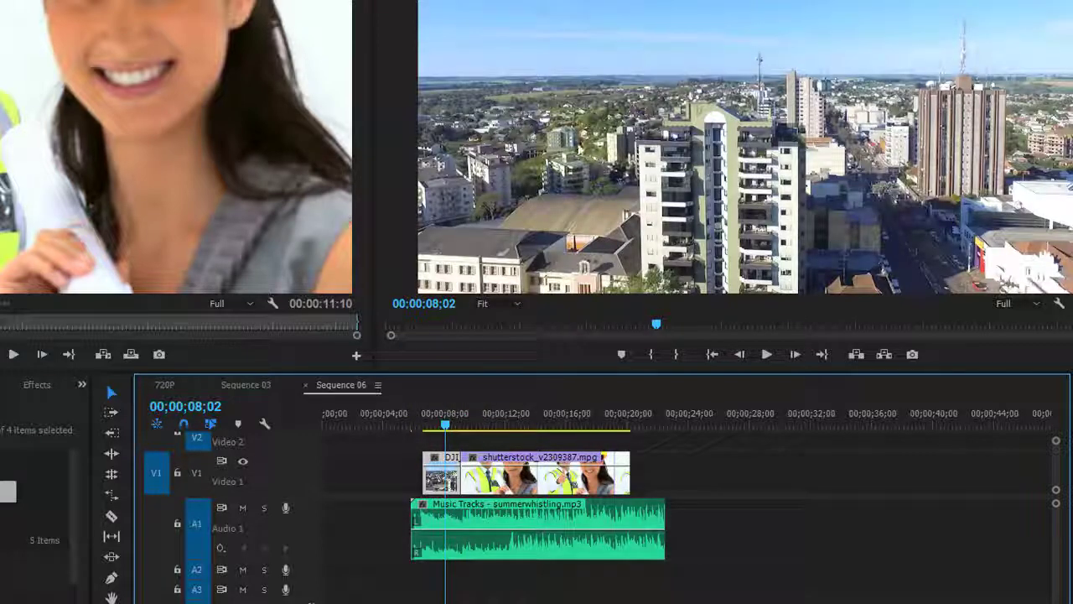
click(495, 424)
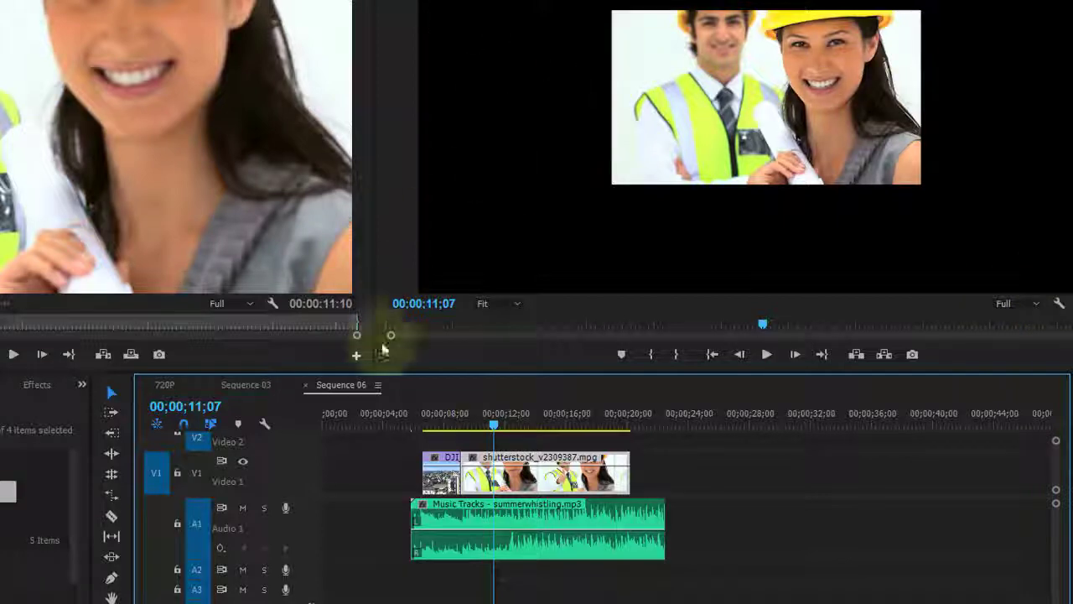
click(446, 422)
key(space)
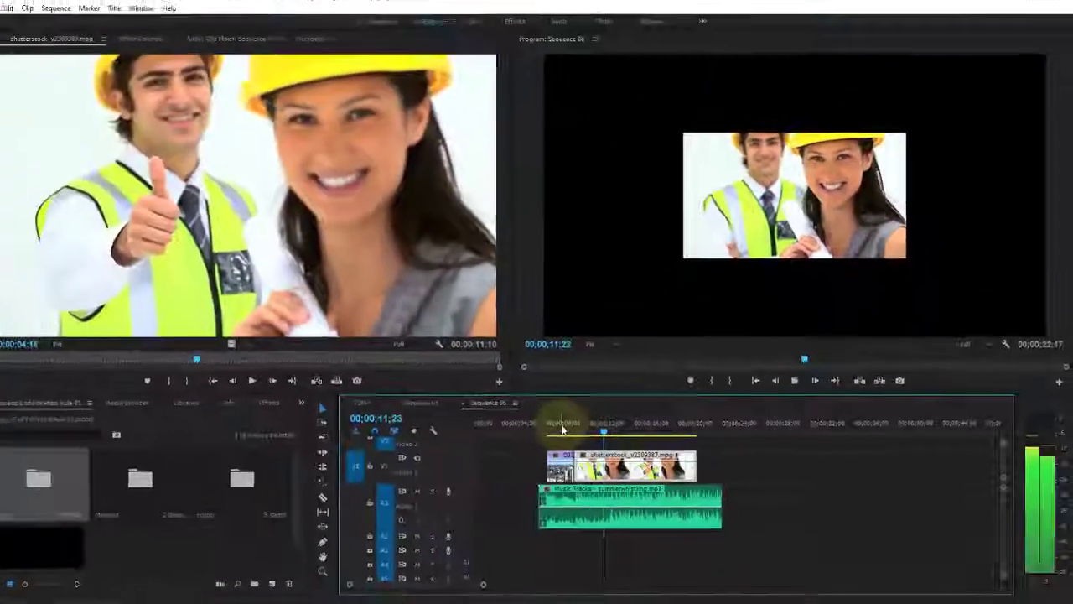
click(563, 429)
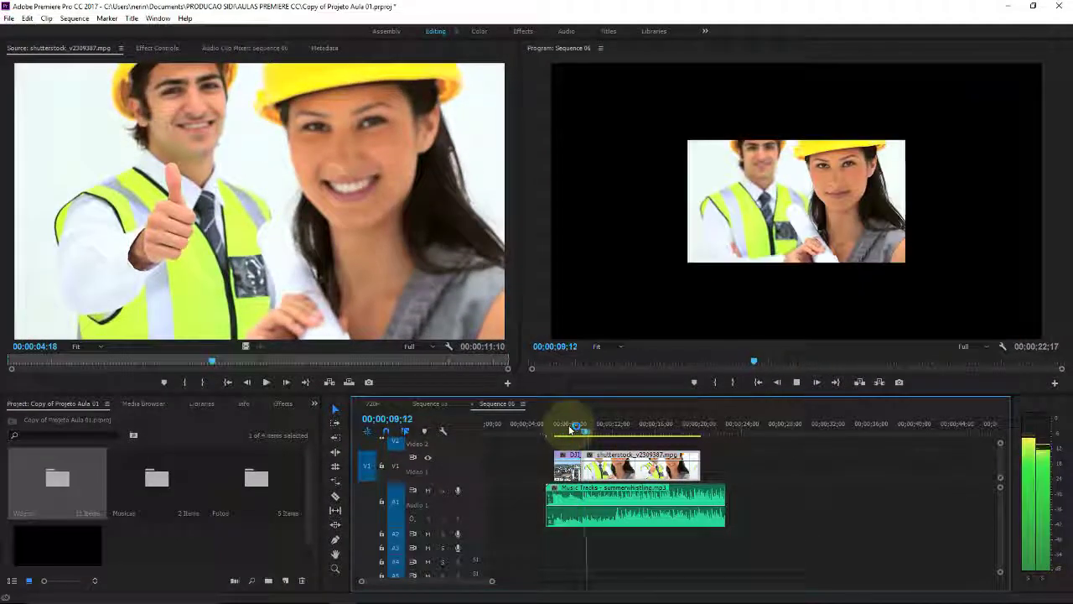
key(space)
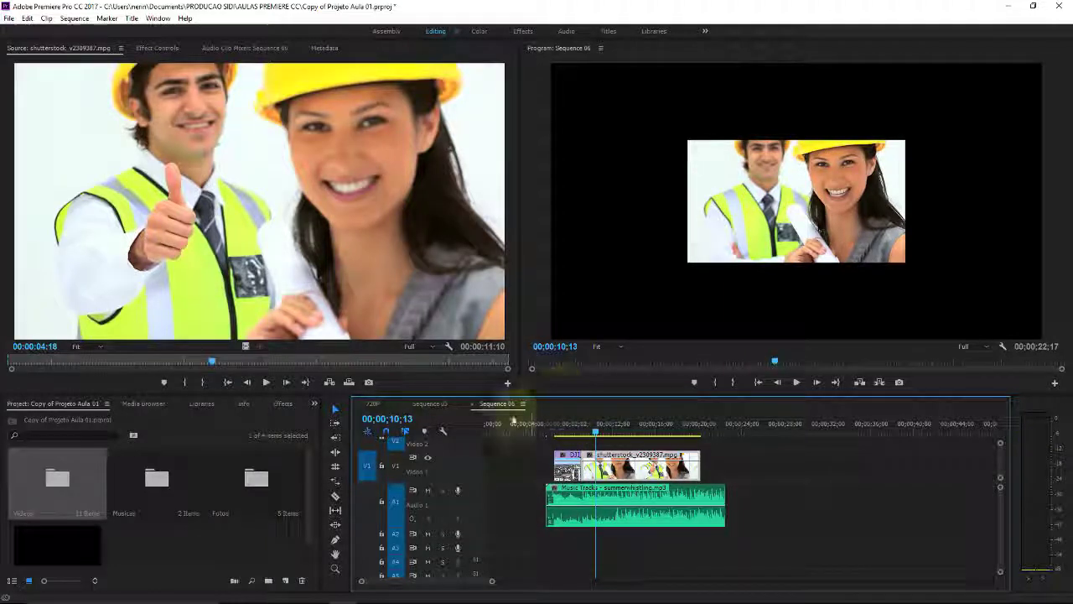